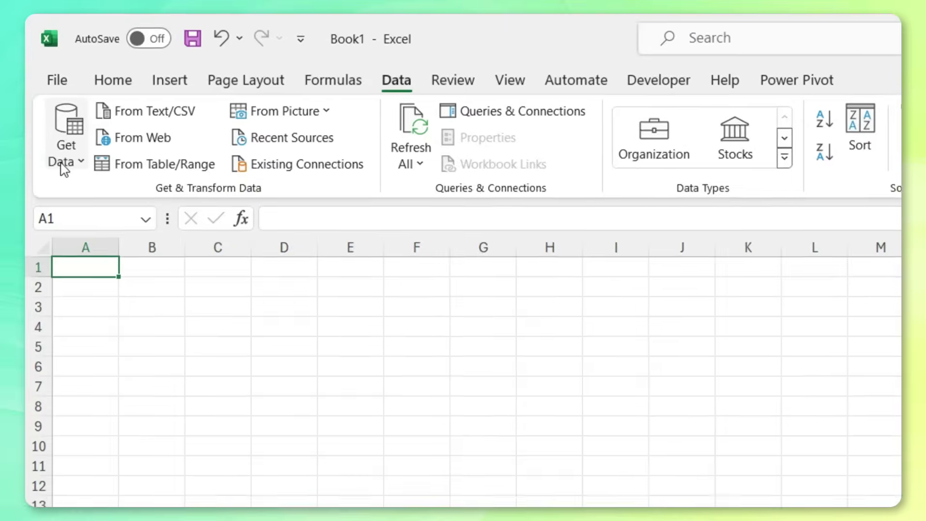
Step: Connect to the maven_electronics database on the SQL Server by entering the server name
left_click(64, 166)
mouse_move(190, 196)
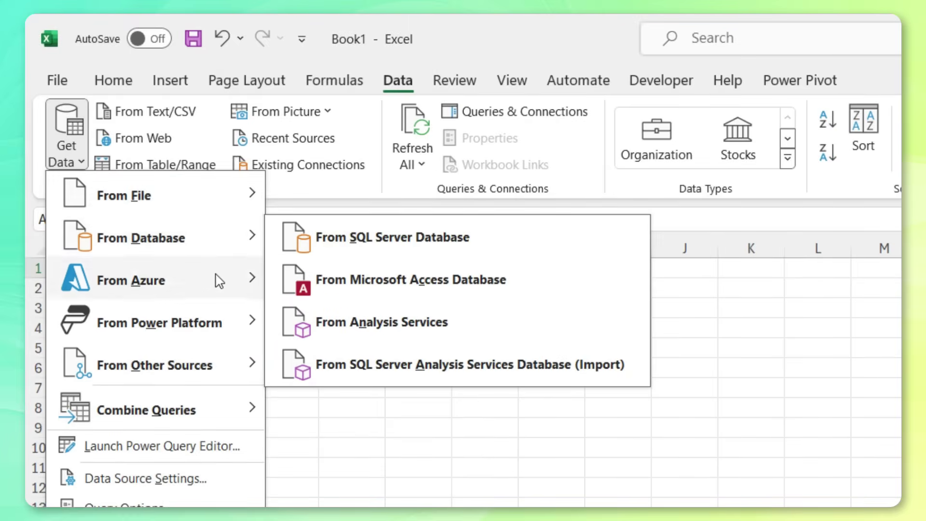
mouse_move(209, 341)
mouse_move(229, 248)
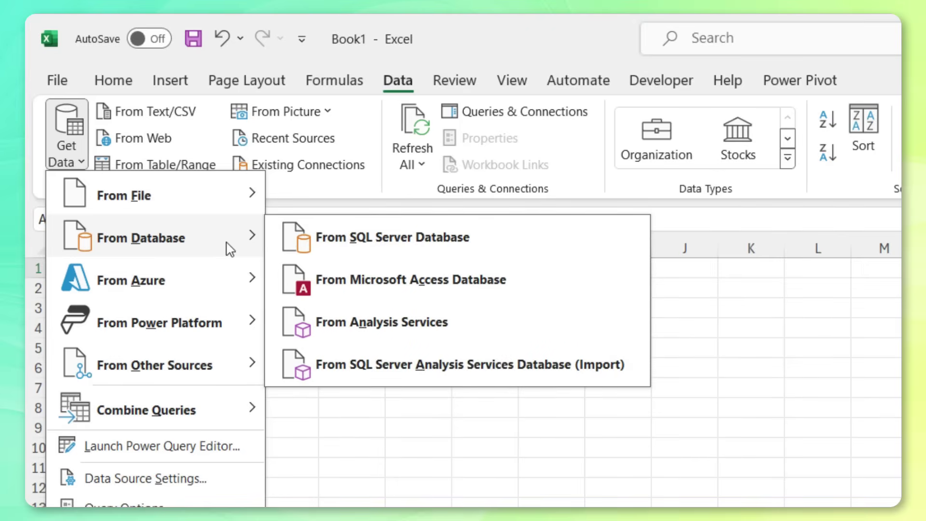
left_click(396, 239)
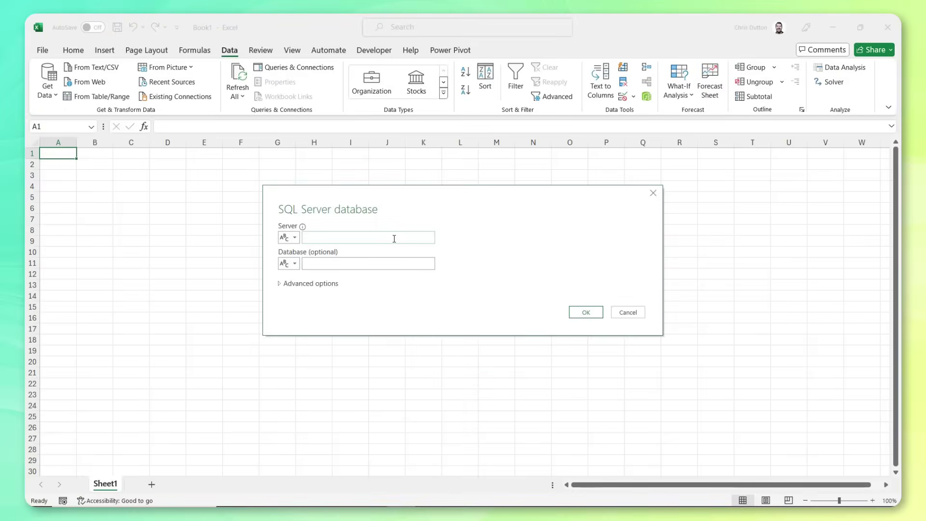
type("C")
type("HRIS-PC")
key("Tab")
type("maven_electronics")
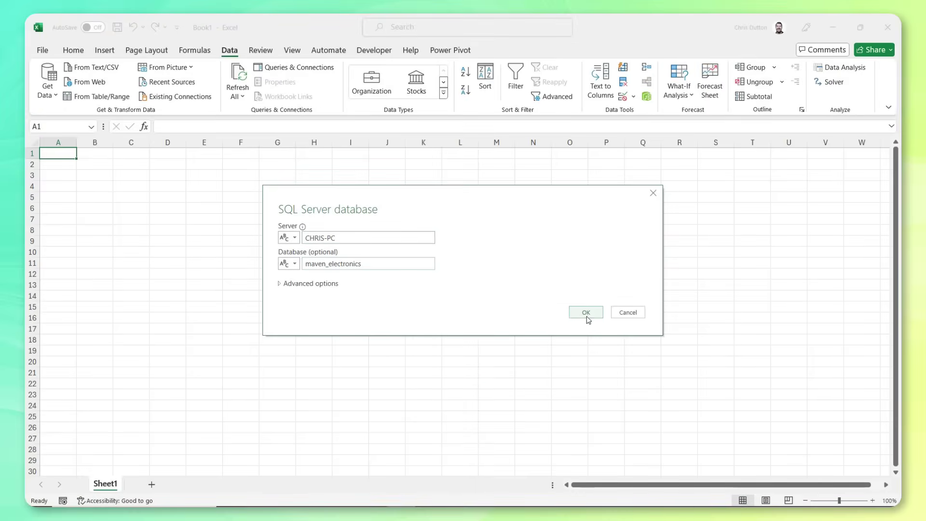
left_click(586, 312)
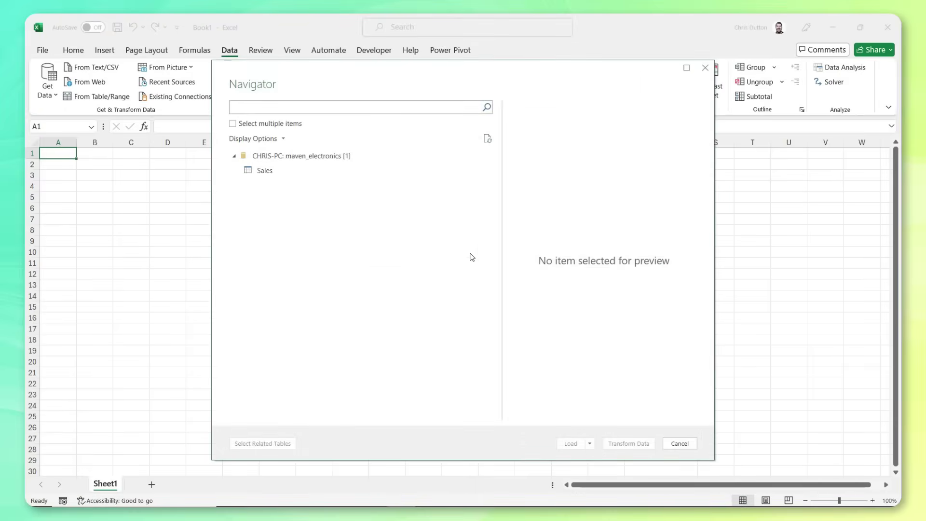
Step: Preview the Sales table and open it in Power Query for transforming
left_click(274, 172)
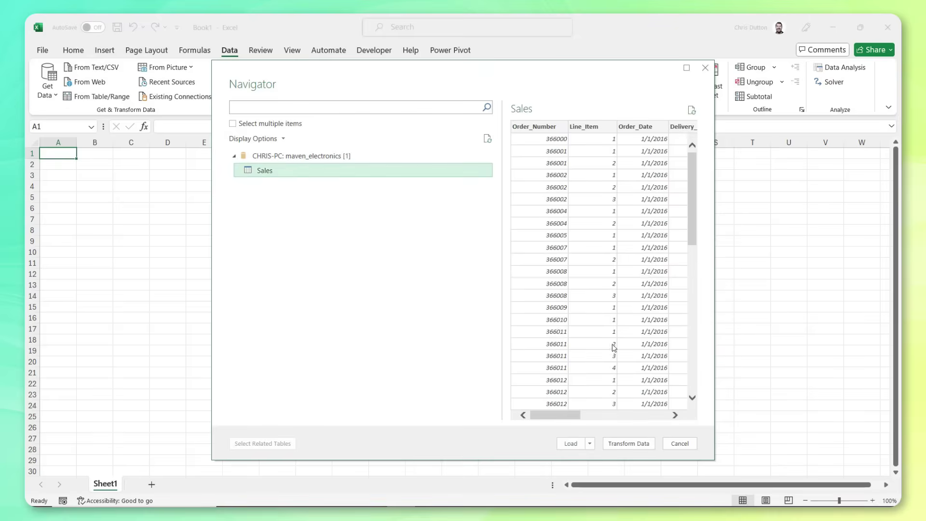
mouse_move(555, 415)
left_mouse_down()
mouse_move(632, 414)
mouse_move(551, 416)
left_mouse_up()
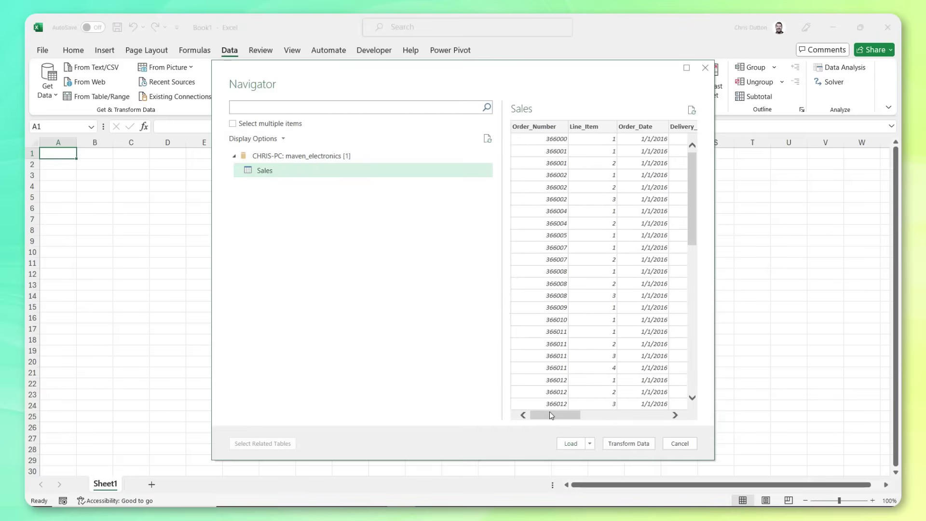
left_click(631, 444)
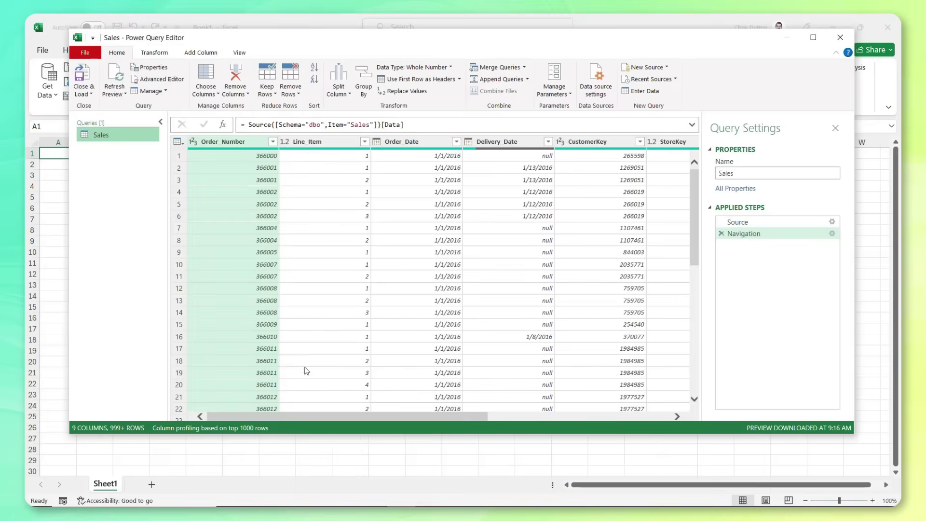
left_click_drag(429, 415, 377, 409)
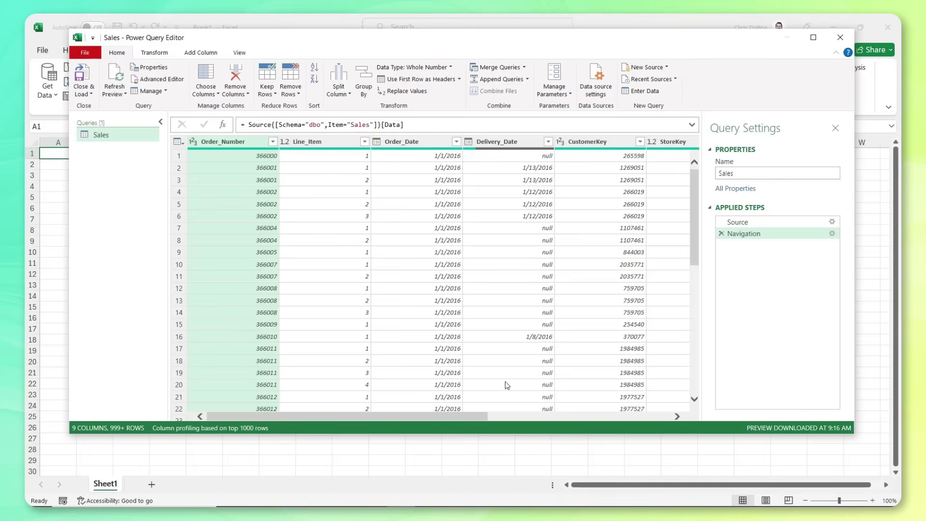
left_click_drag(479, 413, 610, 414)
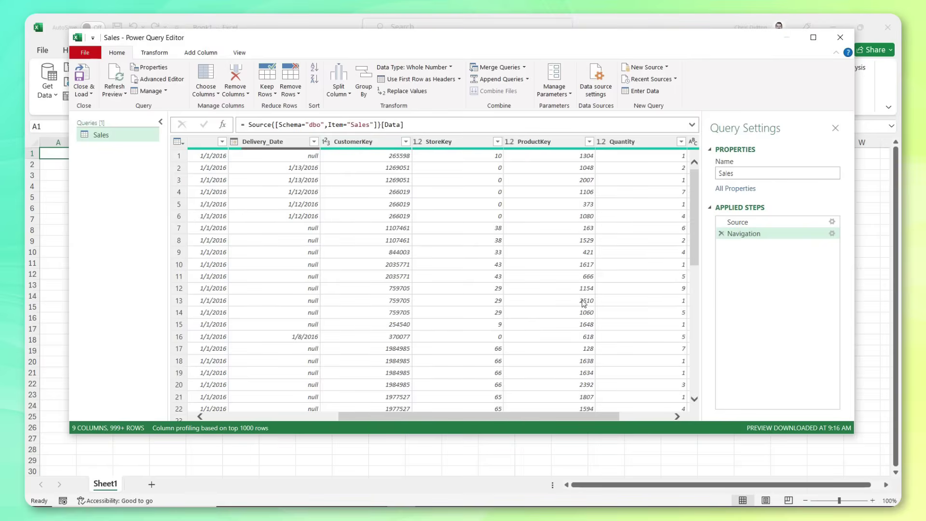
left_click_drag(584, 415, 635, 415)
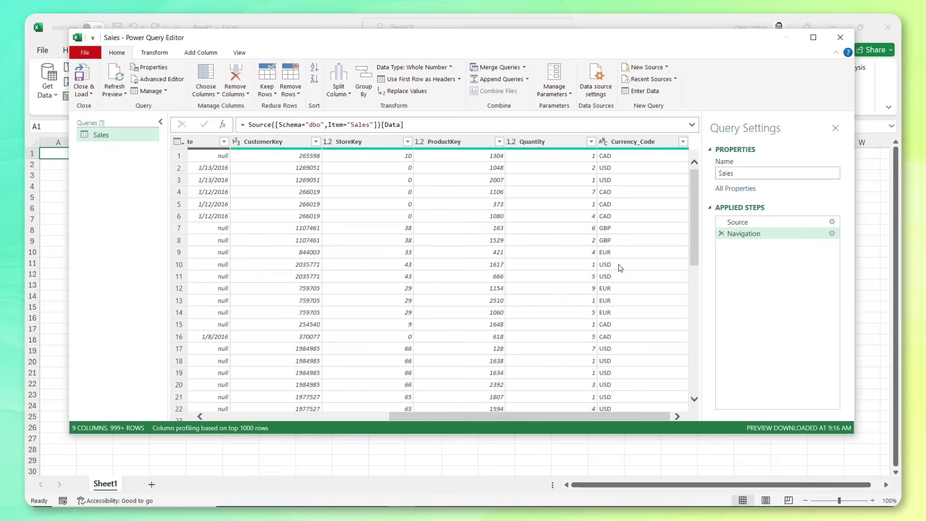
Step: Turn on Column quality and Column distribution in the View options
left_click(239, 53)
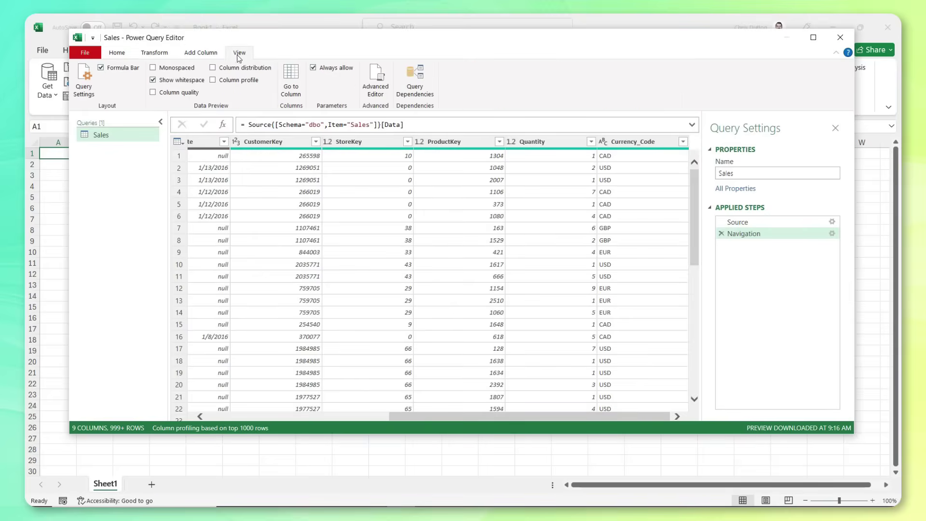
left_click(152, 93)
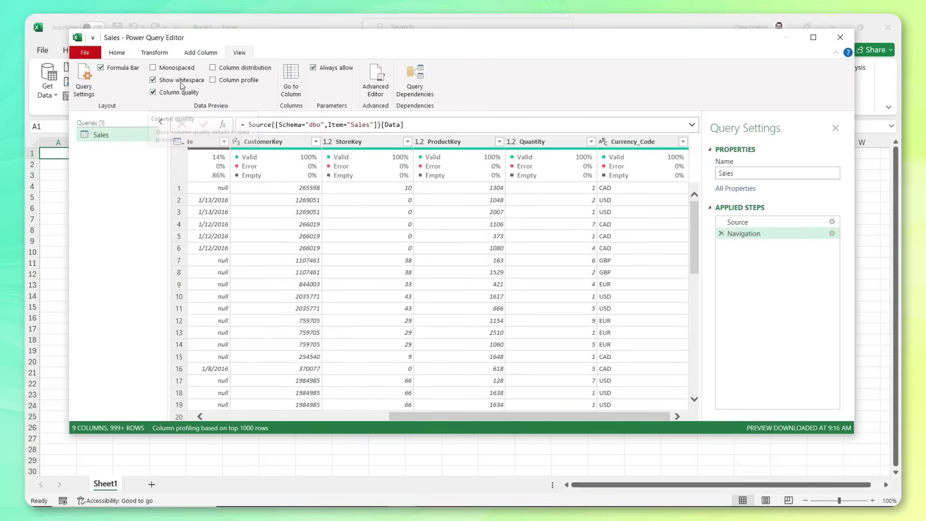
left_click(213, 69)
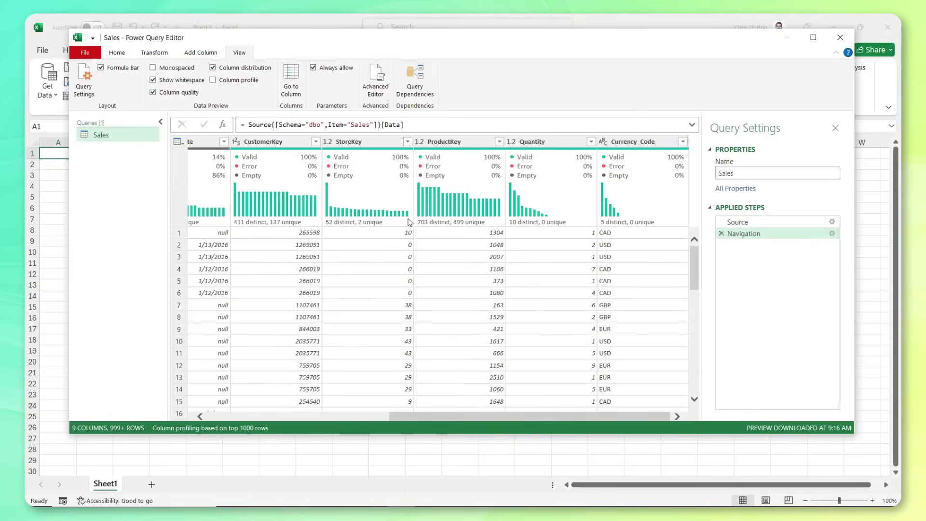
Step: Review the column profiles, noting Delivery_Date 86% empty, and select the Order_Number column
mouse_move(409, 222)
mouse_move(486, 160)
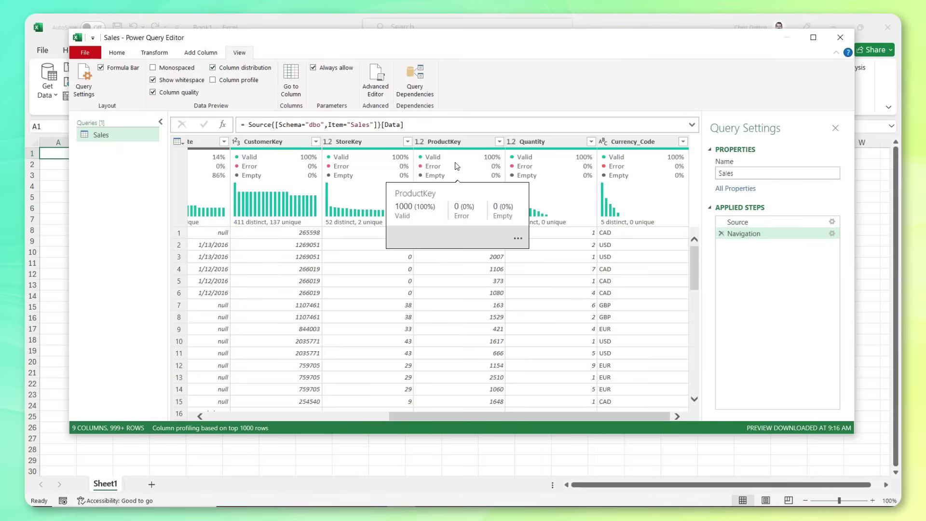
left_click_drag(525, 416, 511, 418)
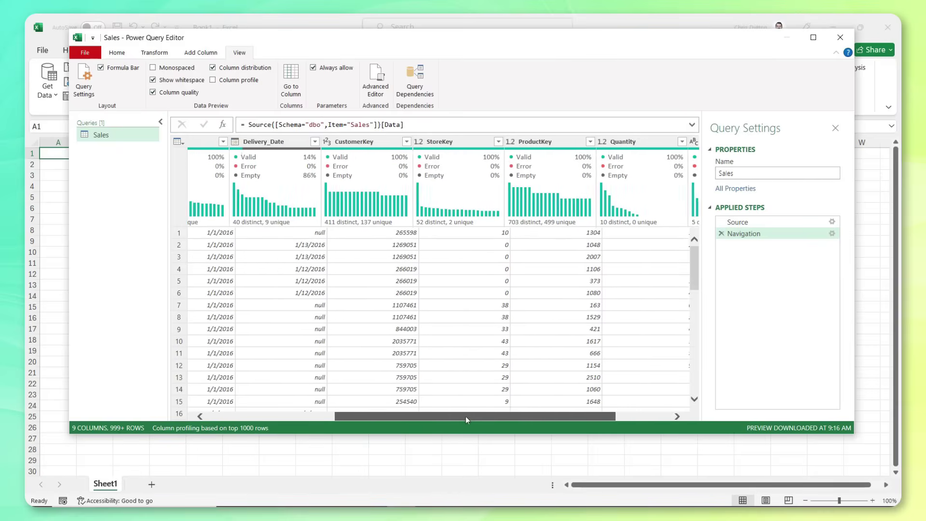
left_click_drag(461, 416, 380, 404)
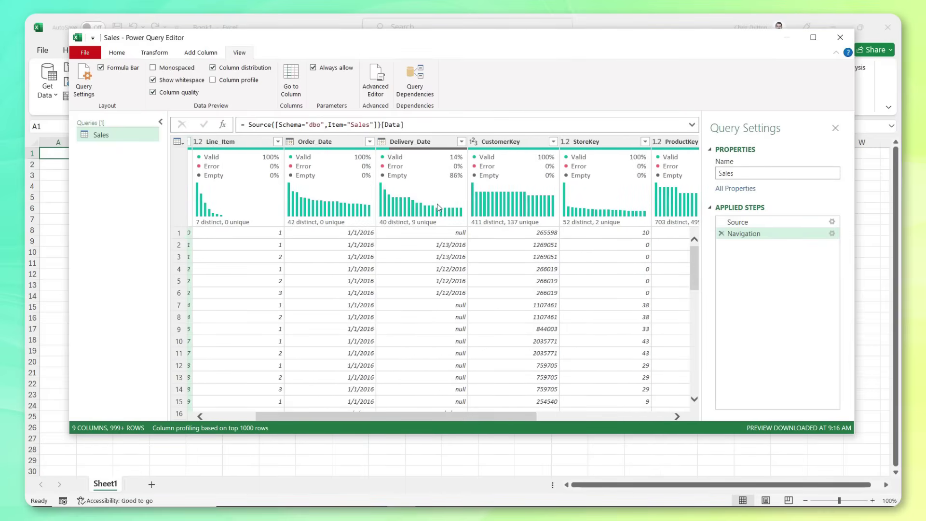
scroll(451, 279, "down", 3)
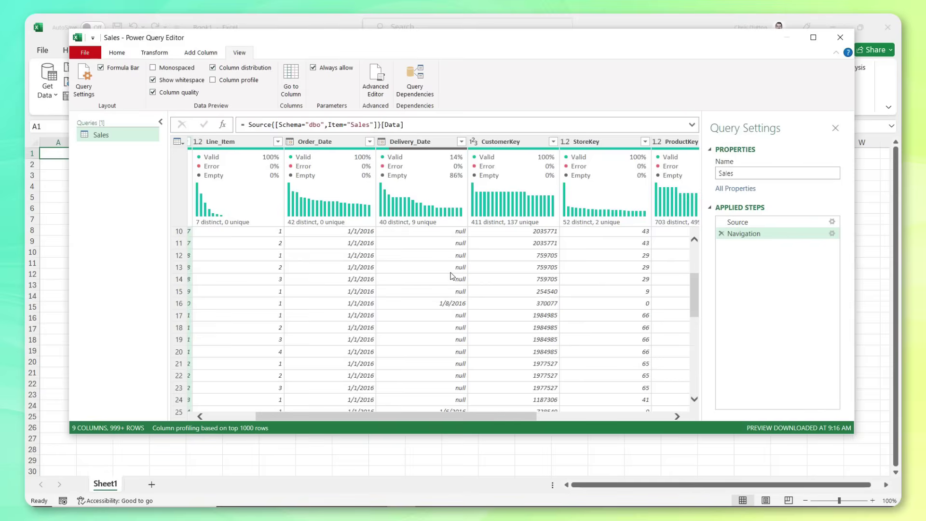
scroll(451, 276, "down", 3)
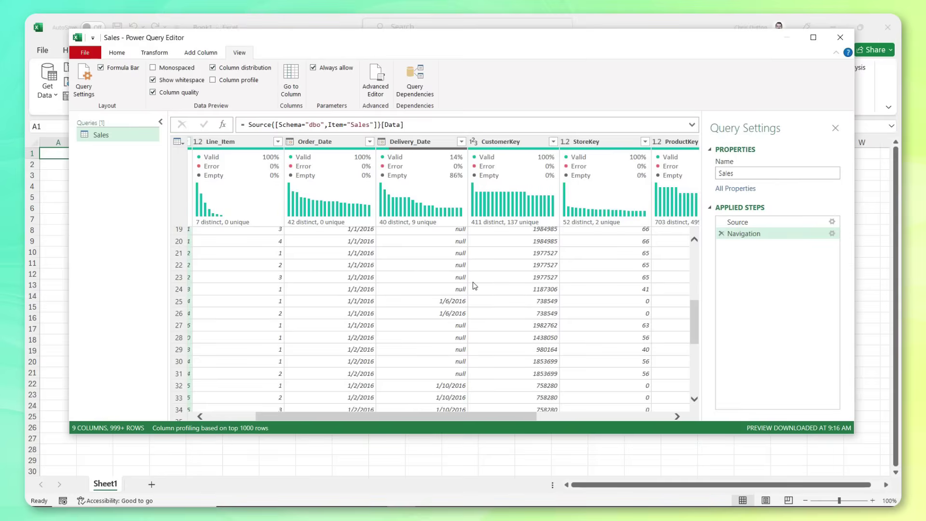
scroll(478, 285, "up", 2)
scroll(479, 285, "up", 5)
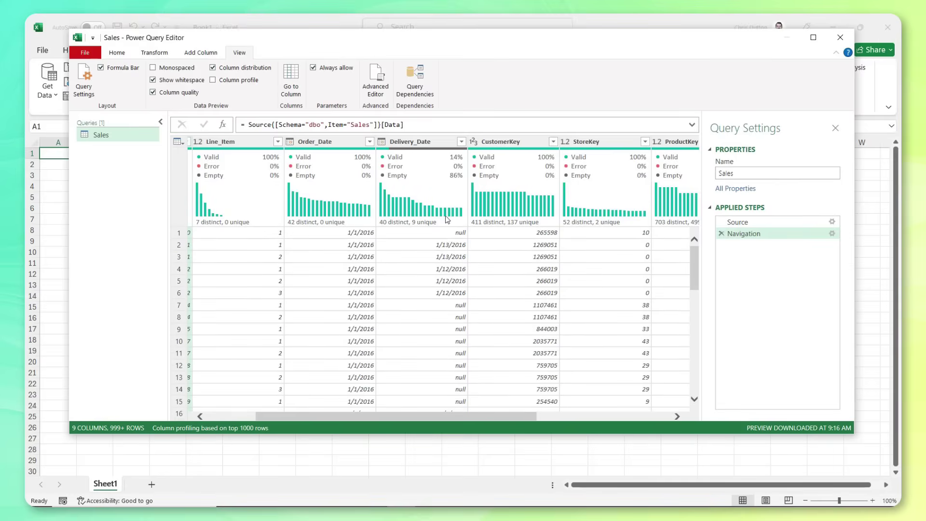
left_click_drag(449, 419, 401, 419)
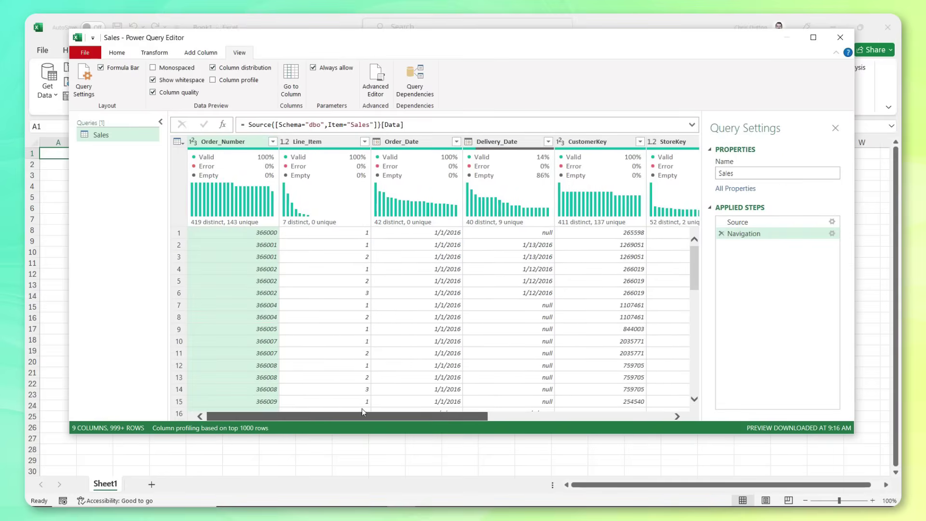
left_click(245, 140)
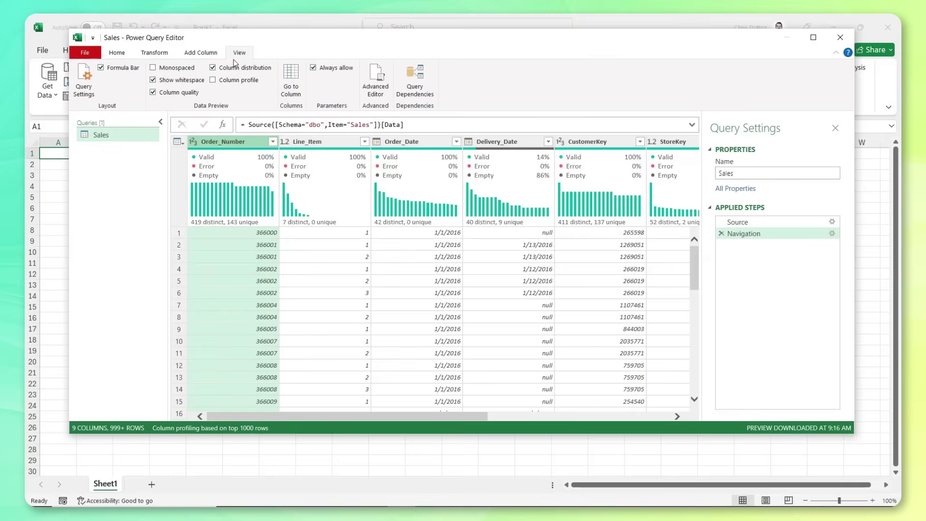
Step: Turn on Column profile and base column profiling on the entire data set
left_click(213, 80)
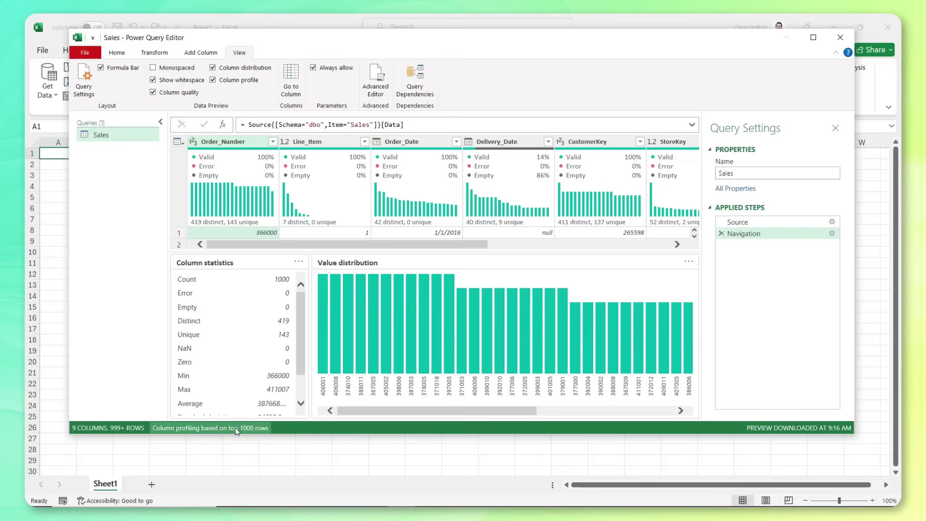
left_click(217, 428)
left_click(237, 439)
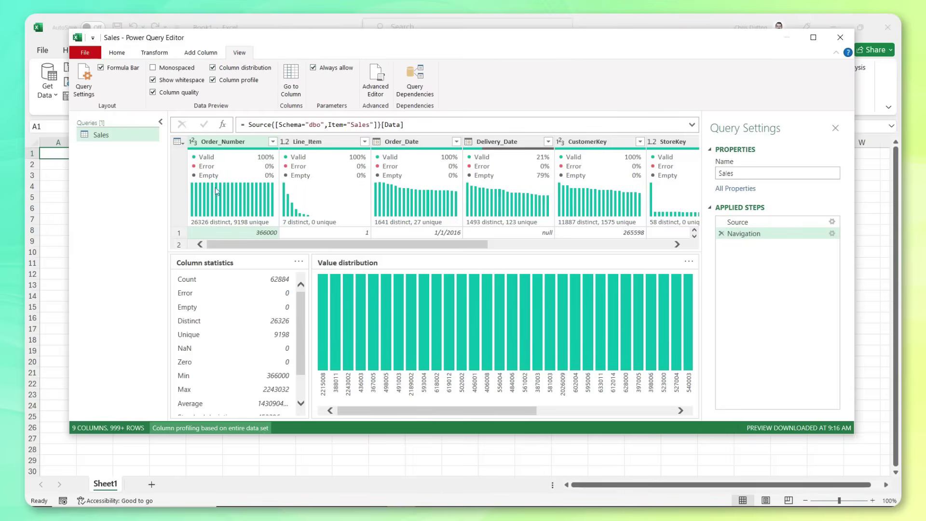
Step: Switch off the column quality, profile and distribution previews and return to Home
left_click(153, 93)
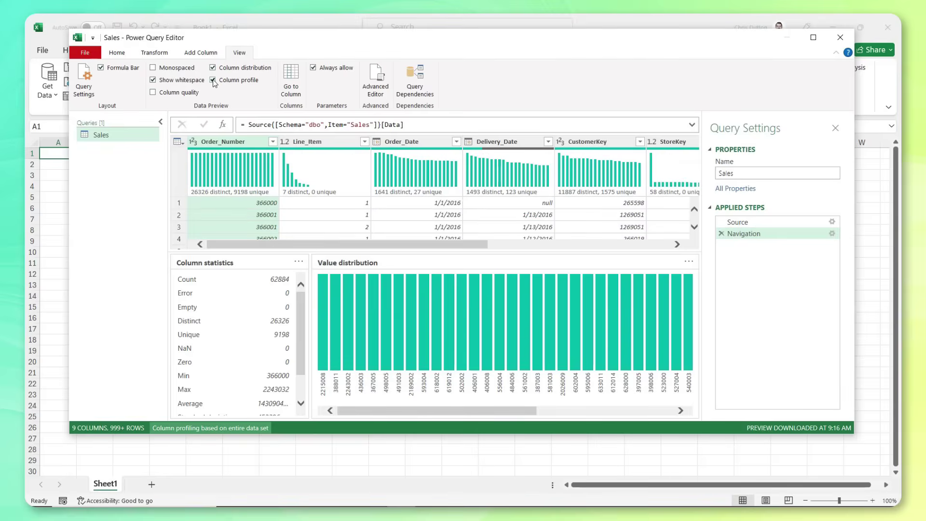
left_click(213, 80)
left_click(213, 68)
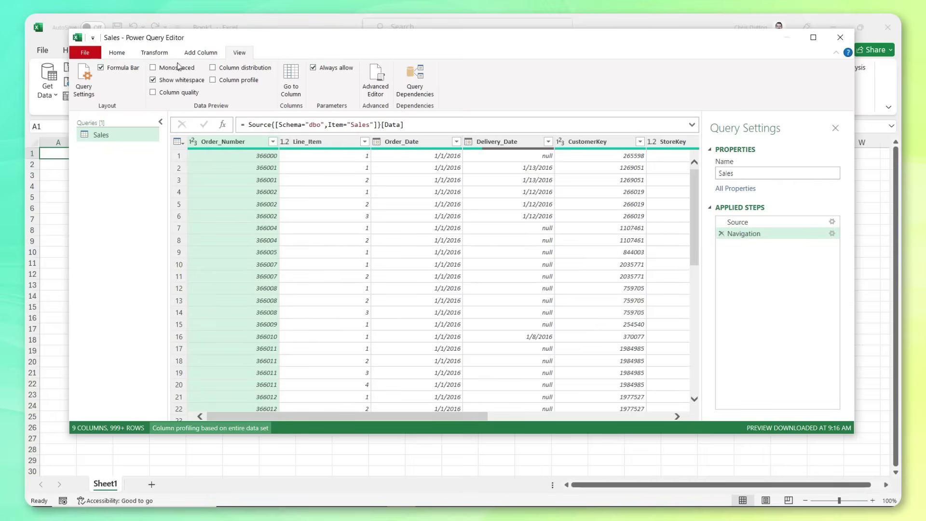
left_click(124, 54)
Step: Close & Load Sales as a connection only into the Data Model, loading 62,884 rows
left_click(86, 91)
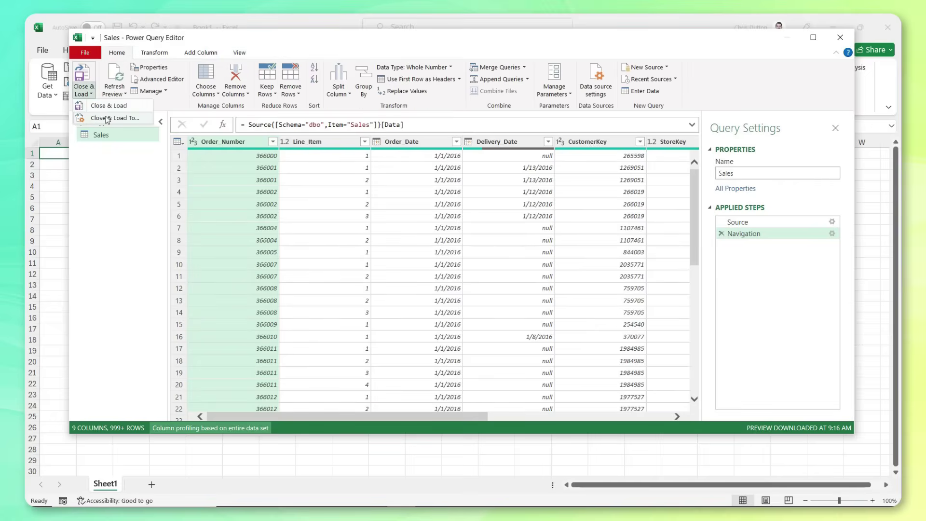
left_click(107, 118)
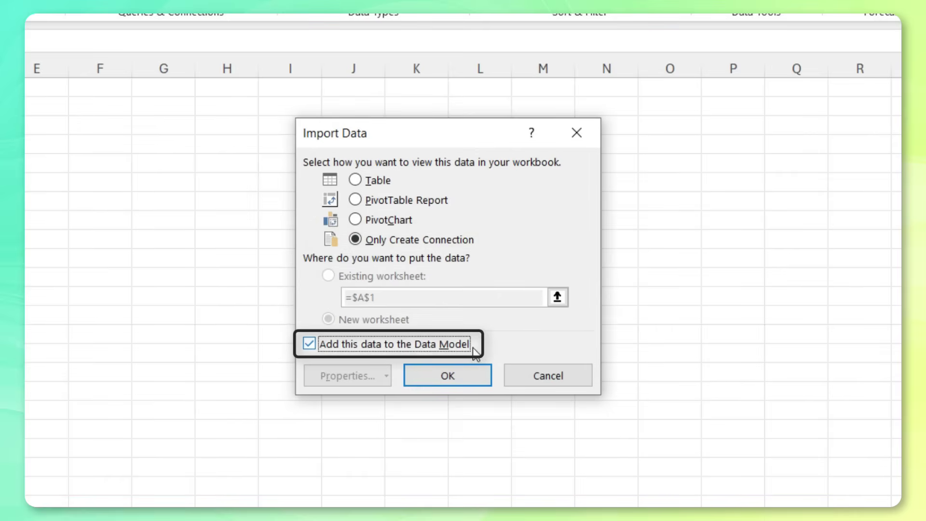
left_click(448, 375)
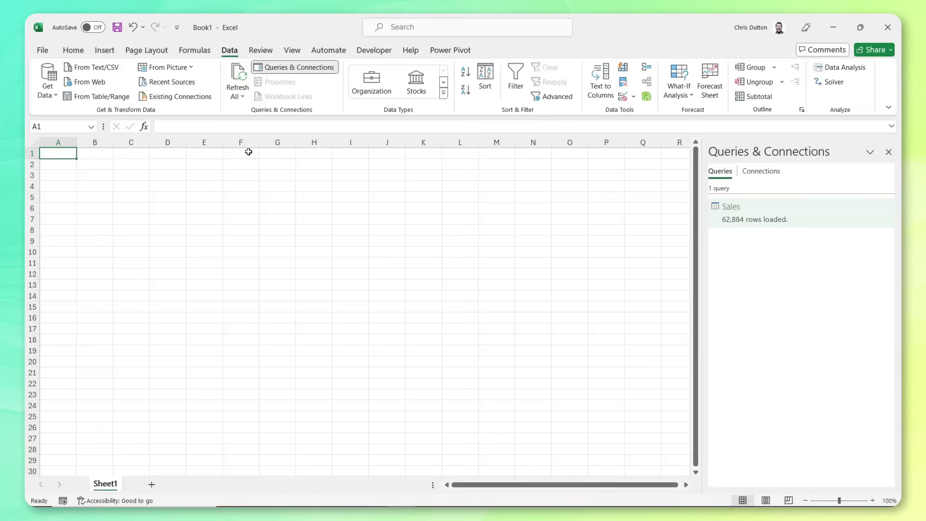
Step: Import Products.csv from a text/CSV source and open it in Power Query for transforming
left_click(46, 95)
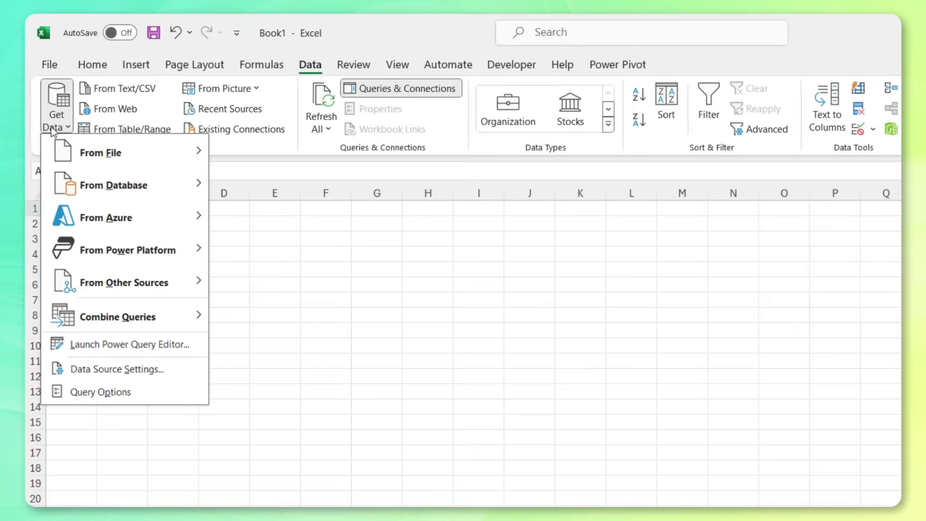
mouse_move(129, 145)
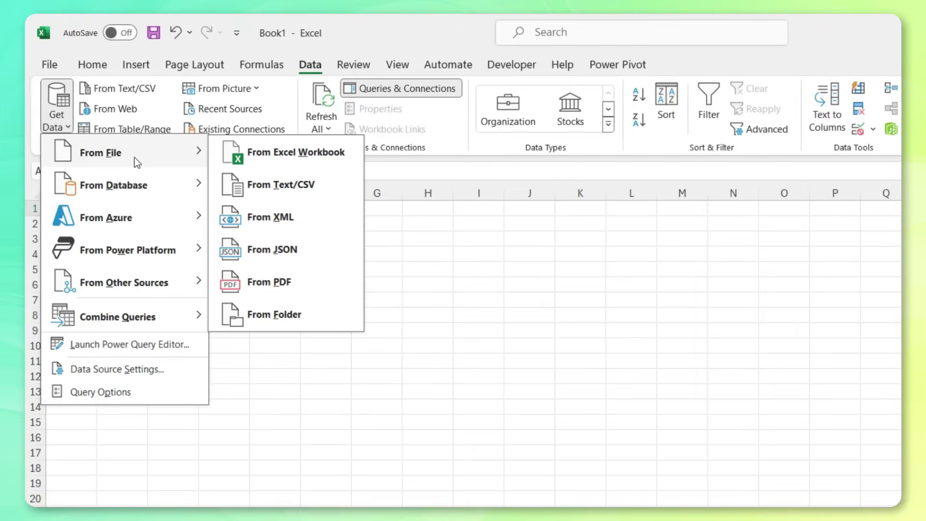
left_click(284, 184)
left_click(401, 231)
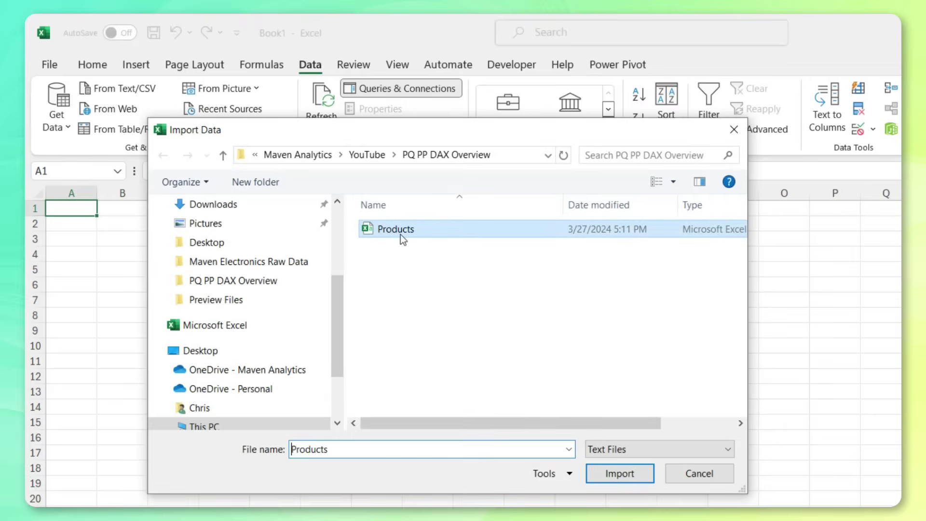
left_click(619, 474)
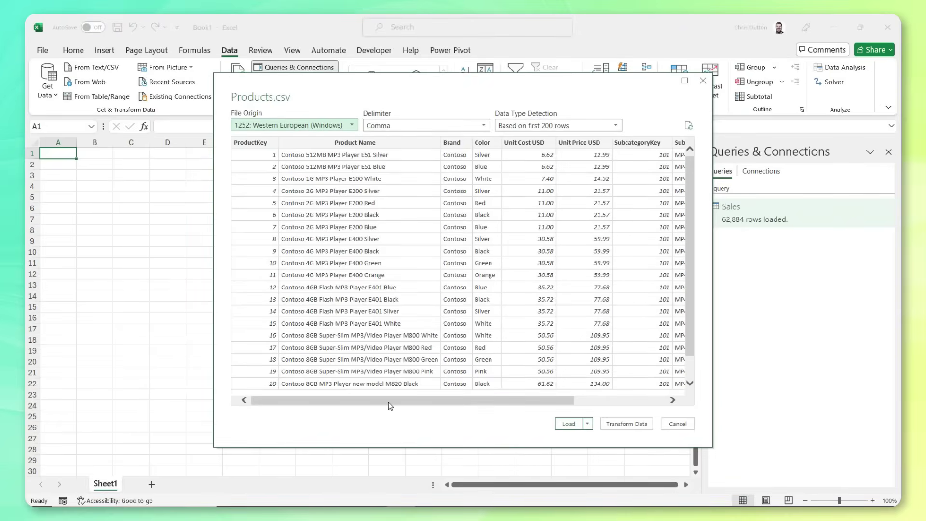
left_click_drag(388, 404, 516, 410)
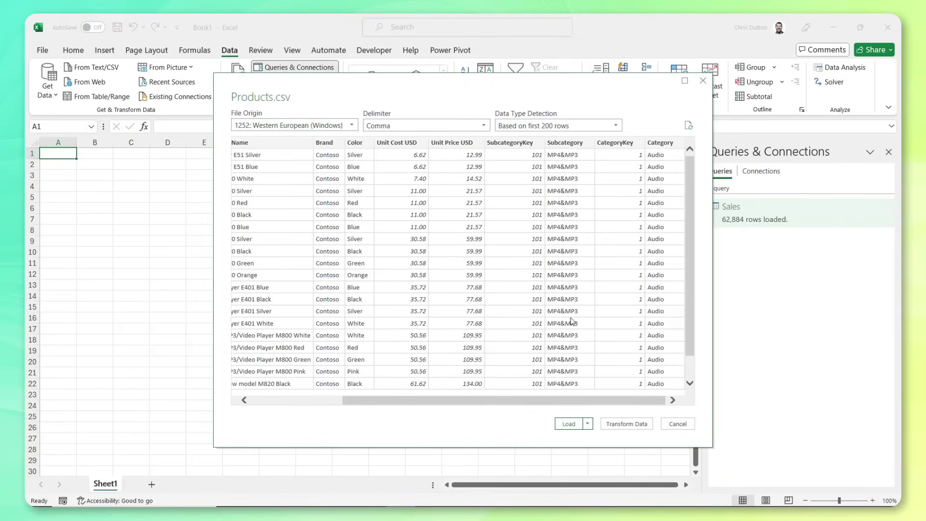
left_click(627, 424)
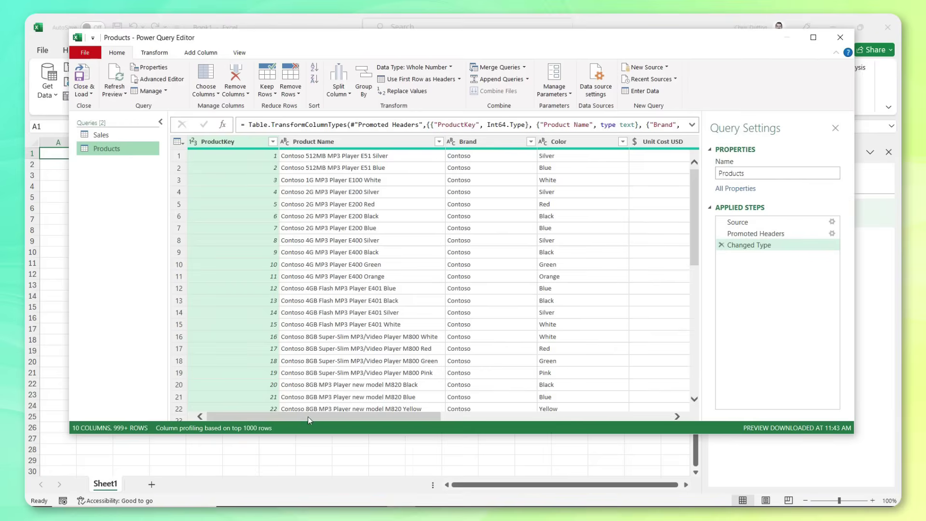
Step: Turn on Column profile for the Products query
left_click_drag(307, 415, 504, 414)
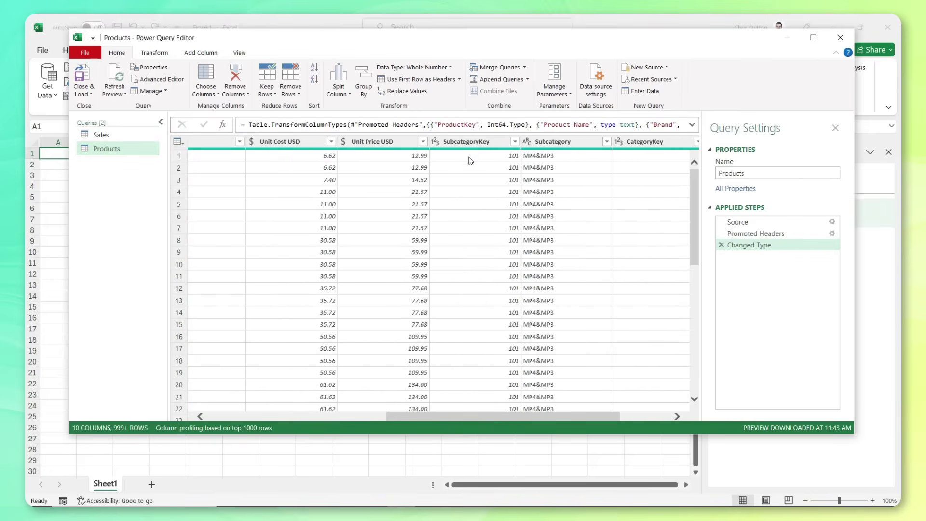
left_click_drag(507, 416, 589, 420)
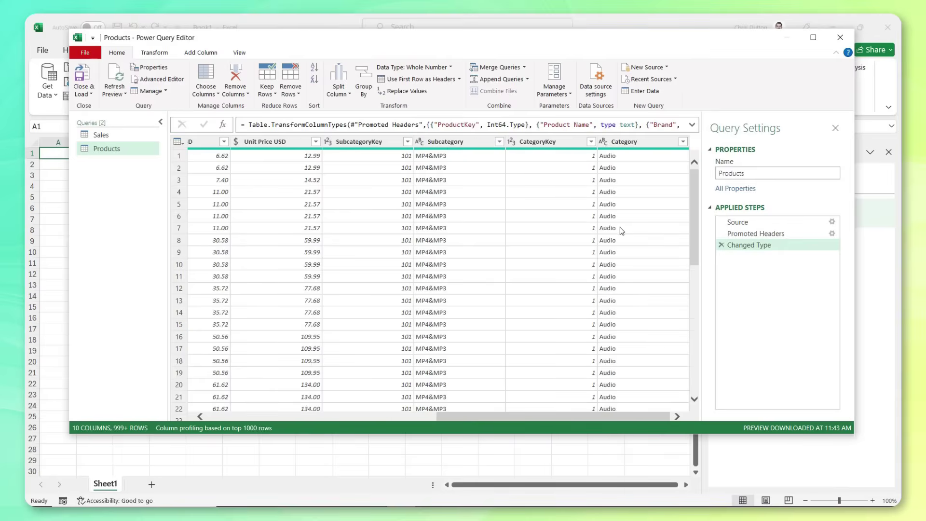
left_click(238, 53)
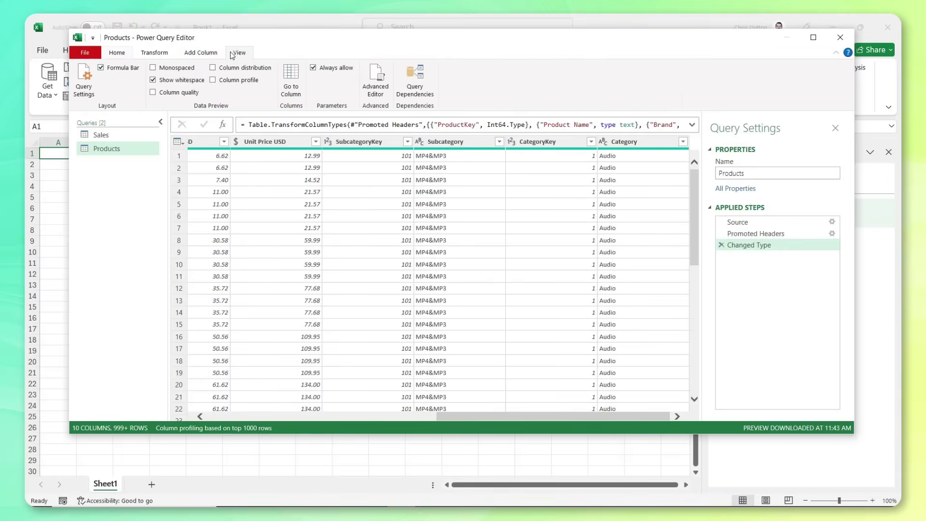
left_click(213, 80)
Step: Inspect the Category and Subcategory profiles (Subcategory: 1000 values, 14 distinct, no errors)
left_click(627, 141)
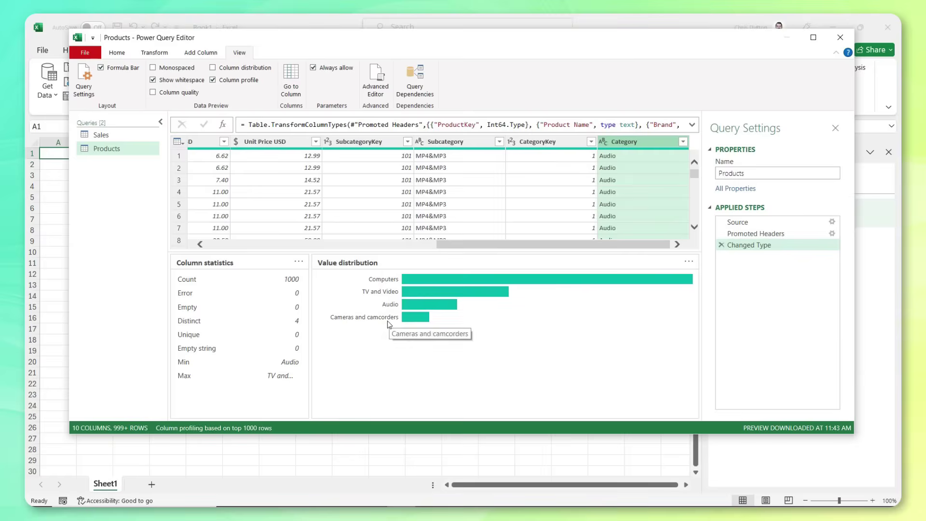
left_click(444, 145)
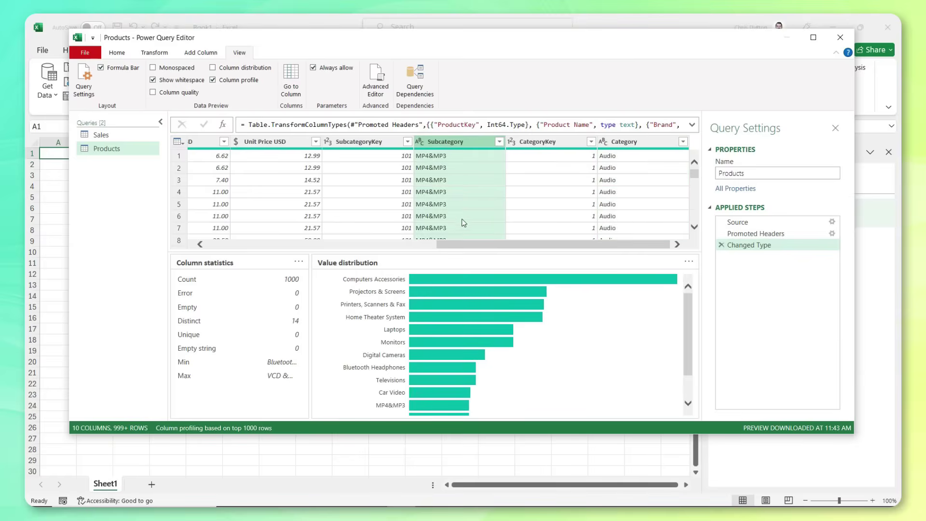
scroll(516, 324, "down", 1)
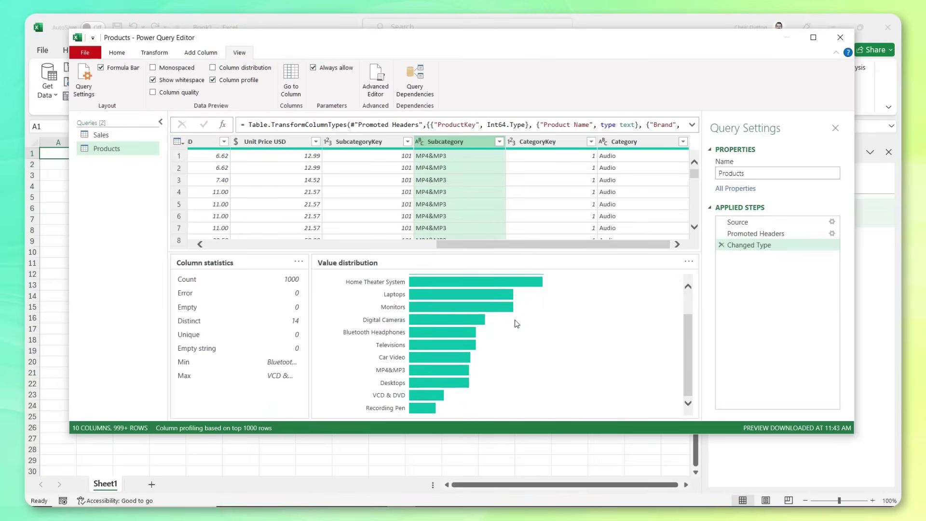
scroll(528, 246, "left", 5)
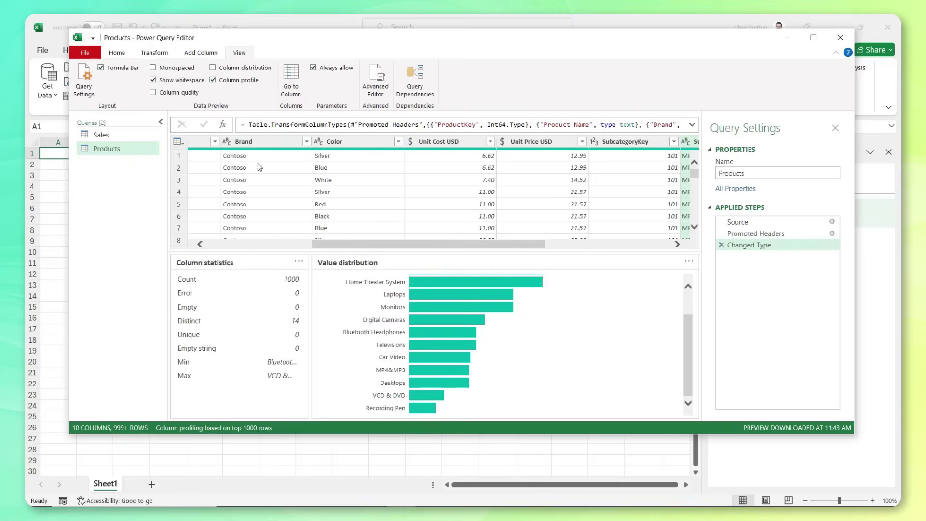
scroll(510, 233, "right", 3)
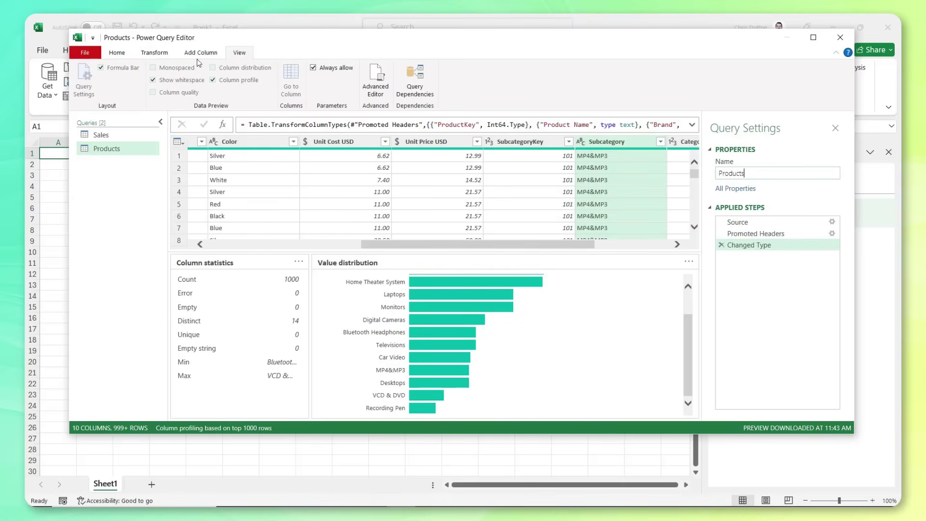
left_click(118, 55)
Step: Close & Load Products as a Data Model connection only, loading 2,517 rows
left_click(86, 97)
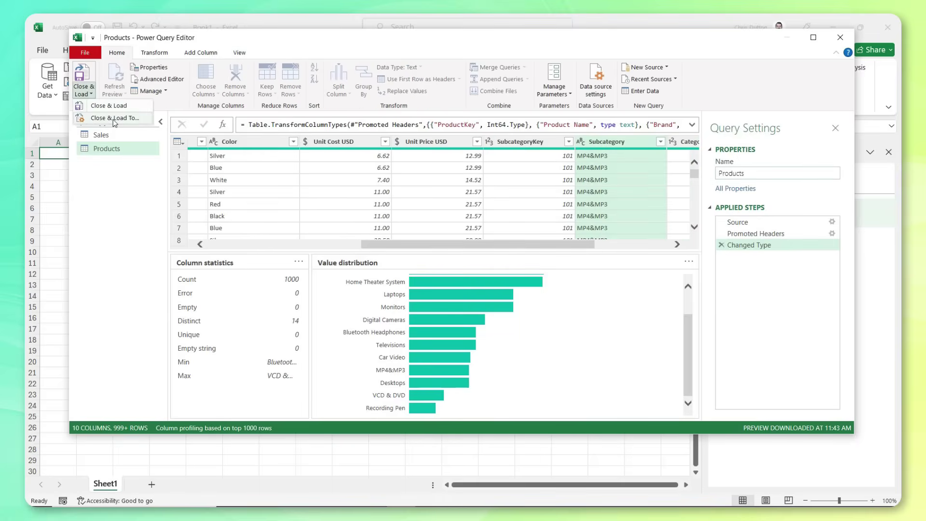
left_click(114, 123)
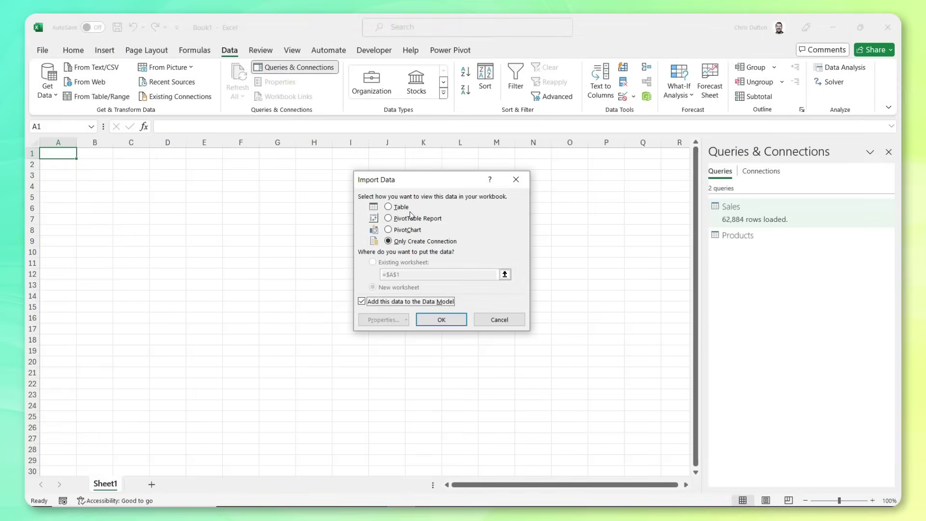
left_click(439, 317)
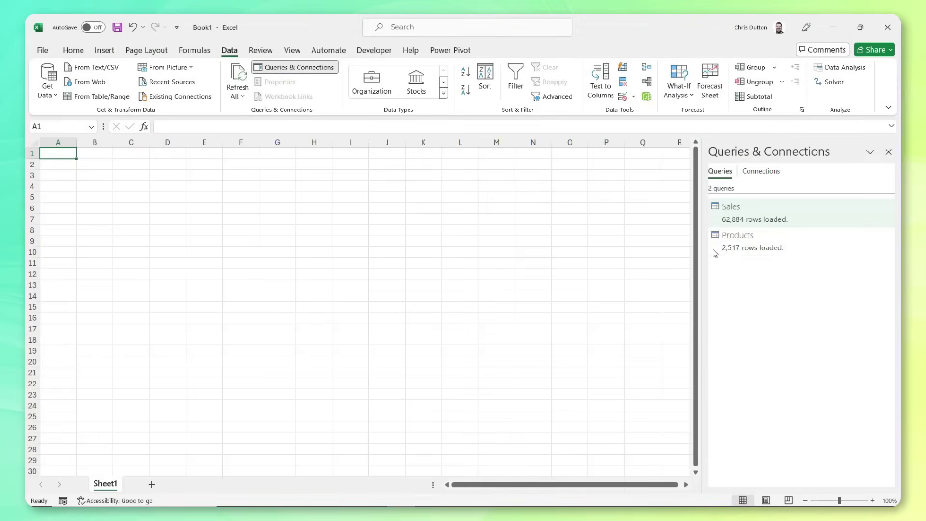
mouse_move(719, 254)
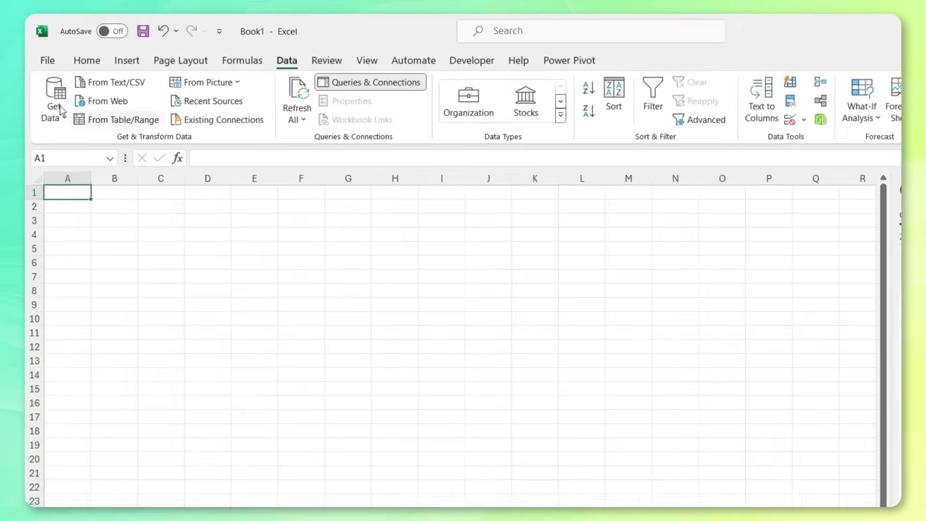
Step: Import the Stores PDF file through the From PDF data source
left_click(60, 105)
mouse_move(131, 147)
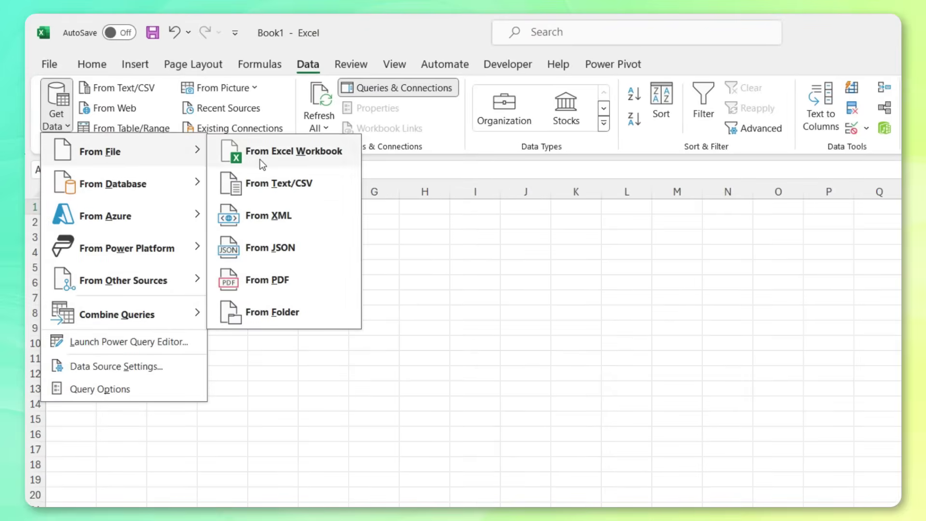
left_click(268, 279)
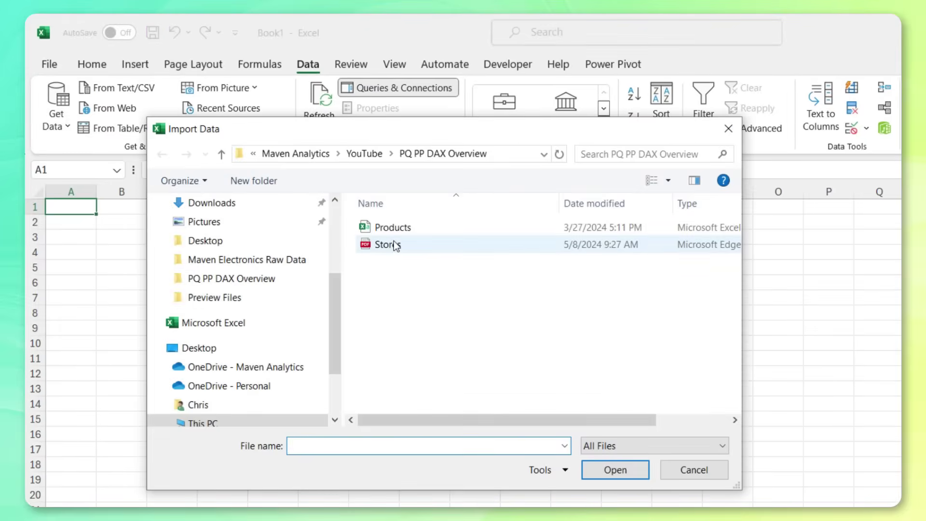
left_click(389, 243)
left_click(606, 470)
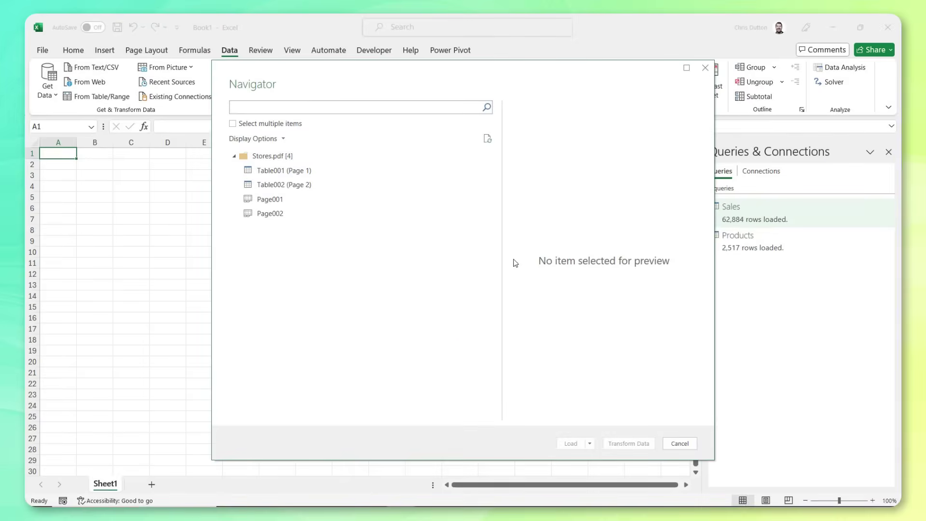
Step: Preview Table001, Page001 and Page002 in Navigator, then select the whole Stores.pdf entry
left_click(287, 171)
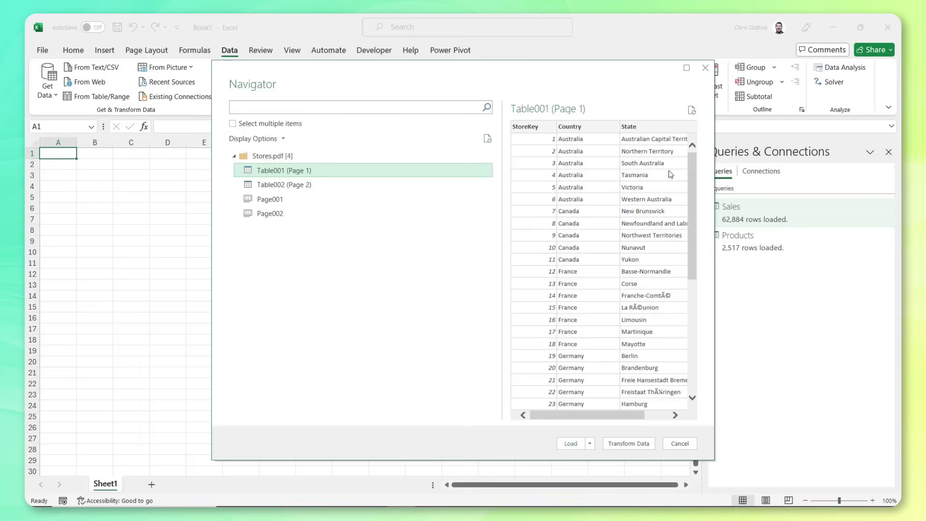
left_click(284, 199)
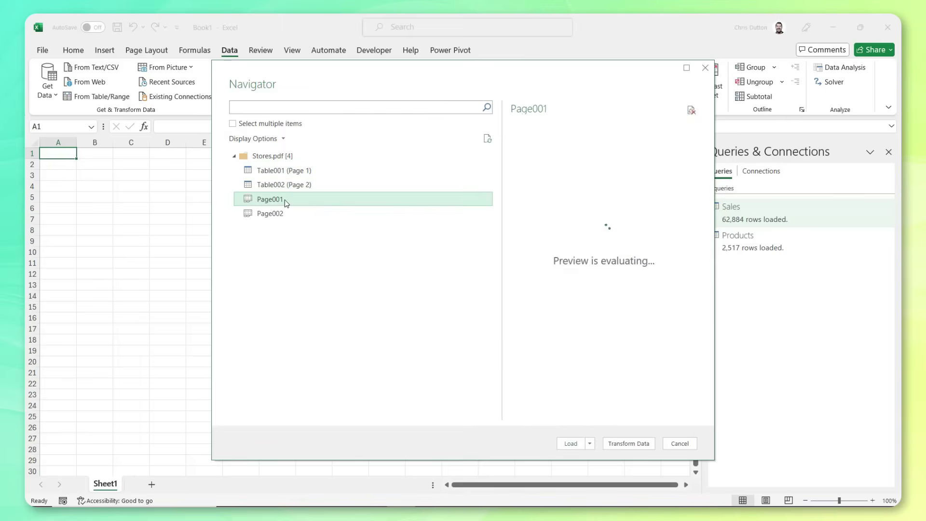
left_click(270, 215)
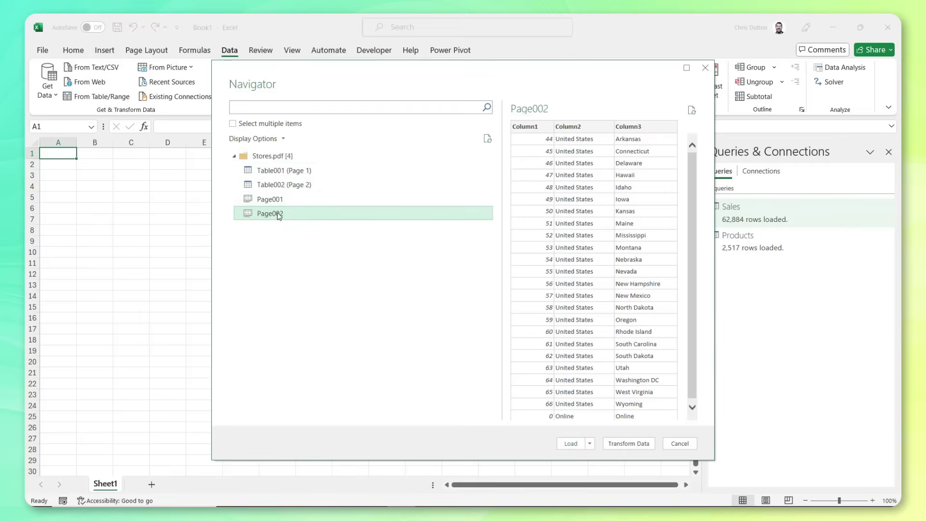
left_click(264, 157)
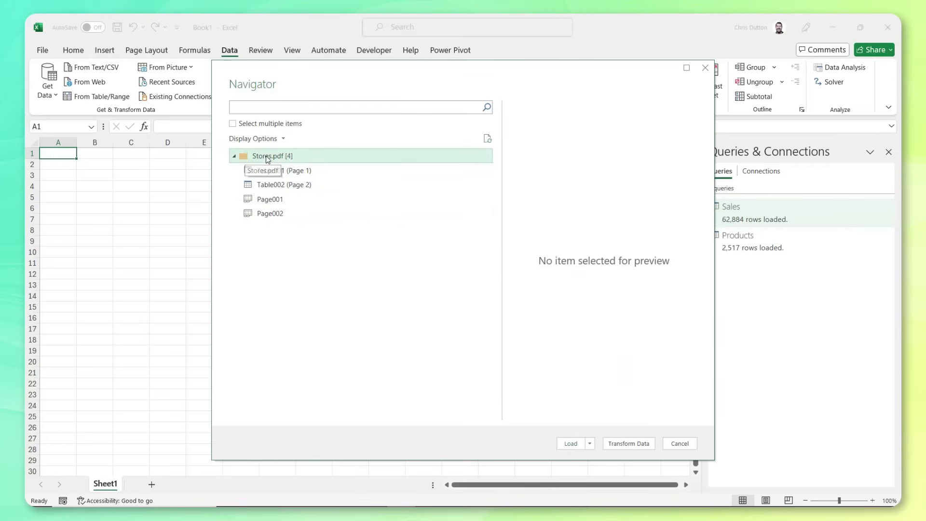
Step: Open Stores.pdf in Power Query and filter the Id column to Table001 and Table002
left_click(626, 444)
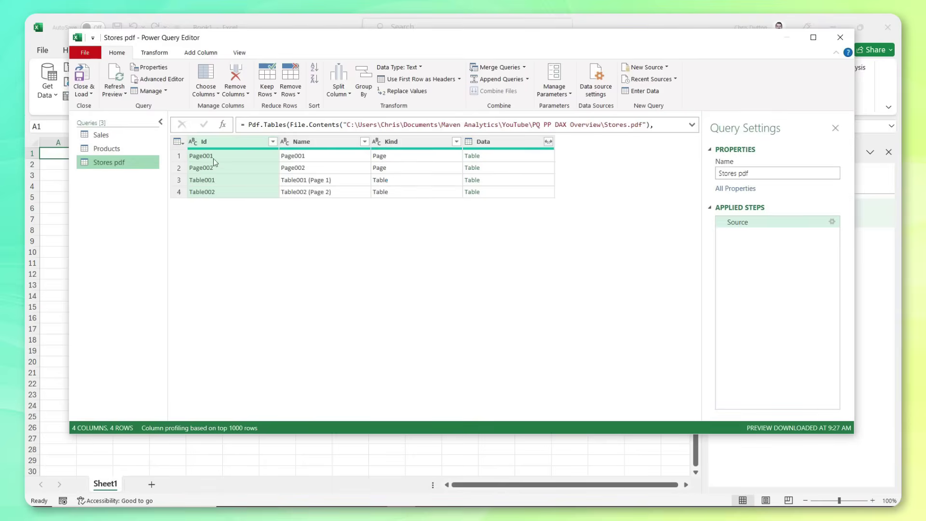
left_click(273, 142)
left_click(110, 273)
left_click(111, 285)
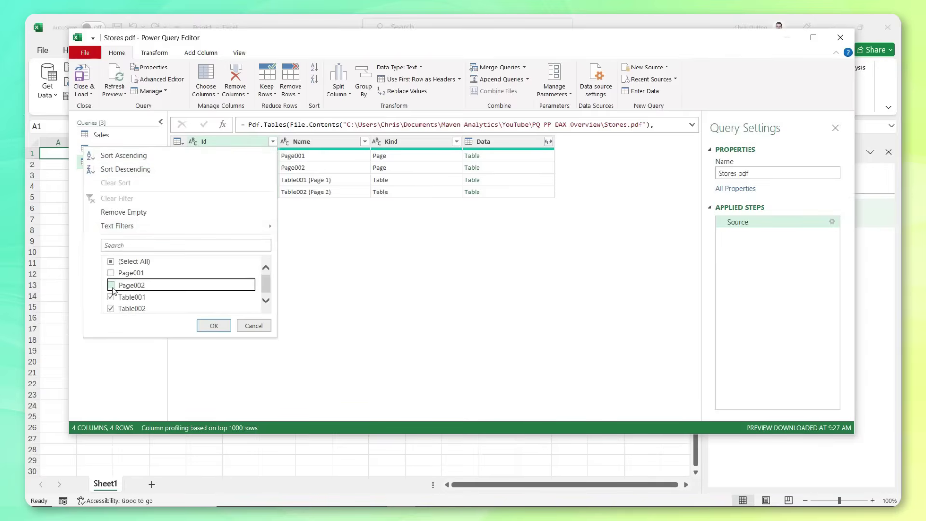
left_click(197, 325)
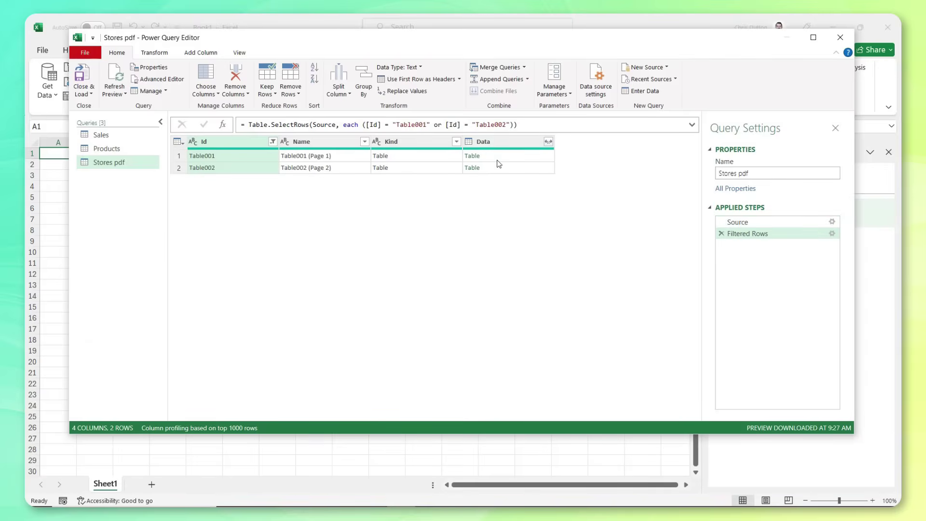
Step: Expand the Data tables, keep only the three Data columns, and promote StoreKey, Country, State headers
left_click(548, 142)
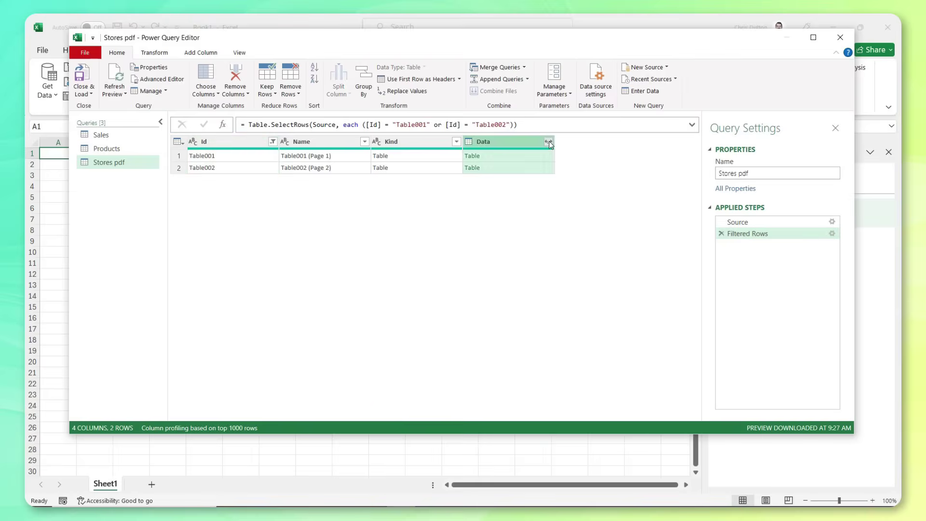
left_click(492, 290)
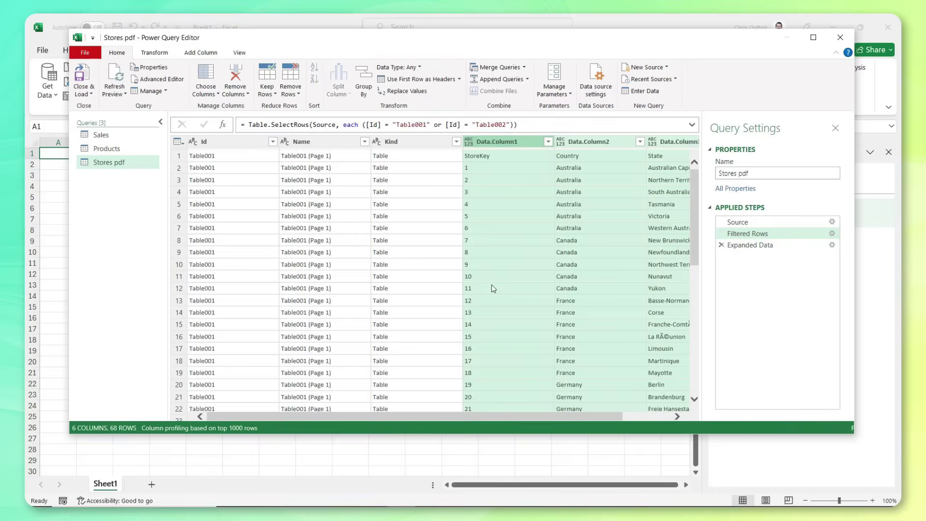
left_click_drag(551, 417, 600, 417)
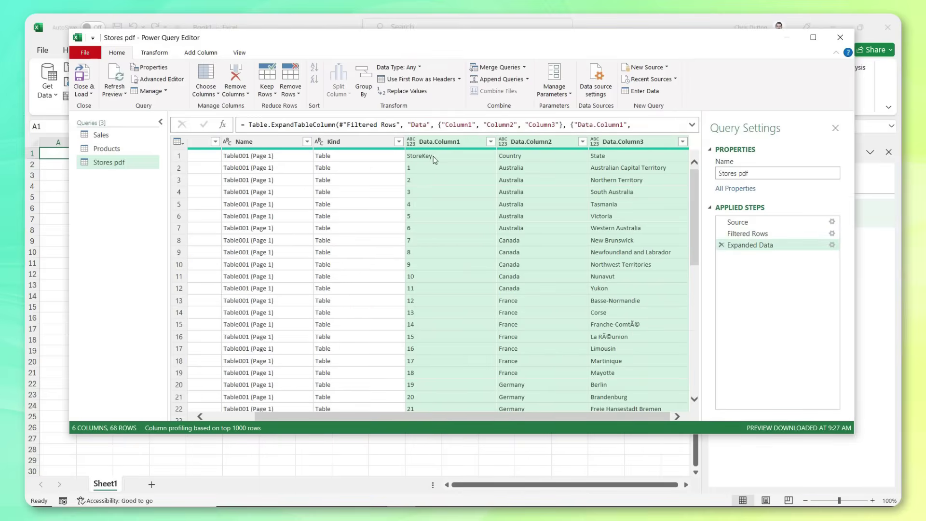
right_click(465, 143)
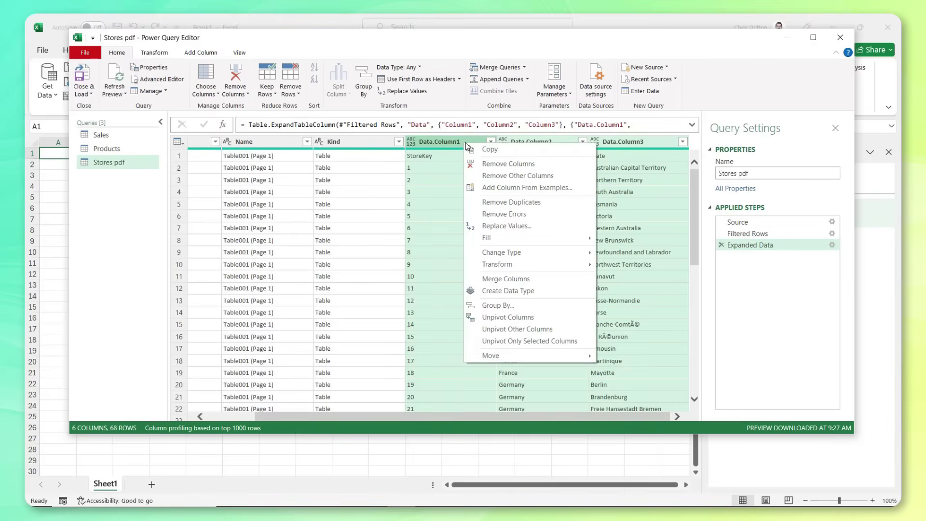
left_click(501, 177)
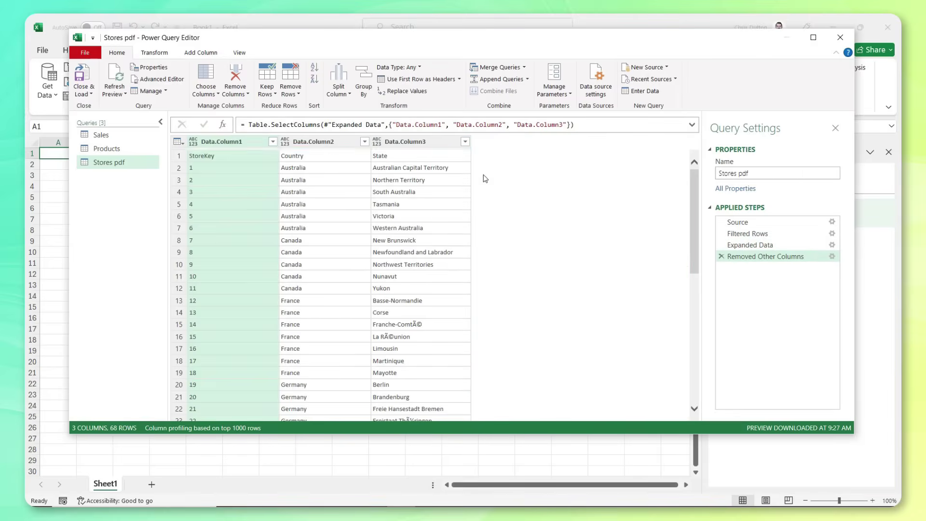
left_click(396, 143, "shift")
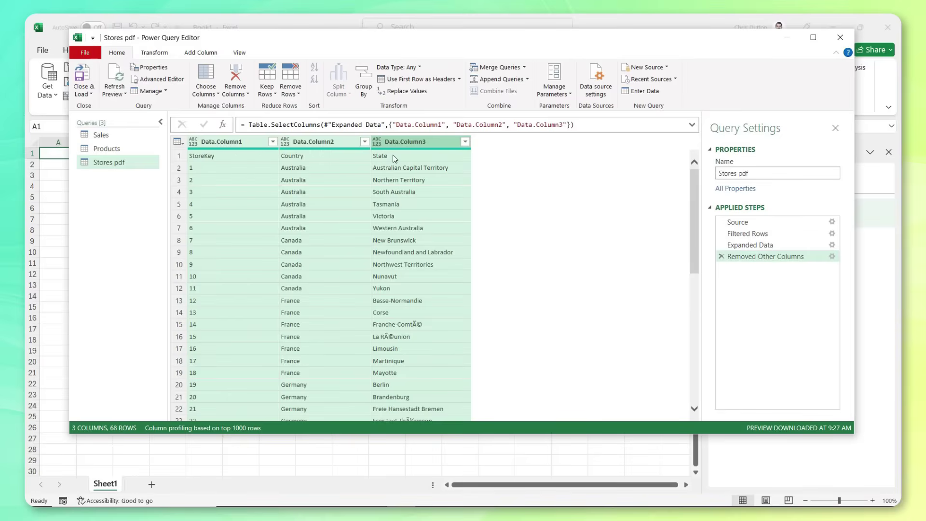
left_click(420, 80)
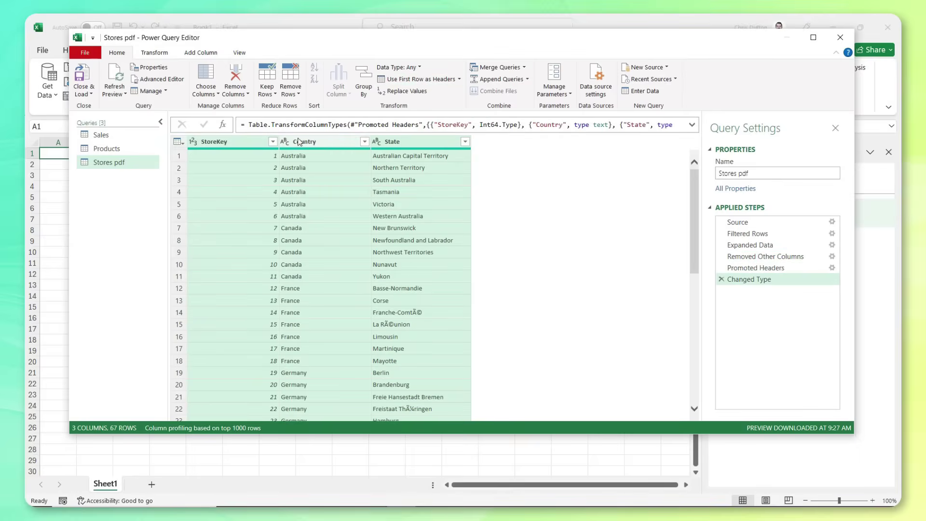
Step: Review the 67 store rows and rename the query from 'Stores pdf' to 'Stores'
scroll(413, 182, "down", 3)
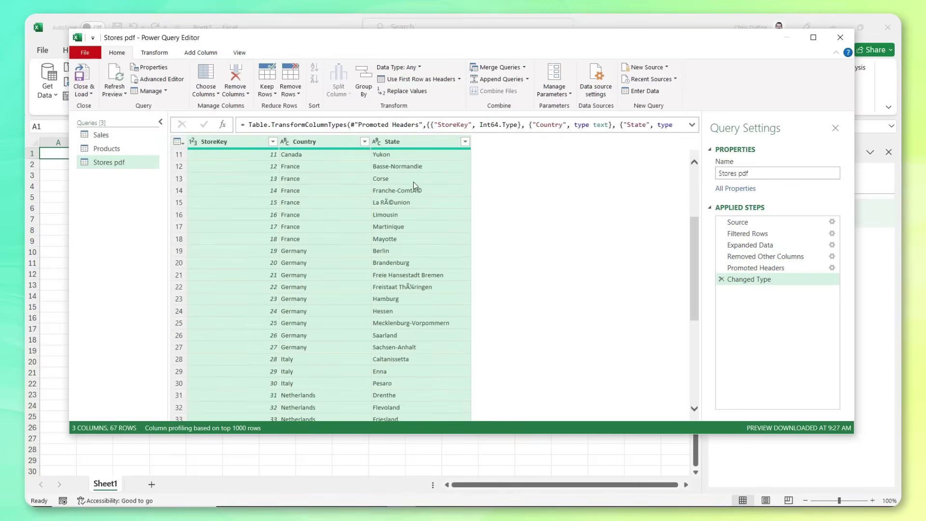
scroll(413, 183, "down", 10)
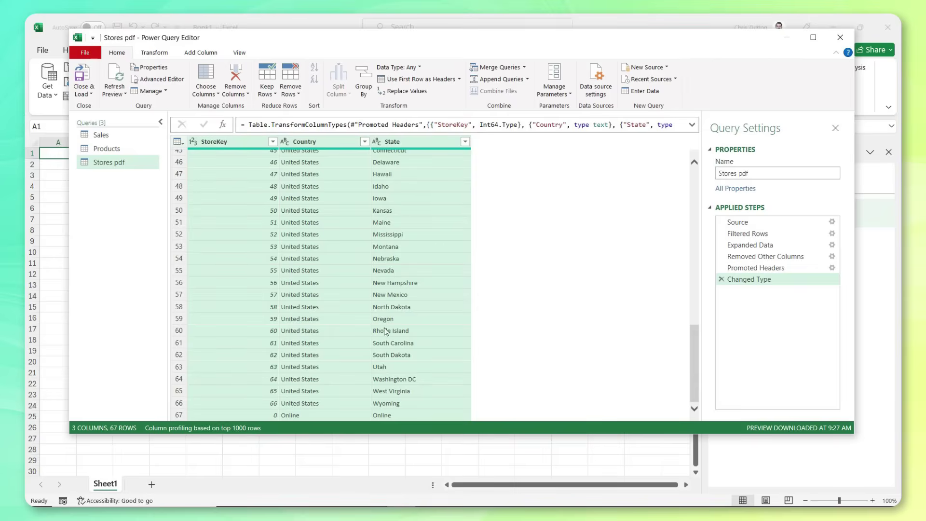
left_click(760, 171)
key("BackSpace")
key("BackSpace")
key("BackSpace")
Step: Close & Load Stores as a Data Model connection only, loading 67 rows
left_click(91, 94)
left_click(123, 119)
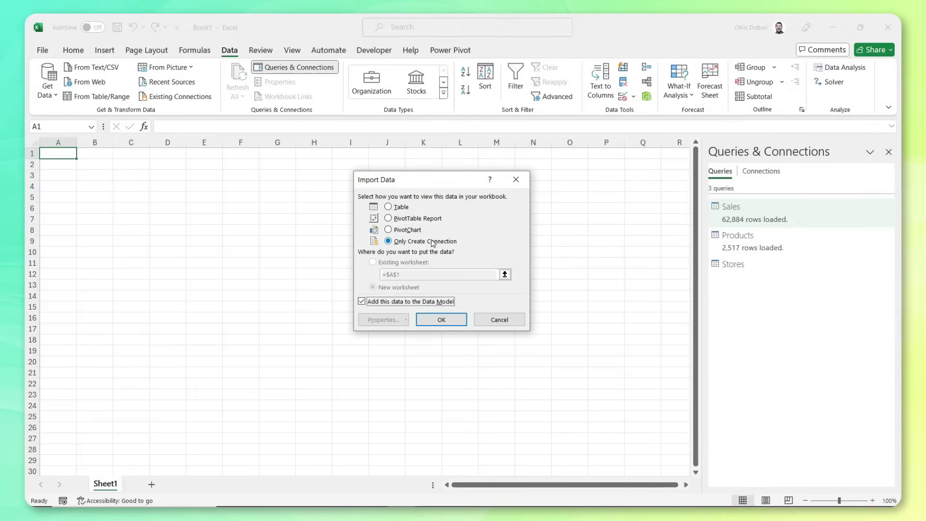
left_click(388, 241)
left_click(362, 301)
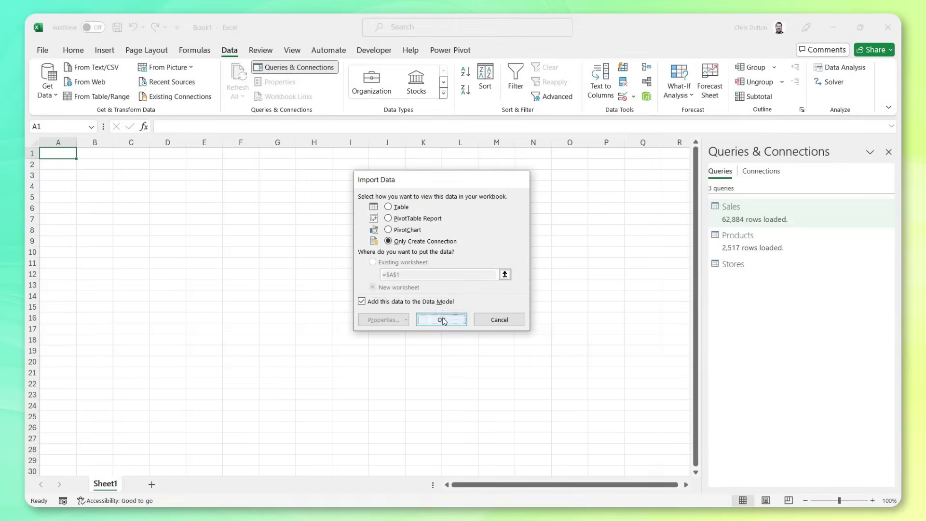
left_click(441, 320)
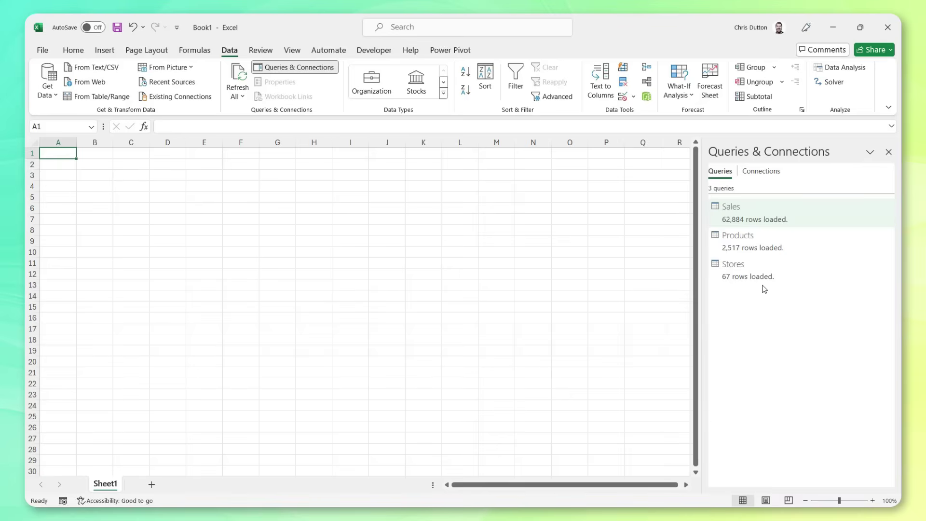
Step: Duplicate the Sales query, keep only the Order_Date column, and remove duplicate dates
right_click(740, 220)
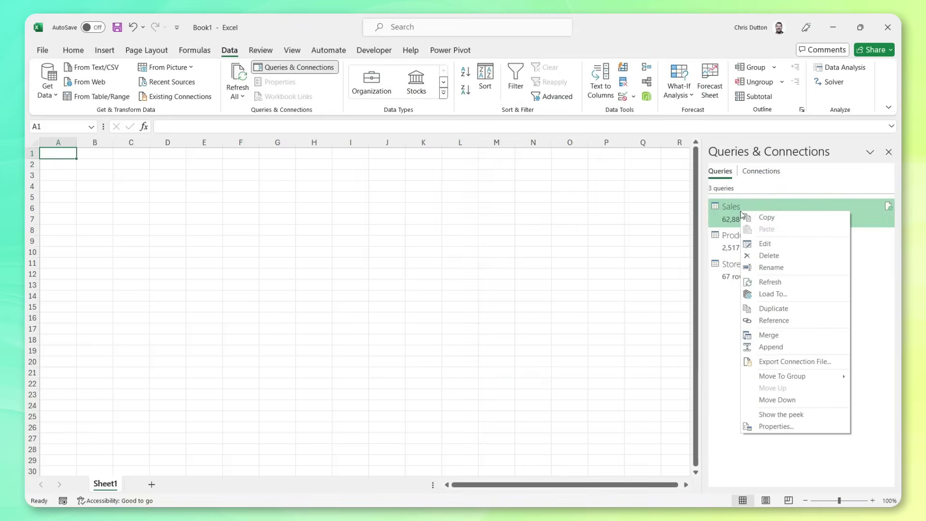
left_click(783, 310)
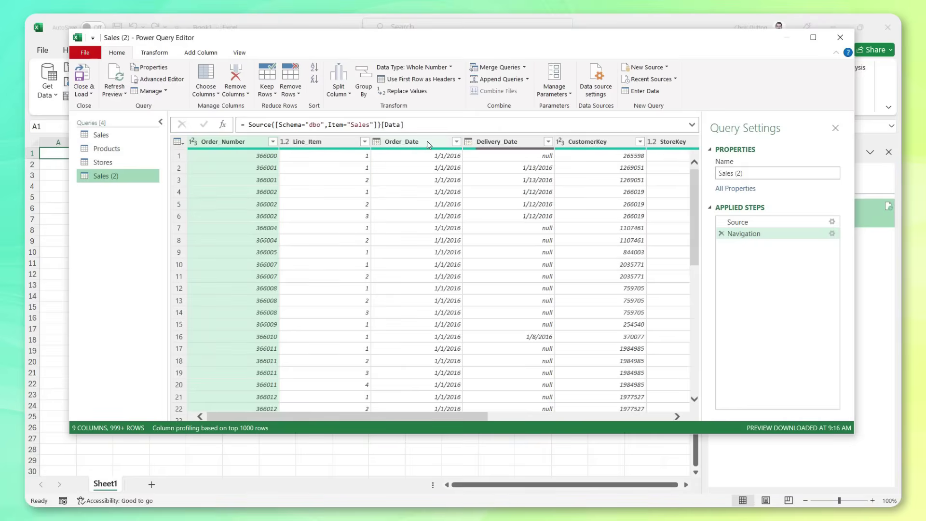
left_click(427, 141)
right_click(427, 142)
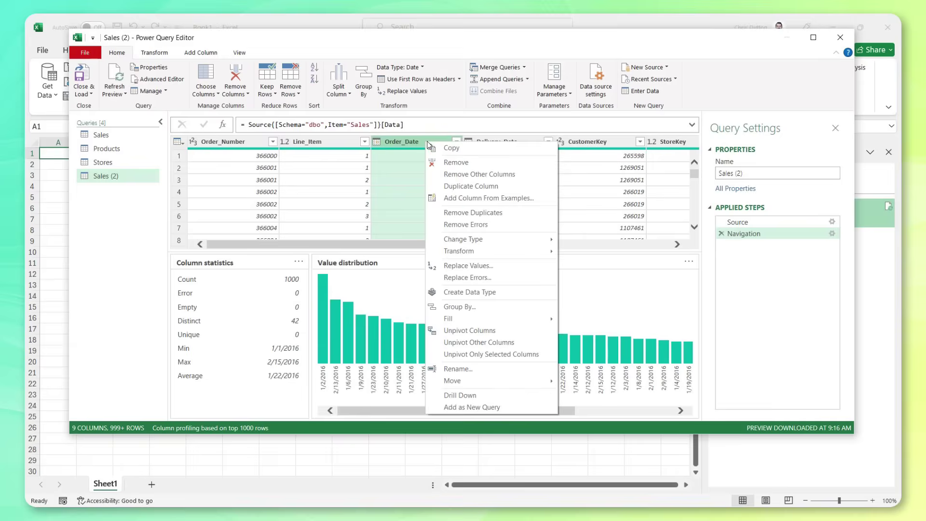
left_click(463, 174)
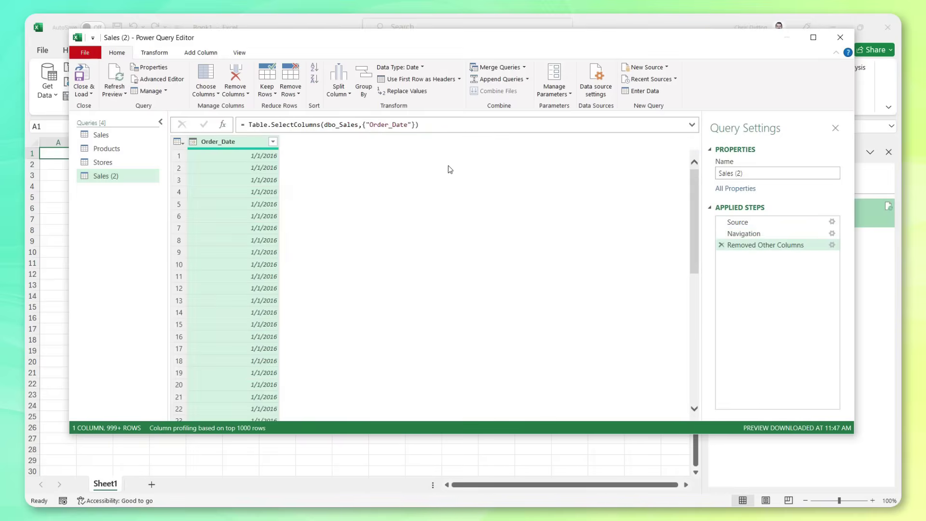
left_click(293, 91)
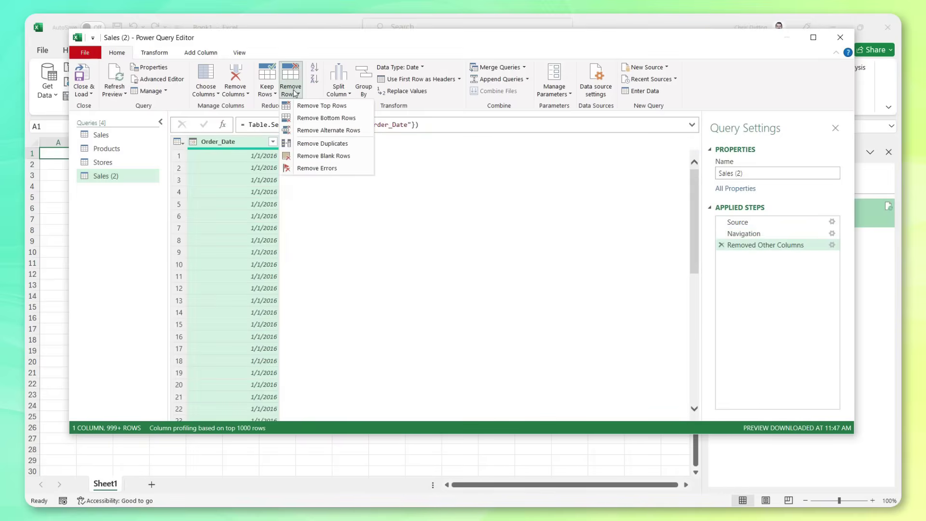
left_click(323, 144)
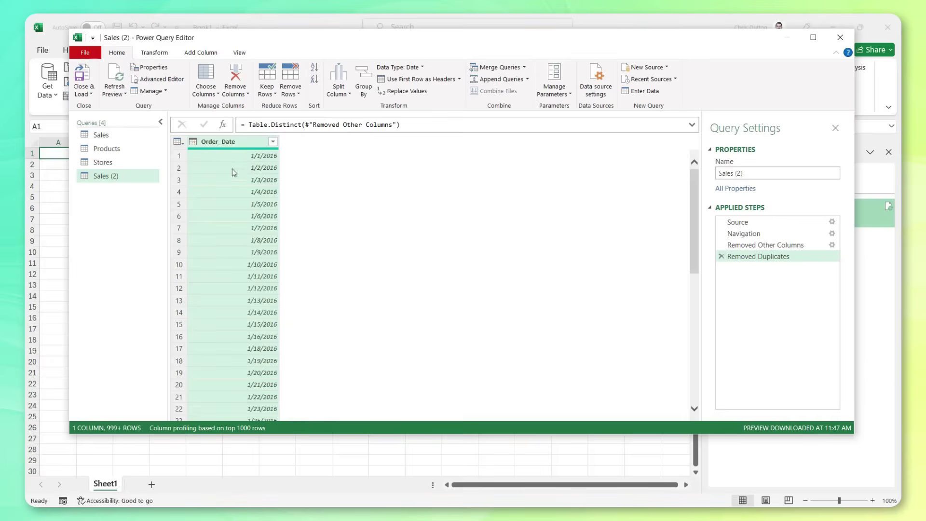
Step: Rename the column to Date and the duplicated query from Sales (2) to Calendar
double_click(224, 140)
type("Date")
key("Return")
left_click_drag(764, 178, 680, 163)
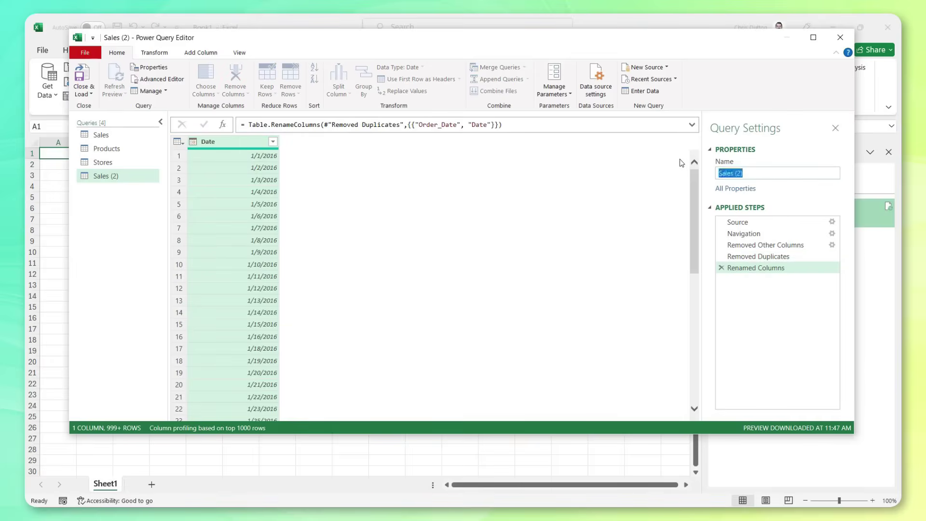
type("Calendar")
key("Return")
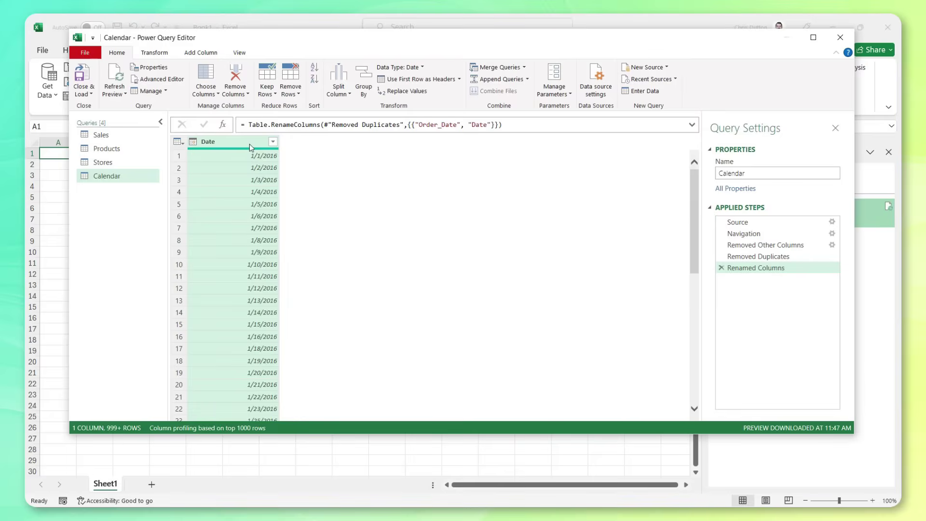
Step: Add Name of Day and Start of Week columns derived from Date
left_click(205, 55)
left_click(477, 86)
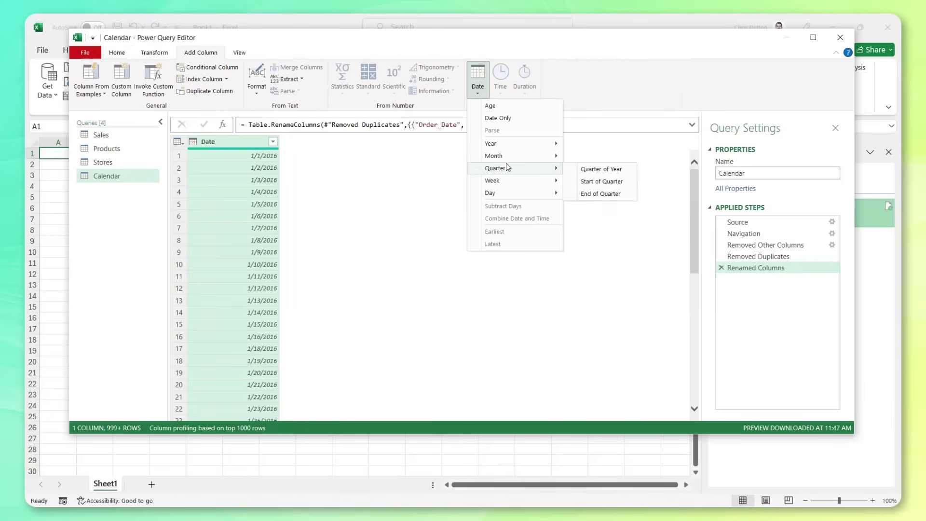
mouse_move(501, 192)
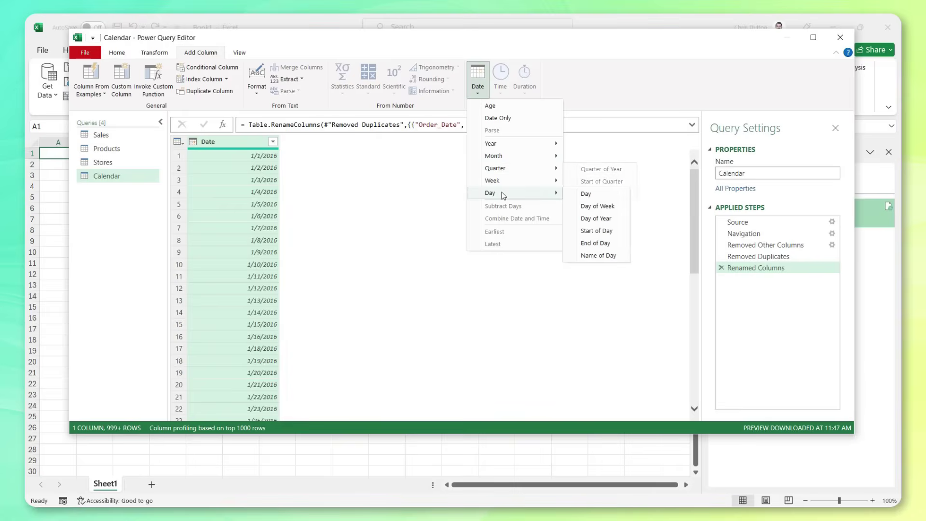
left_click(599, 255)
left_click(477, 82)
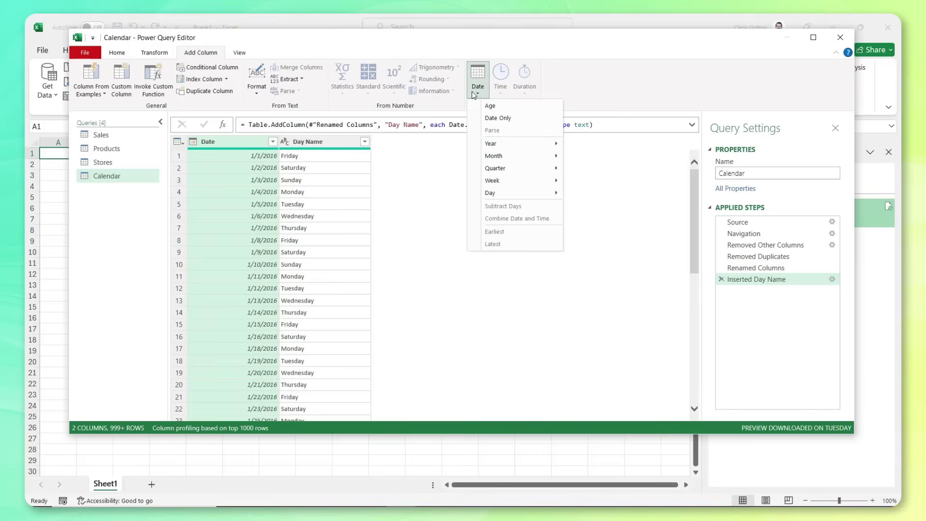
mouse_move(507, 180)
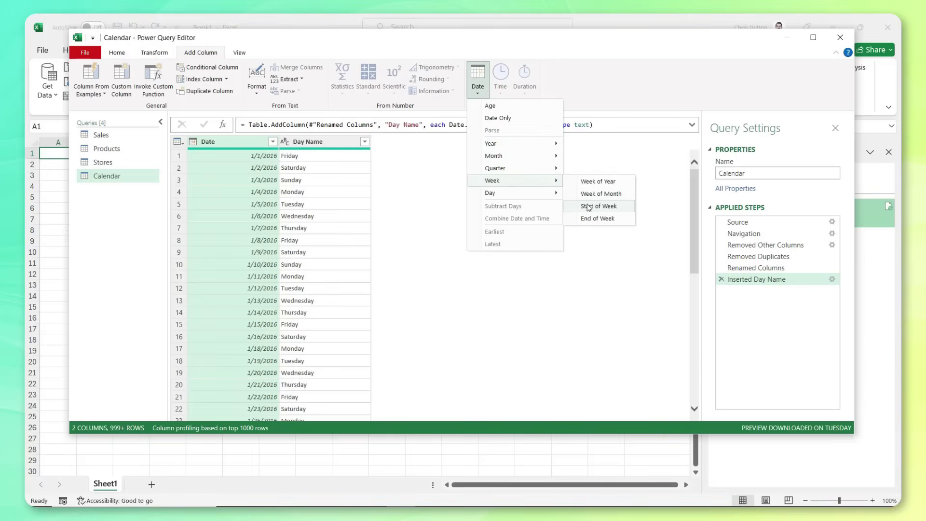
left_click(609, 206)
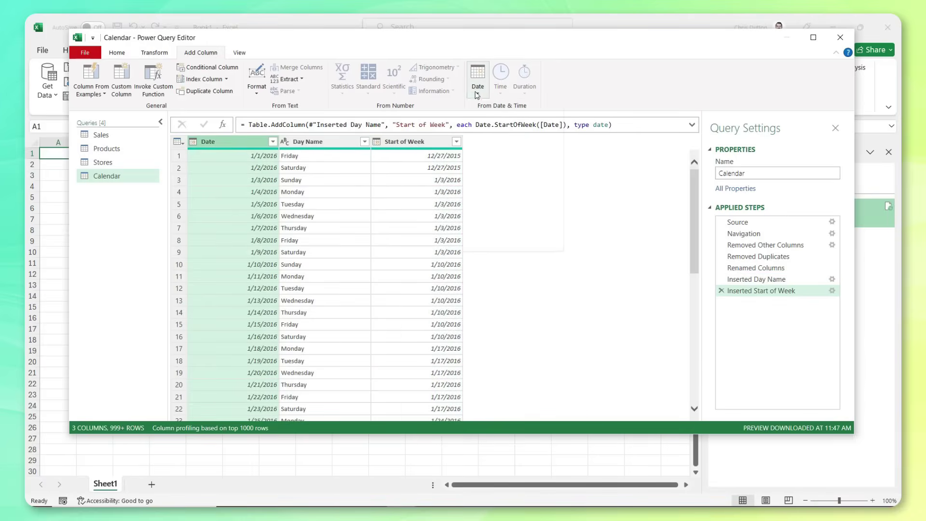
Step: Add Start of Month and Year columns derived from Date
left_click(477, 82)
mouse_move(506, 155)
left_click(598, 169)
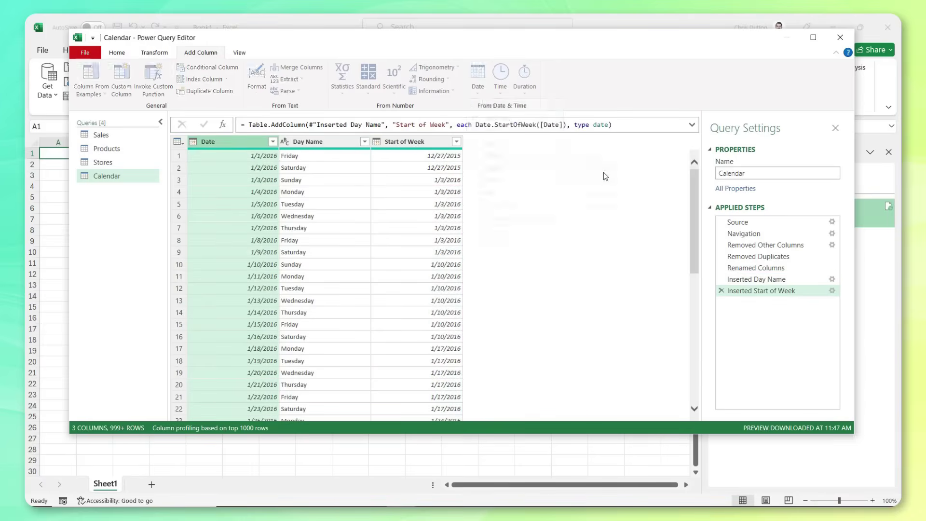
left_click(477, 83)
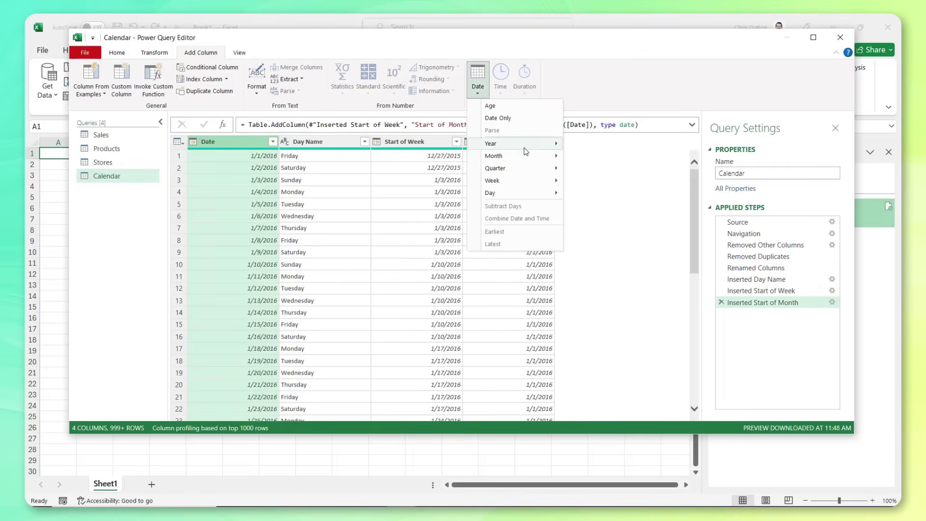
mouse_move(532, 147)
left_click(589, 146)
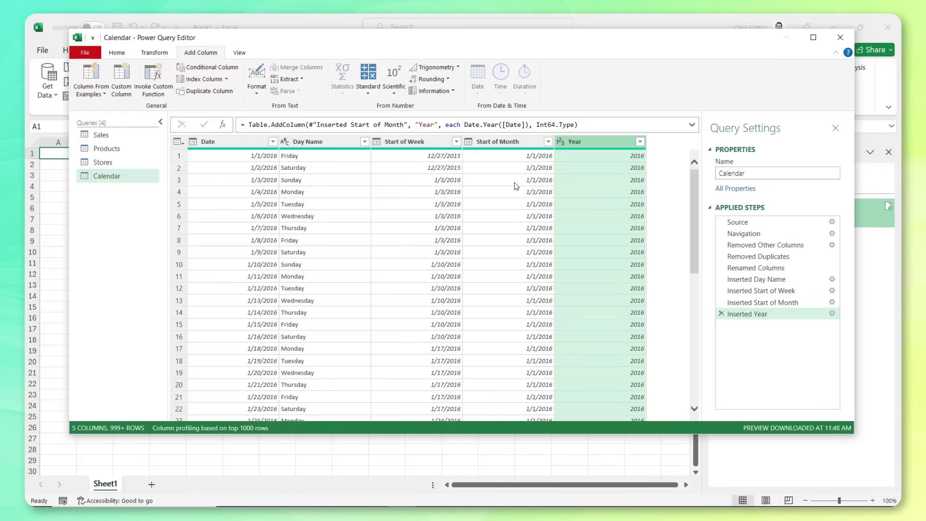
Step: Close & Load the Calendar query to the Data Model
left_click(116, 53)
left_click(82, 90)
left_click(100, 119)
left_click(363, 300)
left_click(440, 317)
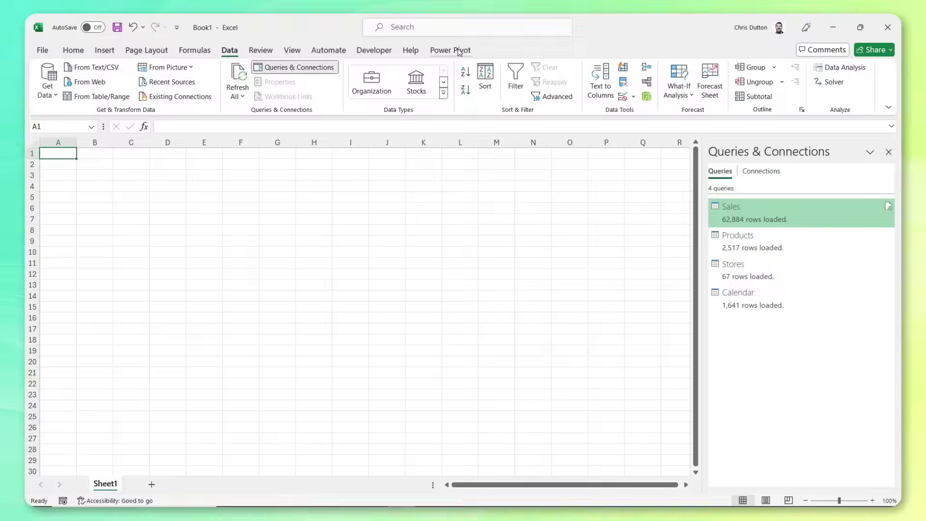
Step: Go to the Power Pivot tab to manage the workbook's Data Model
left_click(450, 50)
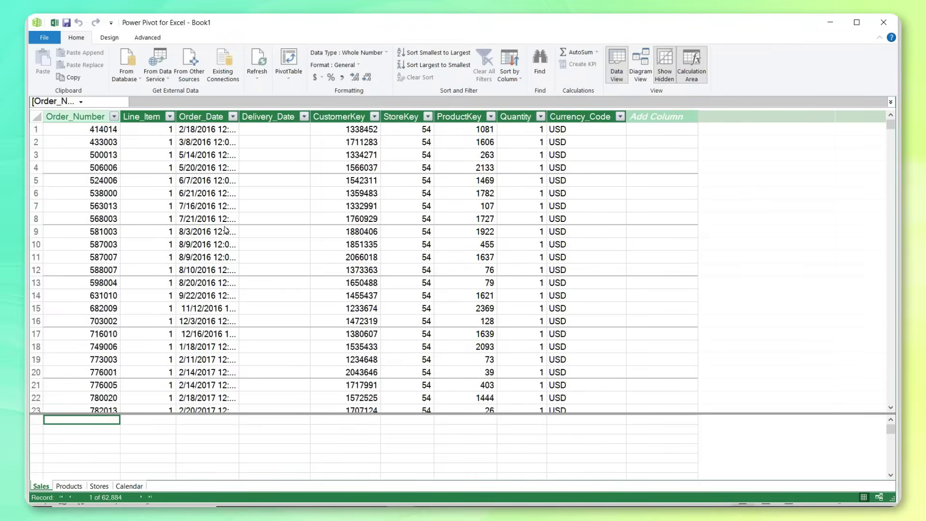
Step: Browse the Products, Stores and Calendar tables, then switch to Diagram View
left_click(70, 486)
left_click(99, 486)
left_click(127, 485)
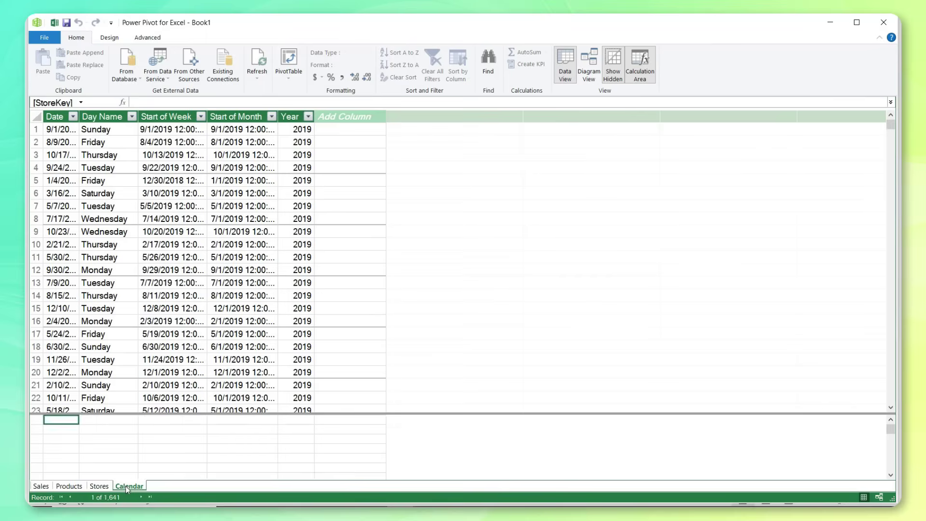
left_click(590, 63)
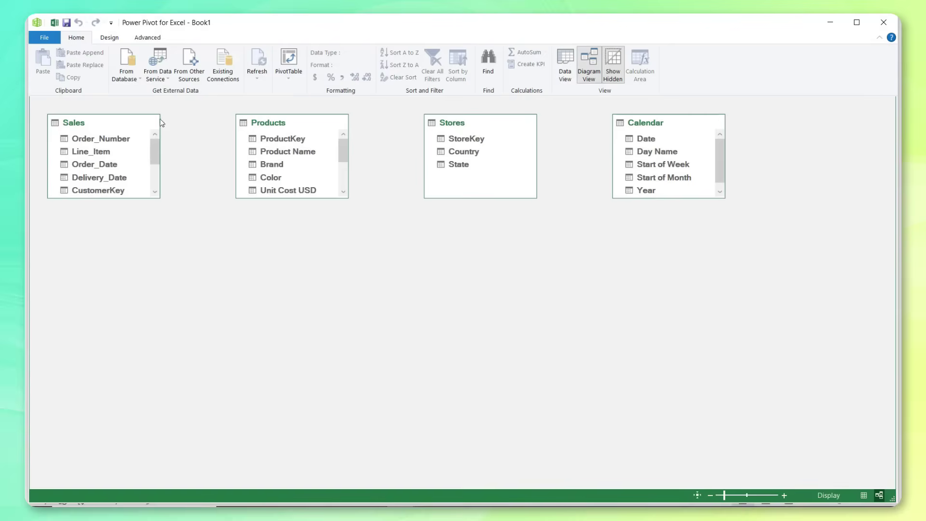
Step: Arrange the diagram: Sales centred and enlarged, Products left, Stores top right, Calendar lower right
left_click_drag(102, 121, 296, 238)
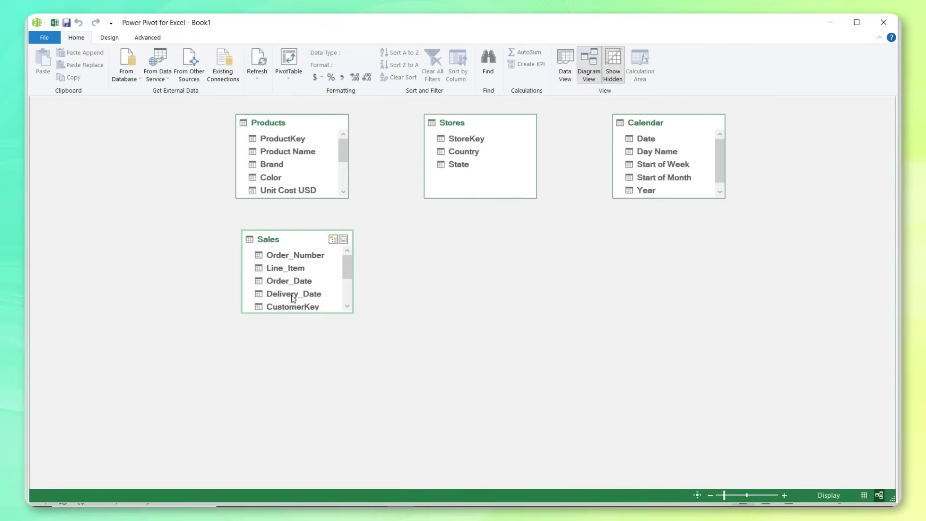
left_click_drag(295, 316, 295, 434)
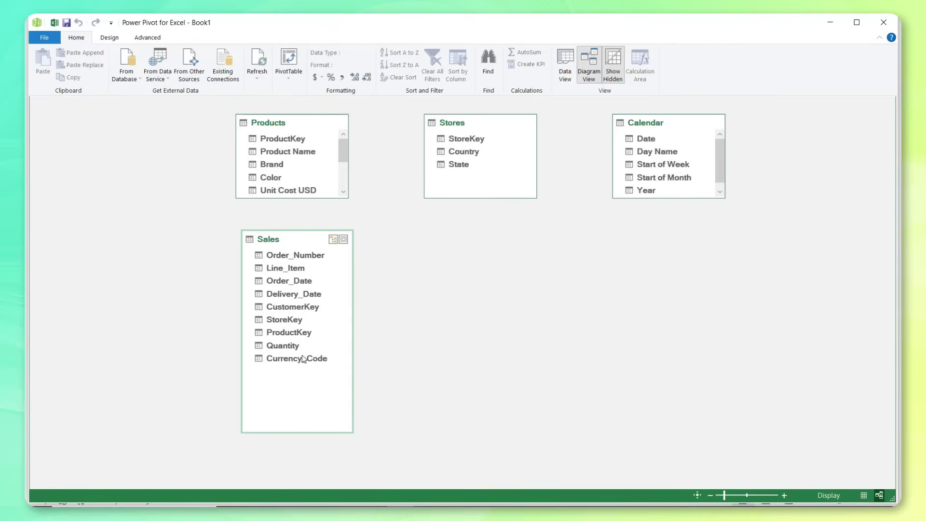
left_click_drag(300, 126, 160, 155)
left_click_drag(160, 226, 158, 272)
left_click_drag(521, 122, 486, 133)
left_click_drag(135, 152, 92, 166)
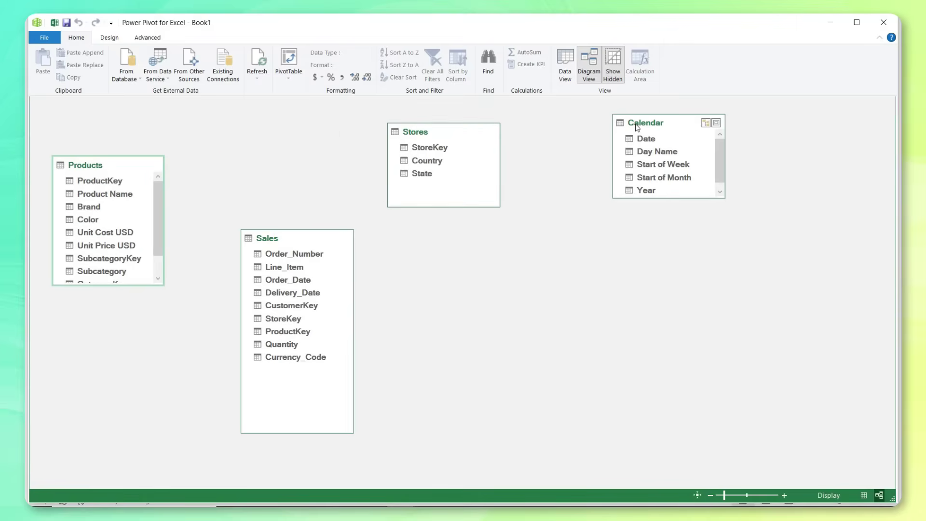
left_click_drag(637, 123, 470, 309)
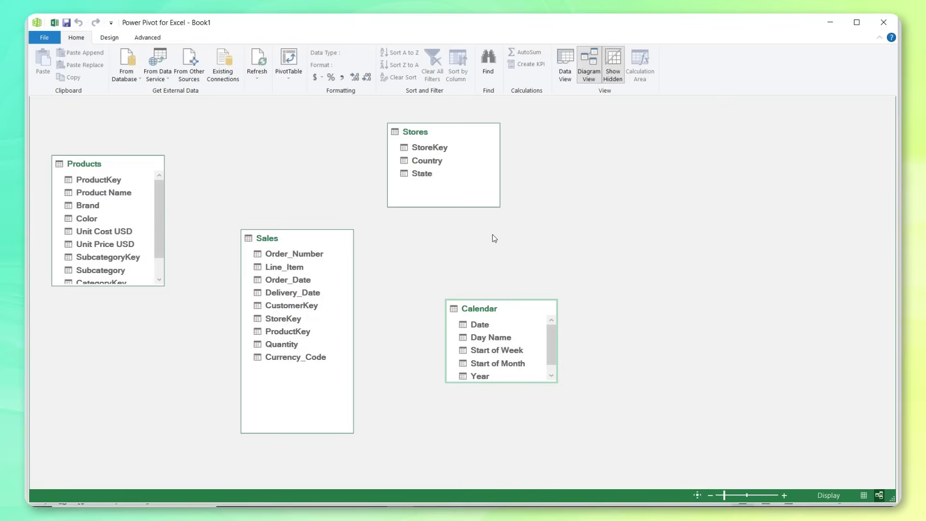
Step: Link Products ProductKey, Stores StoreKey, and Calendar Date to Sales Order_Date
left_click(93, 181)
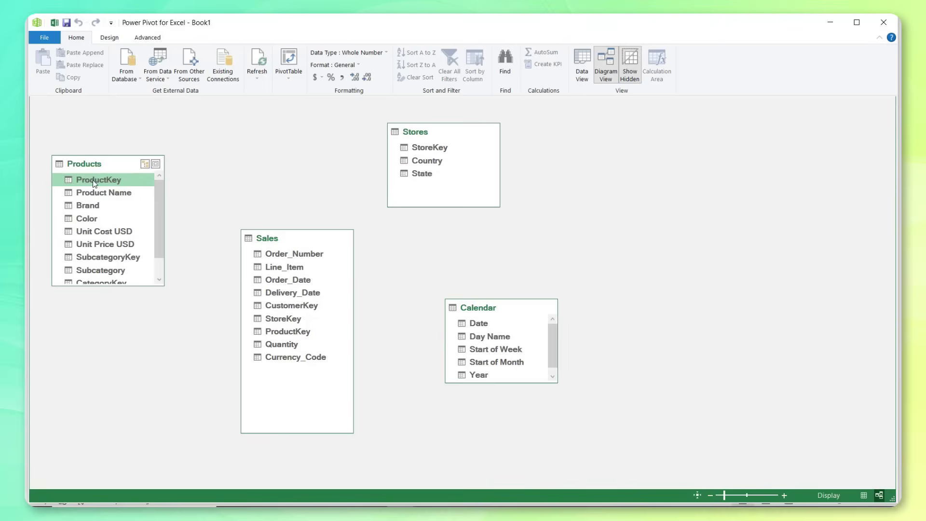
left_click_drag(93, 180, 267, 328)
left_click(424, 150)
left_click_drag(425, 151, 296, 319)
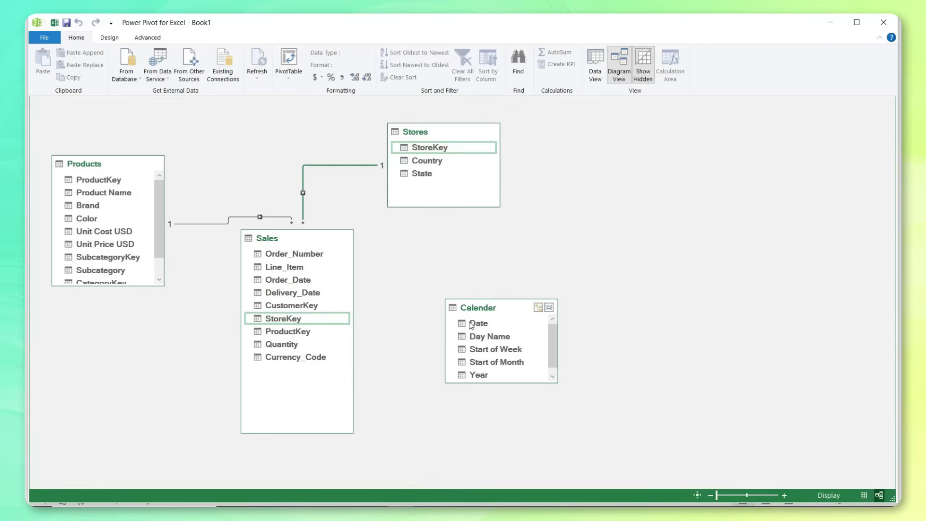
left_click_drag(471, 324, 293, 278)
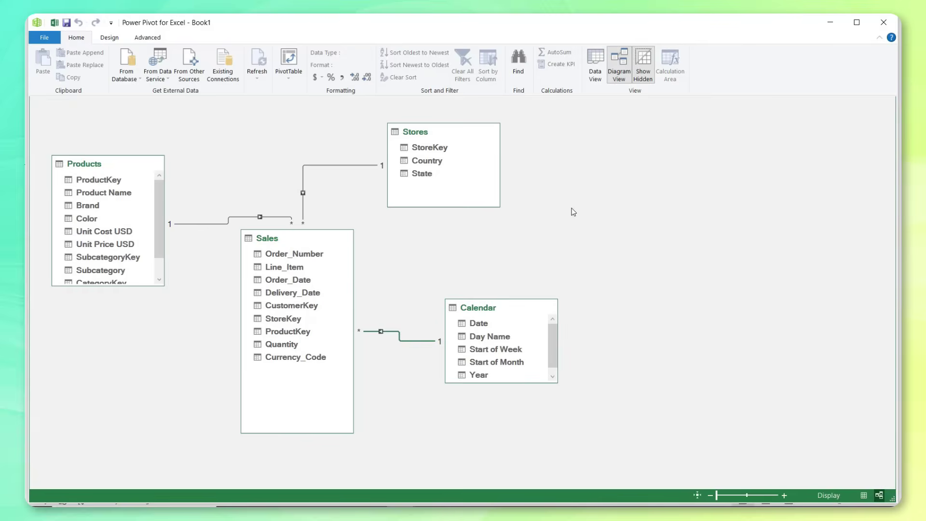
Step: Close Power Pivot and the Queries pane, then insert a Data Model PivotTable at Sheet1!$A$1
left_click(883, 22)
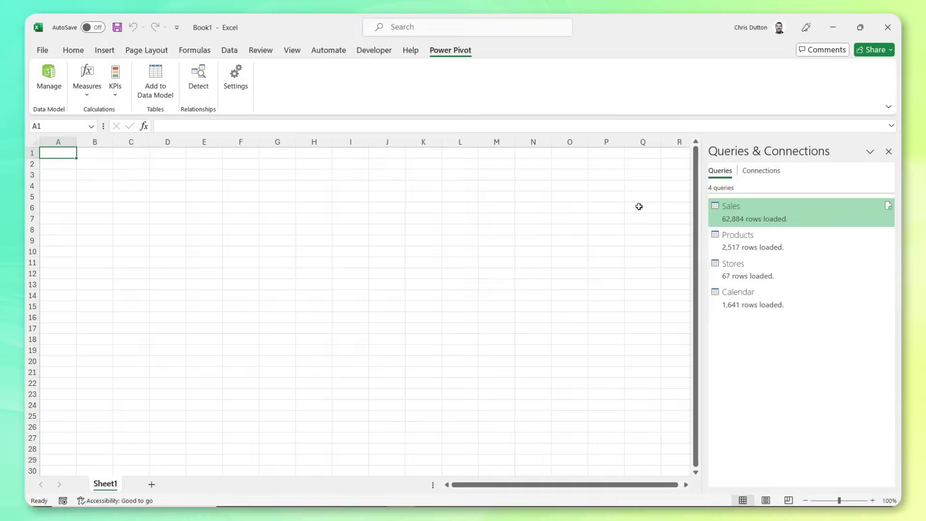
left_click(889, 151)
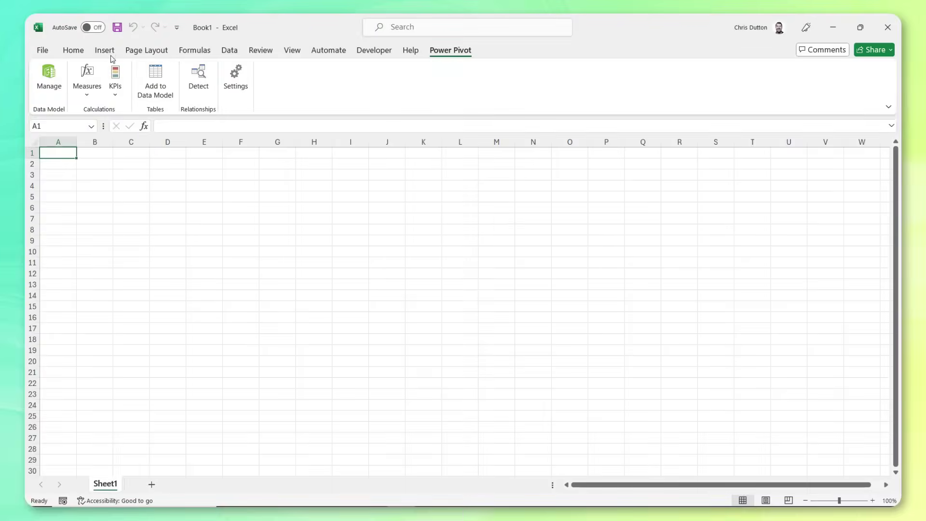
left_click(104, 52)
left_click(70, 106)
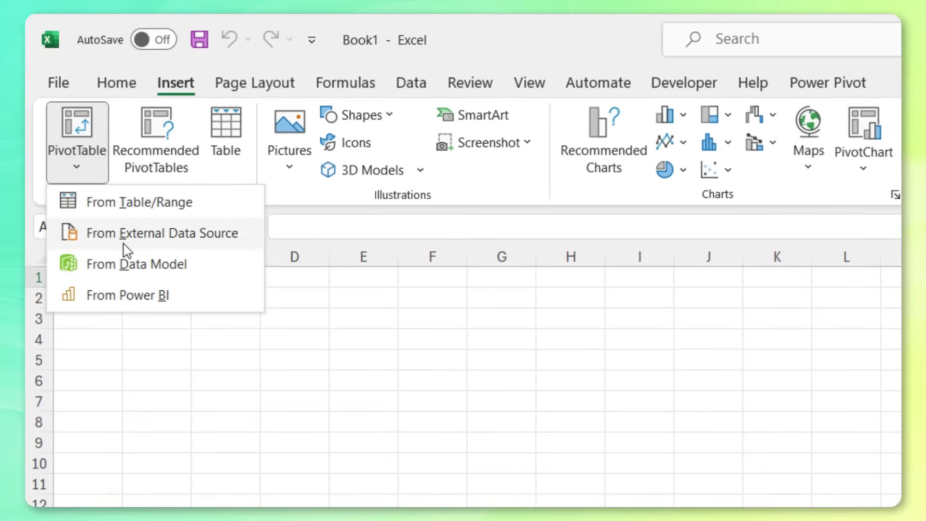
left_click(137, 264)
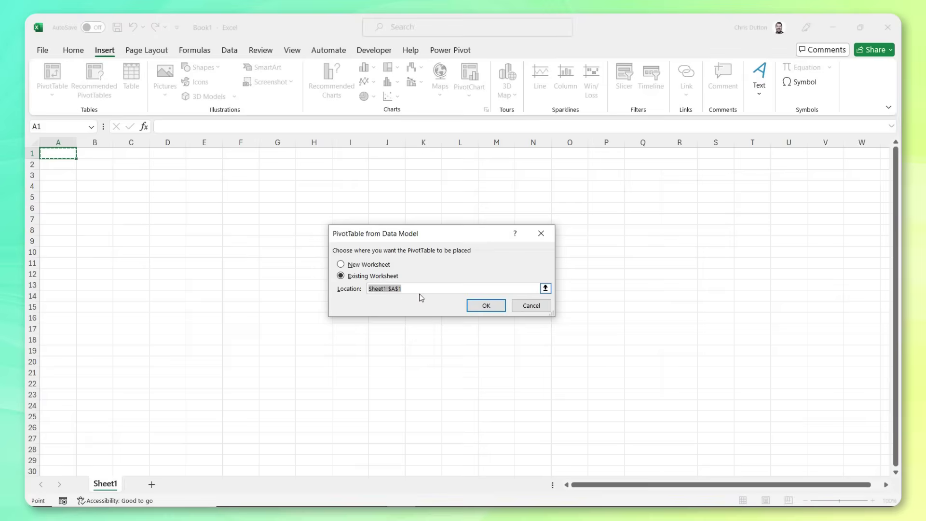
left_click(482, 305)
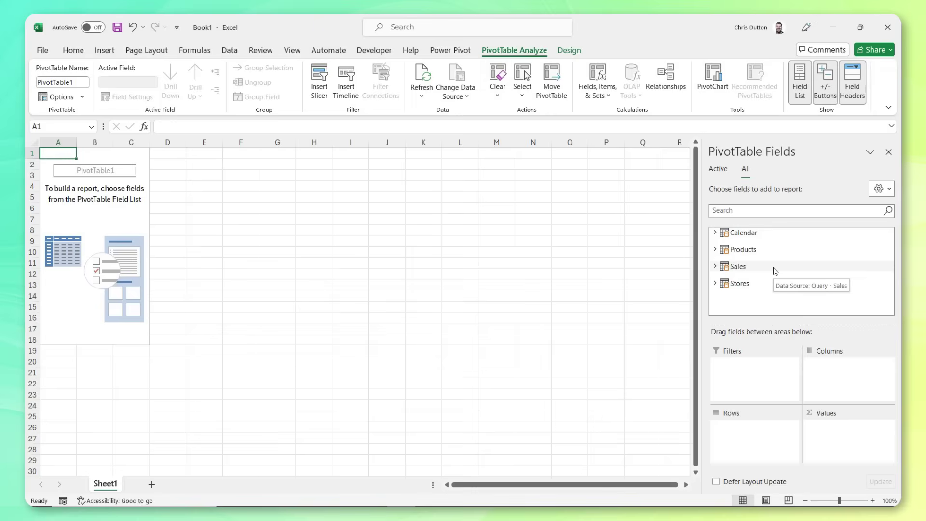
Step: Add Sales Quantity to the pivot Values as Sum of Quantity
left_click(715, 267)
scroll(775, 269, "down", 2)
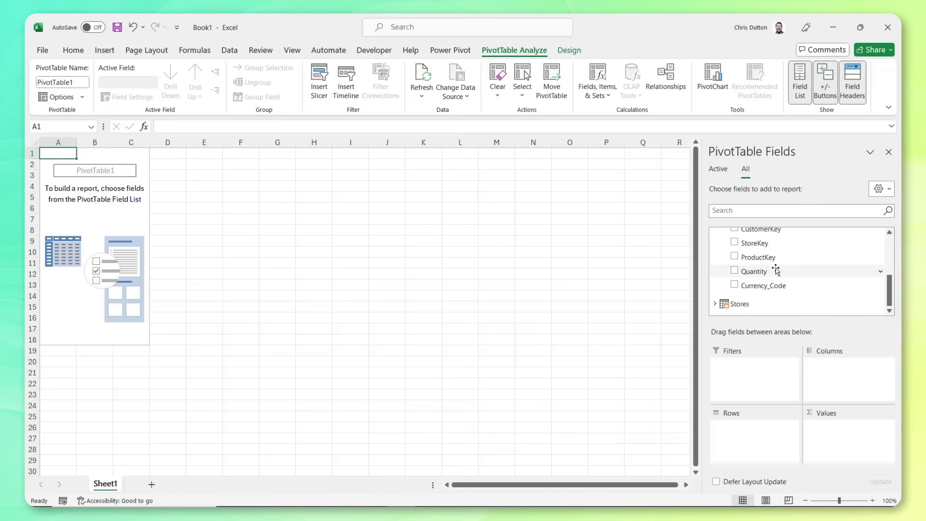
left_click_drag(757, 273, 839, 436)
scroll(774, 274, "up", 5)
left_click(715, 267)
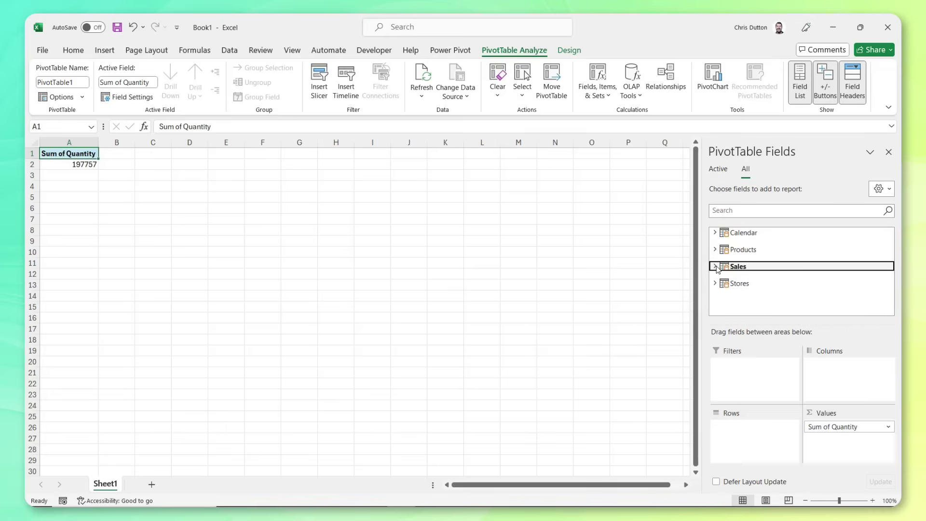
Step: Put Products Category and Subcategory in the pivot Rows
left_click(715, 249)
scroll(768, 271, "down", 2)
left_click_drag(766, 289, 760, 437)
left_click_drag(760, 262, 747, 453)
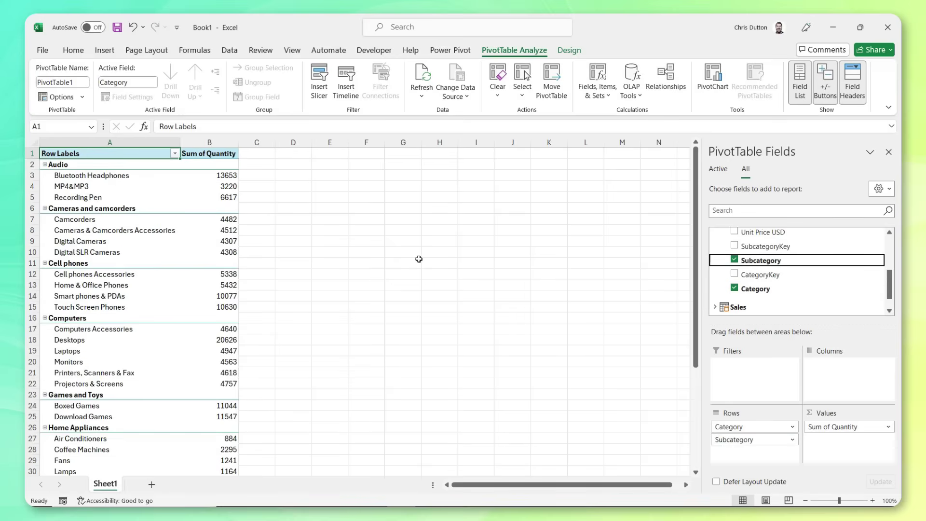
scroll(749, 291, "up", 5)
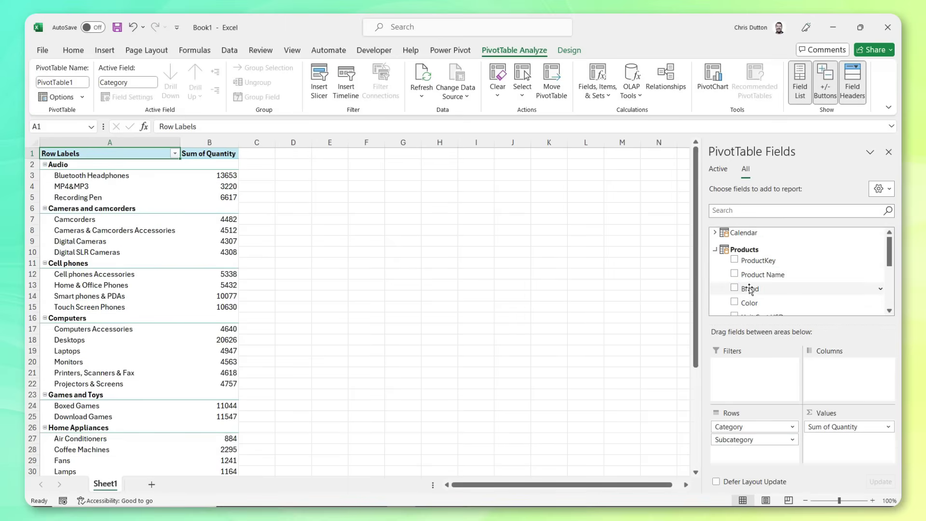
scroll(749, 289, "down", 5)
Step: Add Stores Country as a filter and set it to Australia
left_click(714, 304)
left_click_drag(750, 289, 743, 359)
left_click(233, 153)
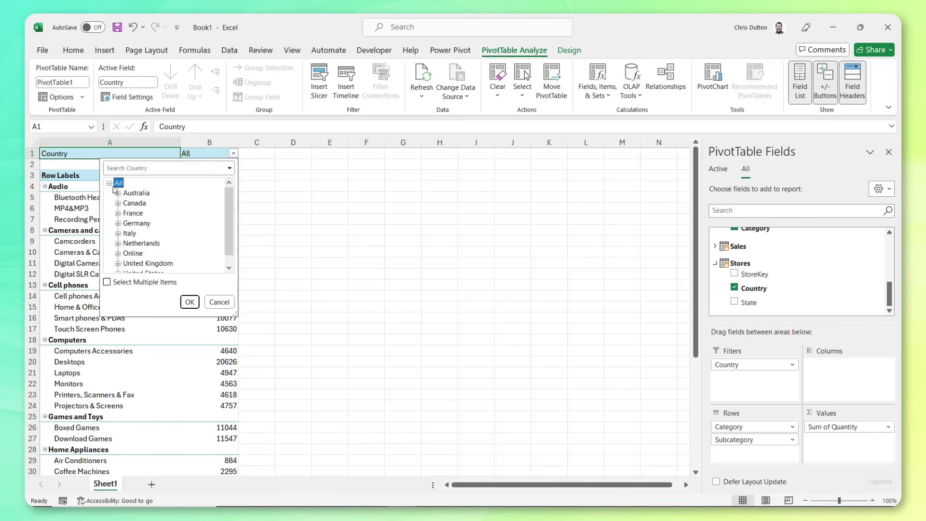
left_click(189, 302)
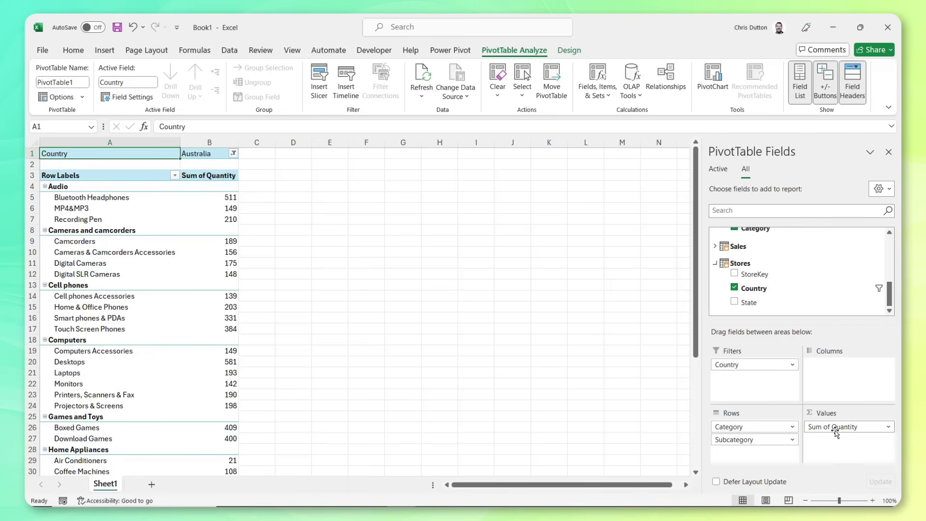
Step: Create a Total Orders measure with formula =DISTINCTCOUNT(Sales[Order_Number]) and check it
left_click(456, 53)
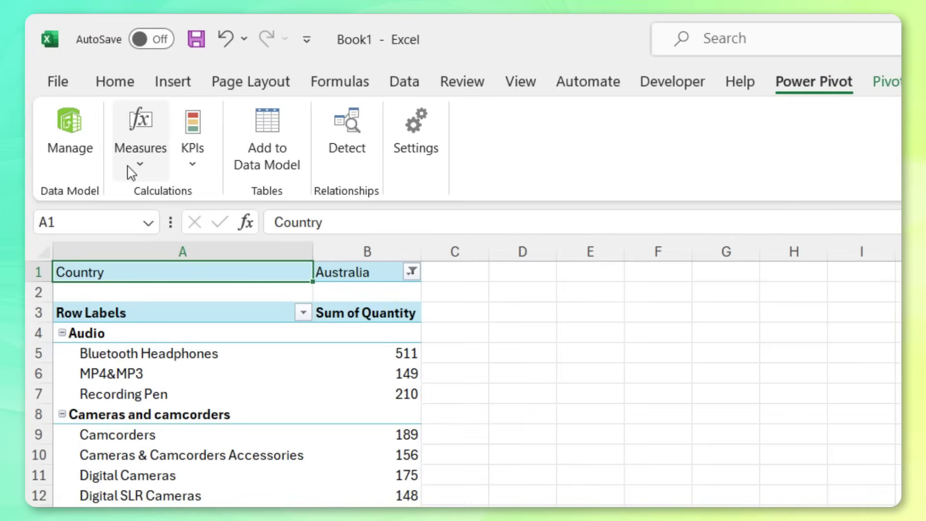
left_click(85, 102)
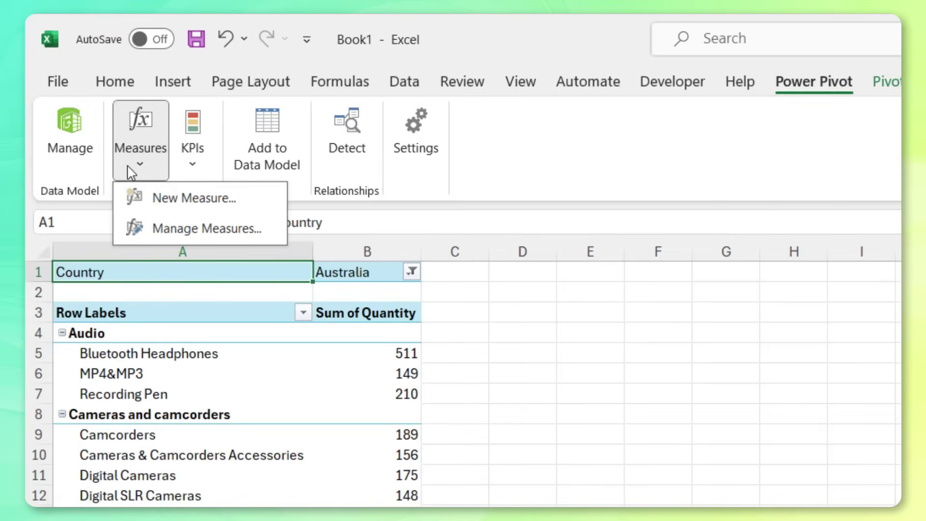
left_click(213, 200)
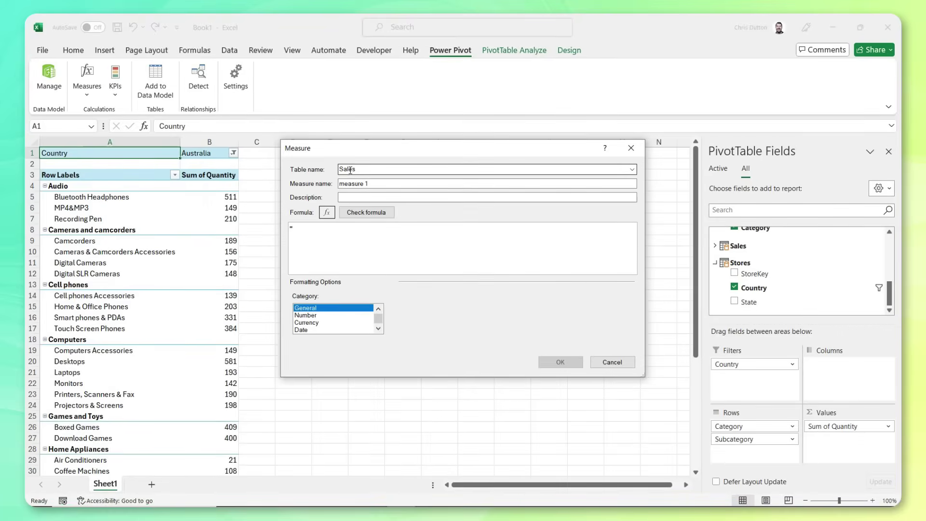
triple_click(372, 183)
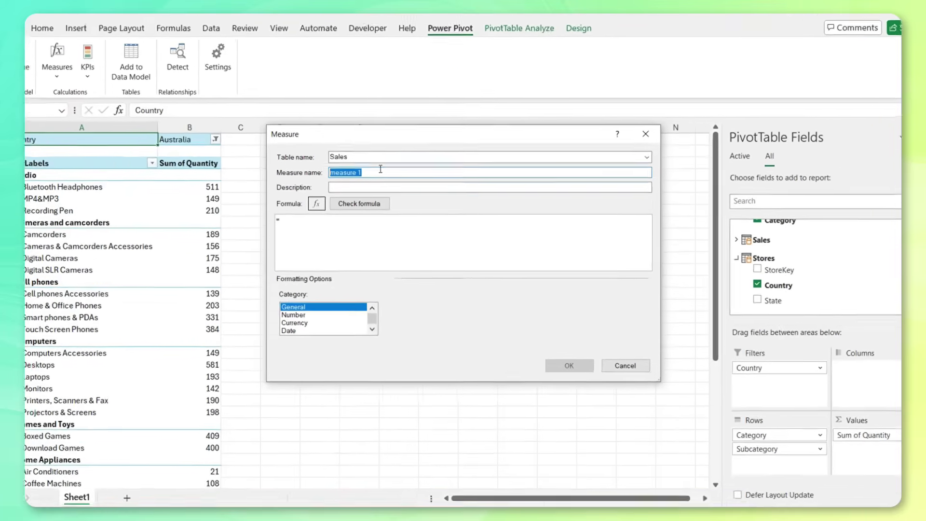
type("Total O")
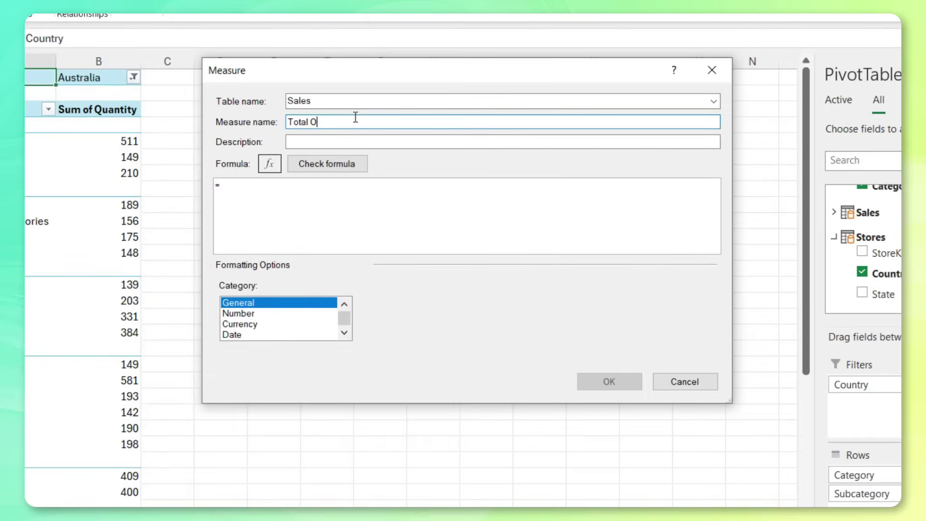
type("rders")
left_click(280, 198)
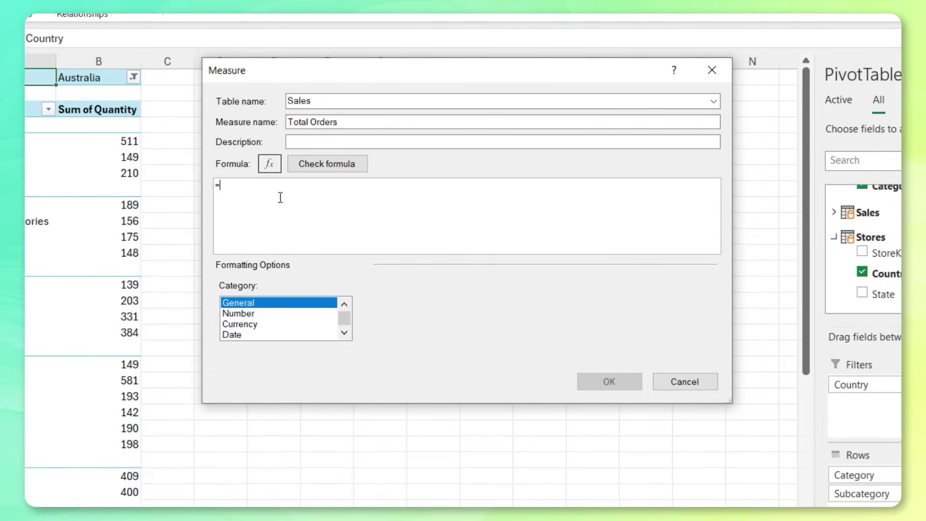
type("DIST")
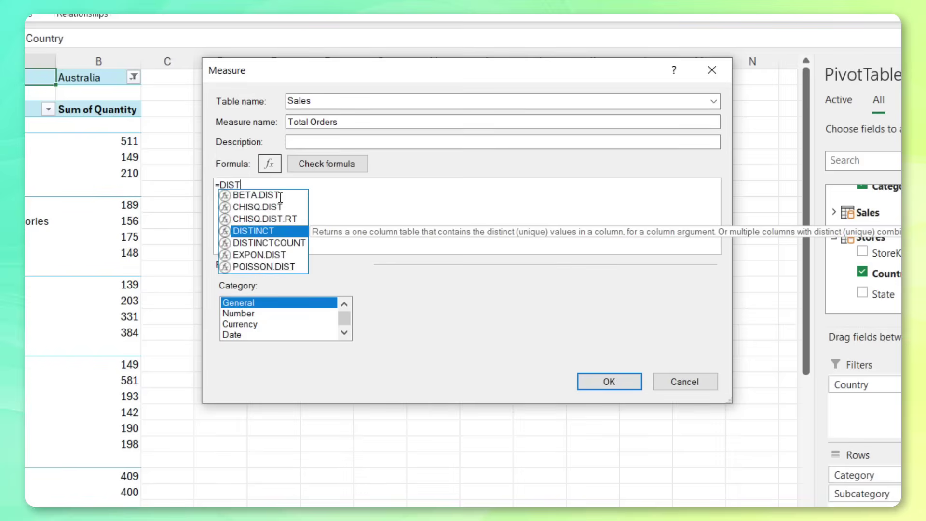
type("INCTCOUNT(order")
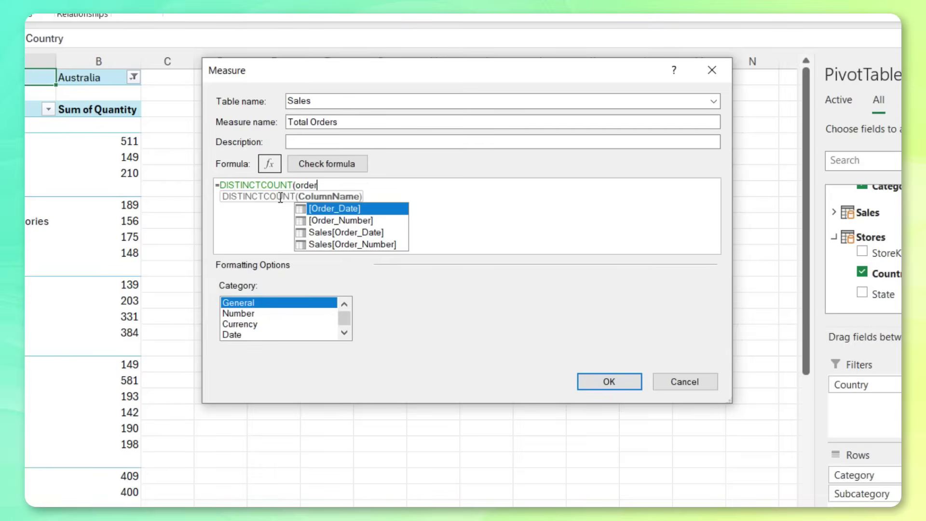
key("Down")
key("Down")
key("Down")
key("Tab")
type(")")
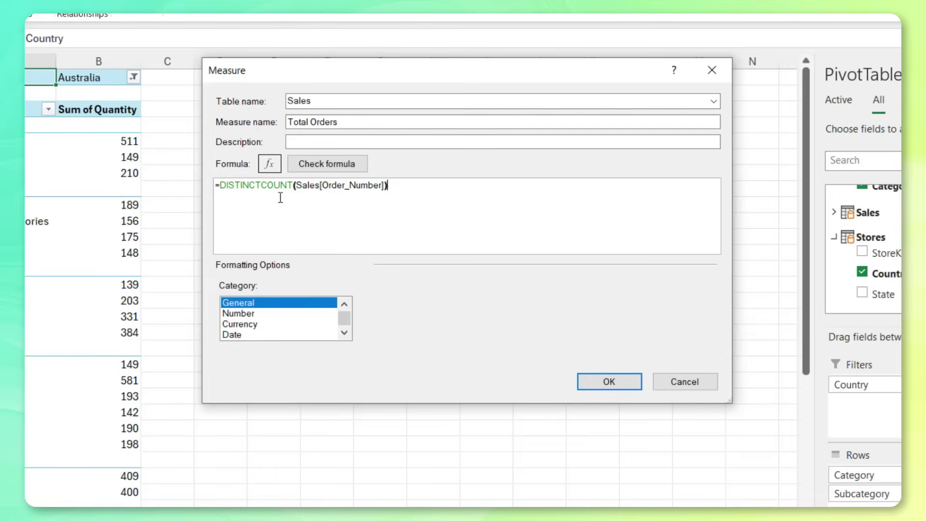
left_click(315, 169)
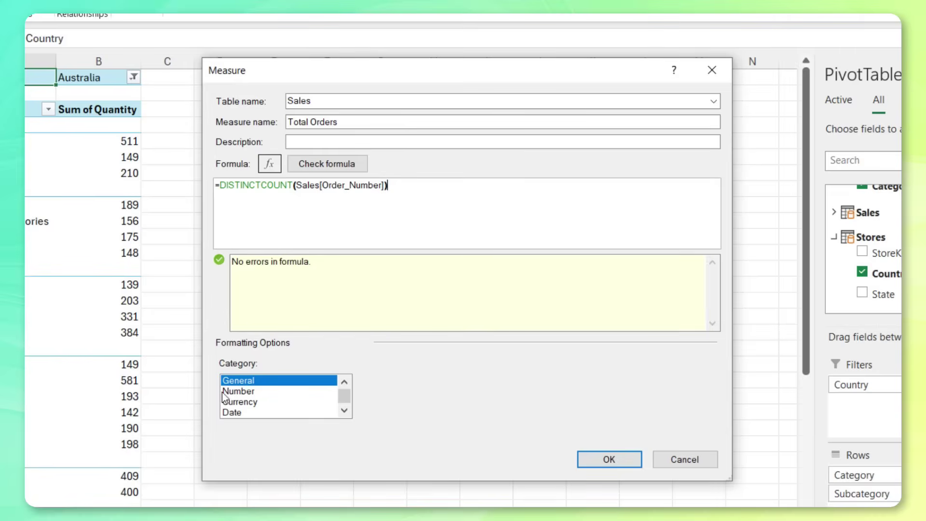
Step: Format Total Orders as whole number with 1000 separator, save it, and drop Sum of Quantity
left_click(239, 392)
left_click(516, 382)
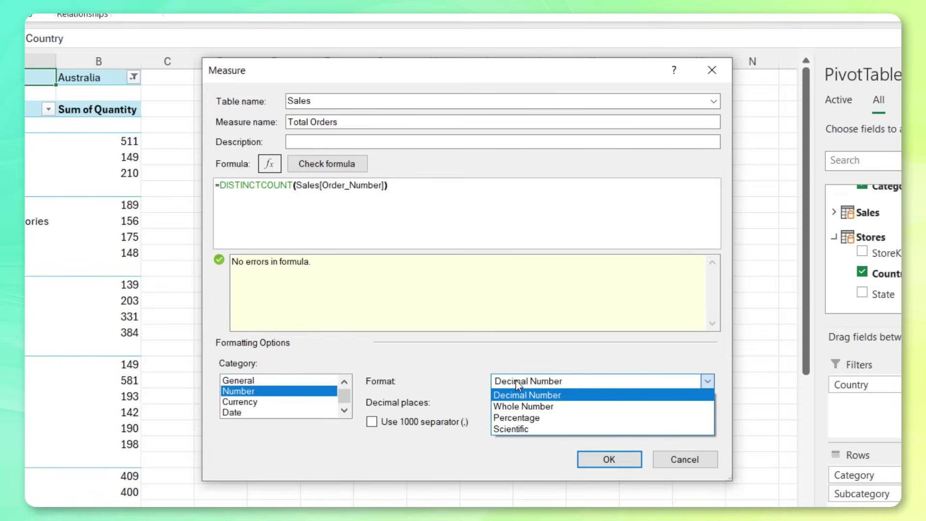
left_click(514, 406)
left_click(391, 413)
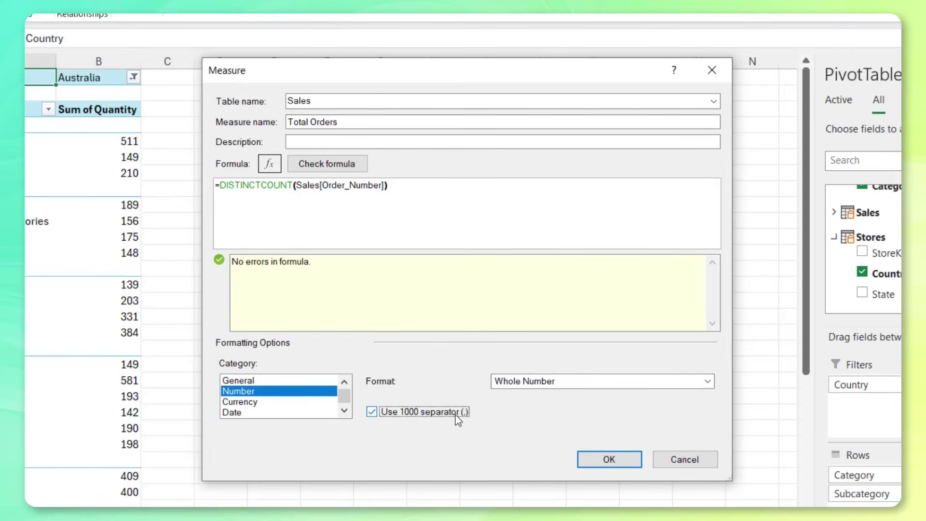
left_click(608, 459)
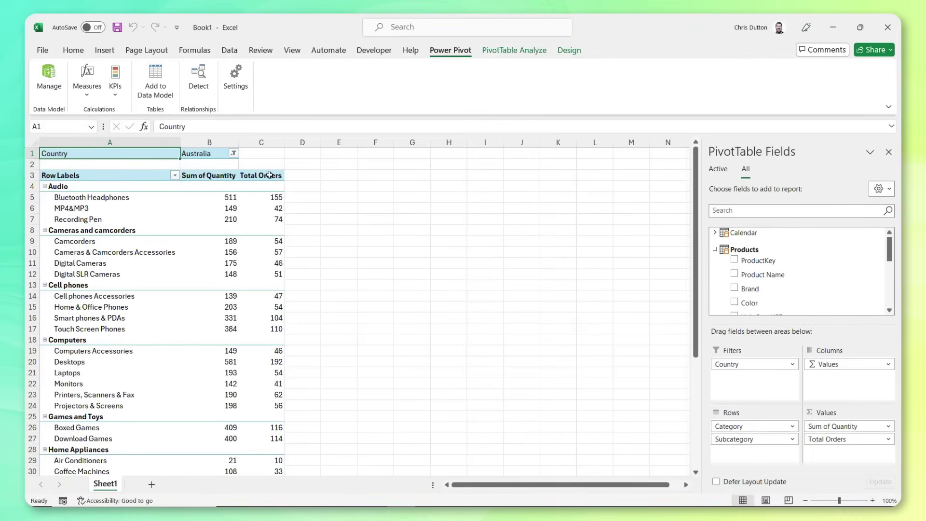
mouse_move(281, 218)
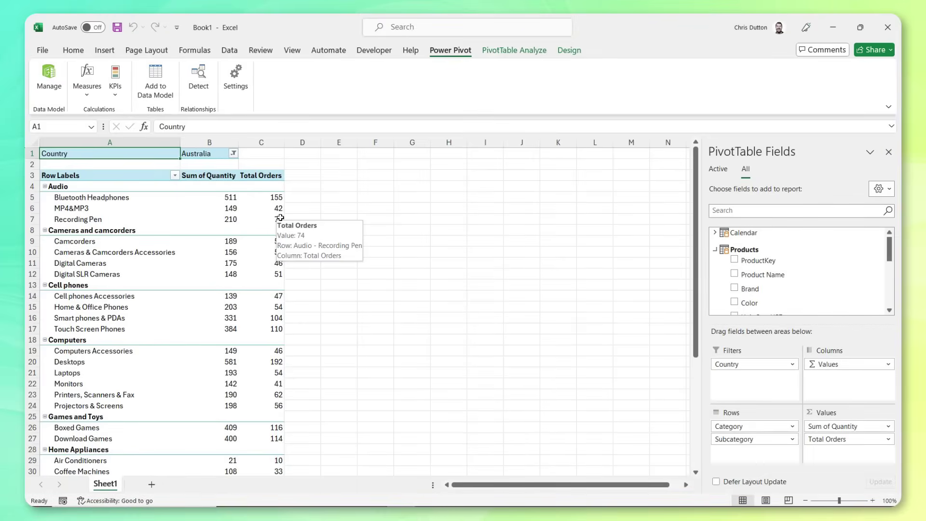
left_click_drag(837, 426, 552, 378)
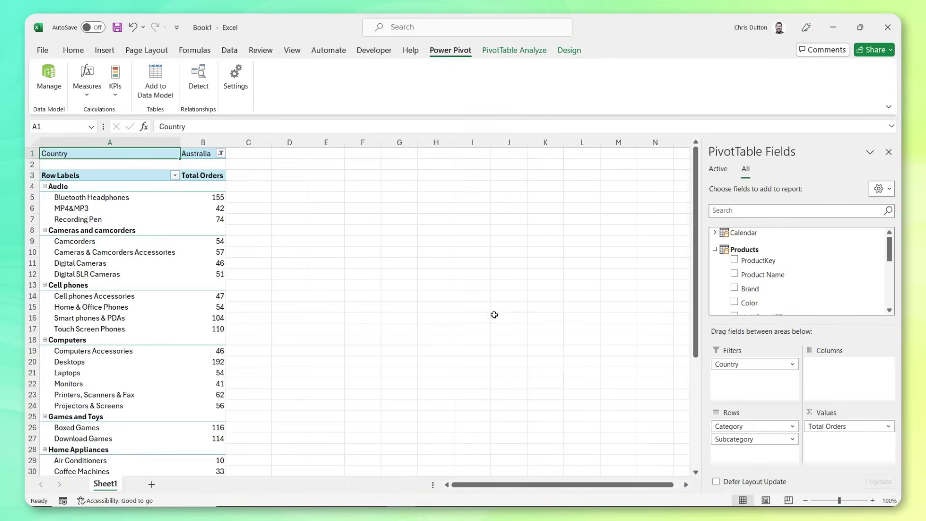
Step: Create a Total Revenue measure: =SUMX(Sales,[Quantity]*RELATED(Products[Unit Price USD]))
left_click(87, 89)
left_click(100, 113)
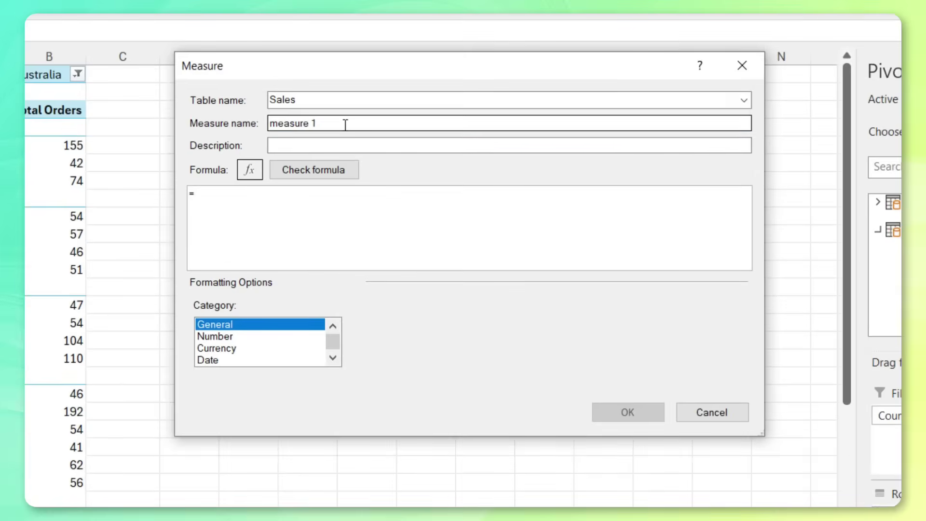
triple_click(373, 127)
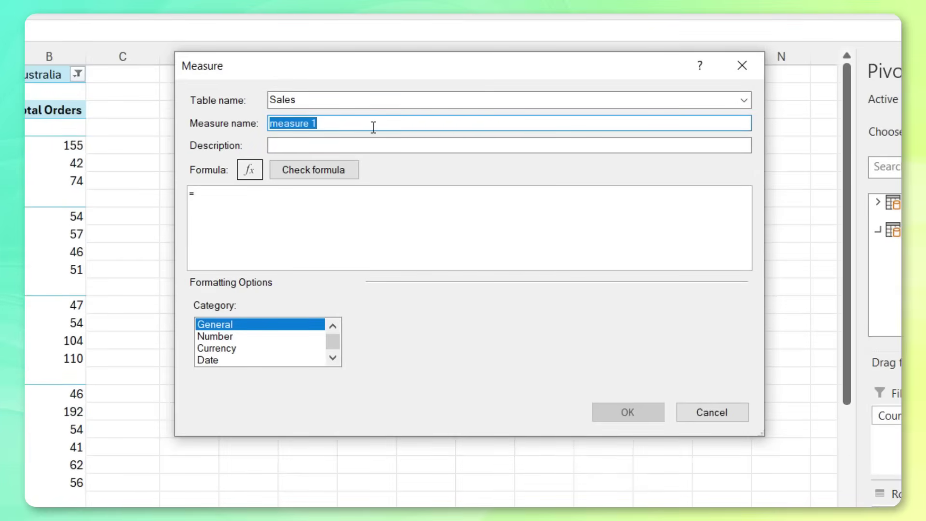
type("Total Revenue")
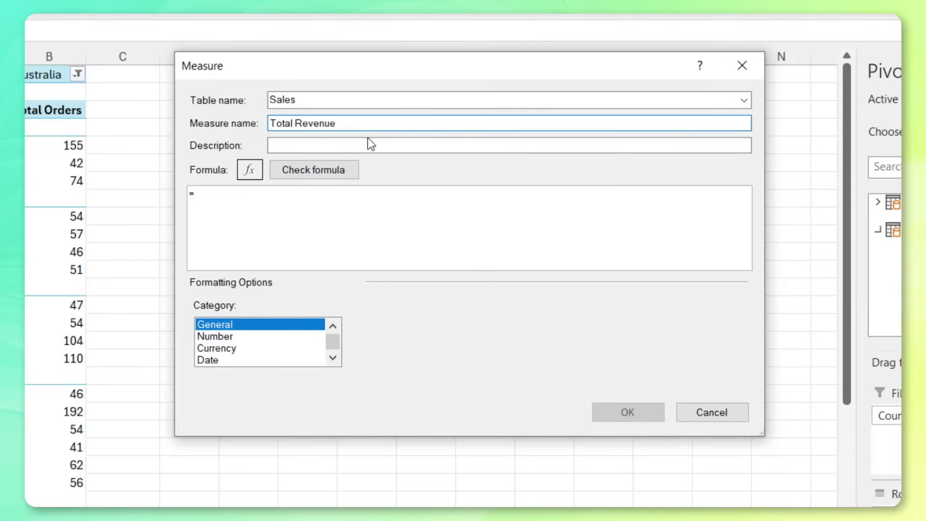
left_click(251, 198)
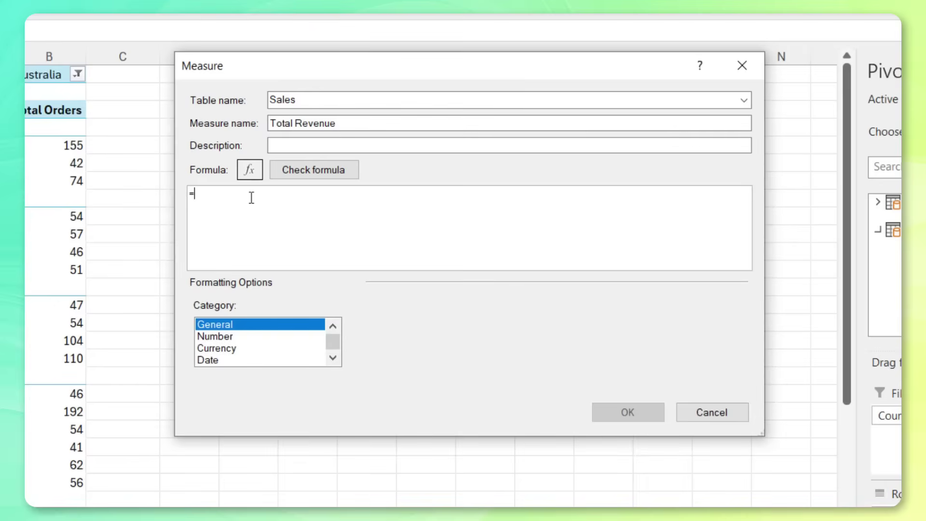
type("SUMX")
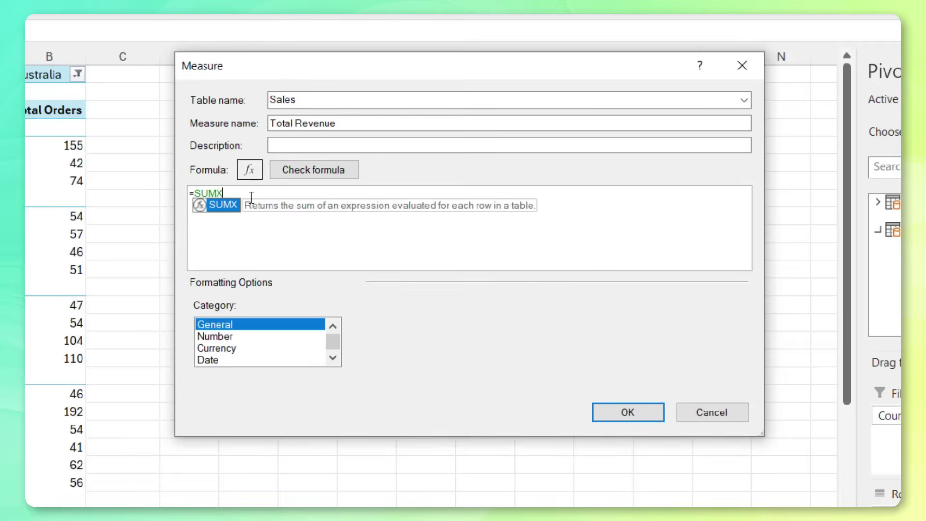
type("(sales")
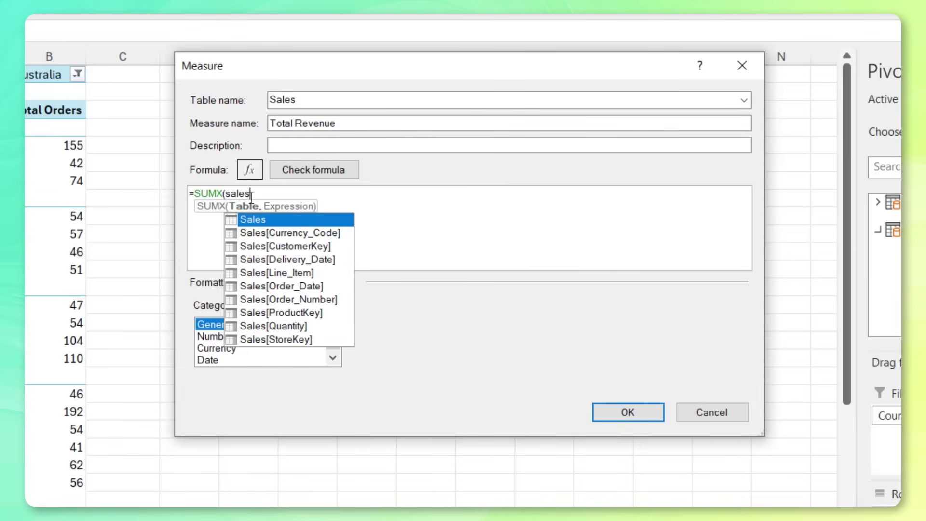
type(",")
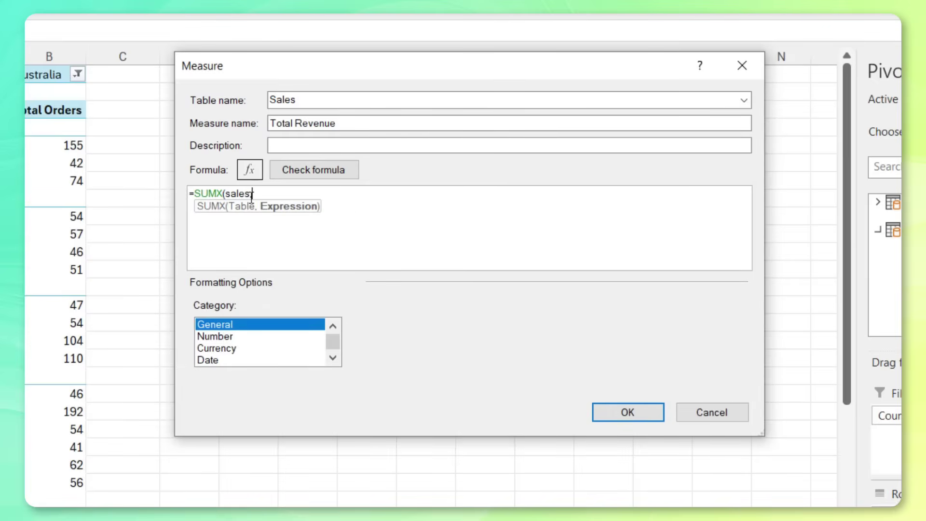
type("[Quan")
key("Tab")
type("*RELAT")
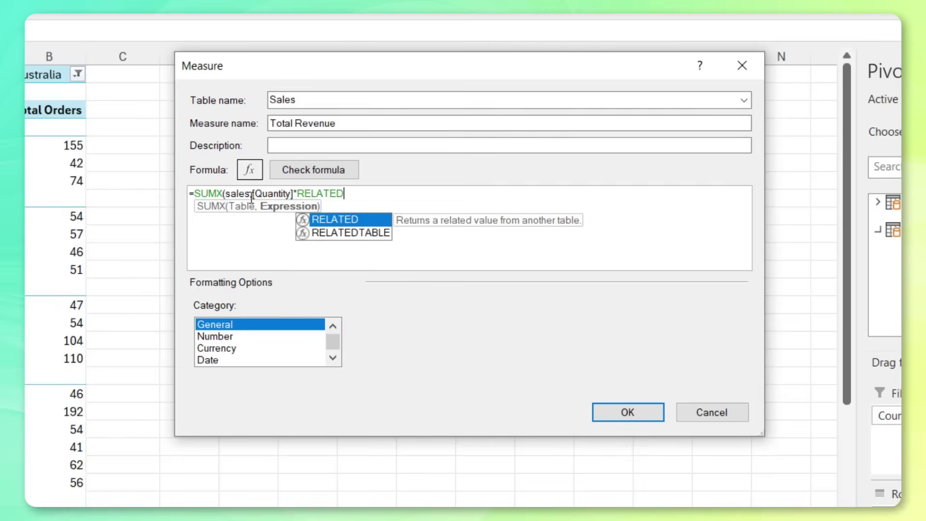
type("(unit")
key("Down")
key("Tab")
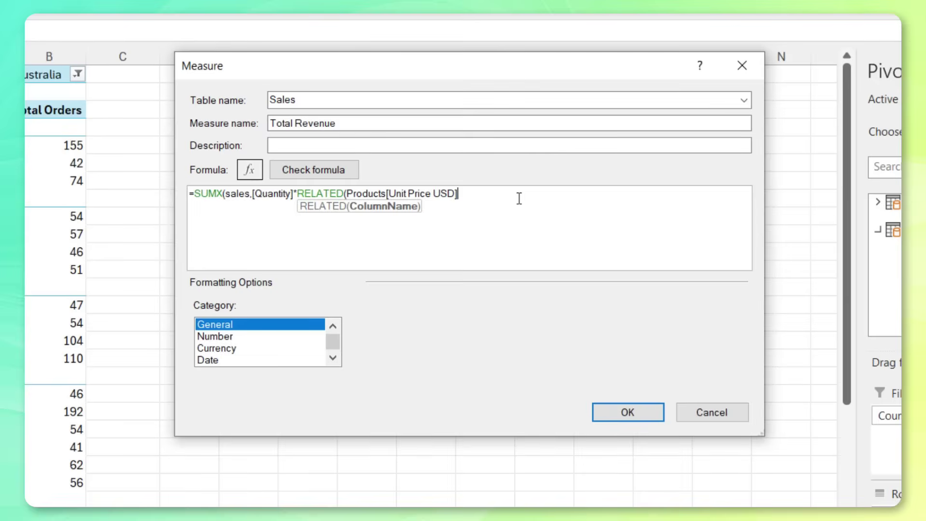
type("))")
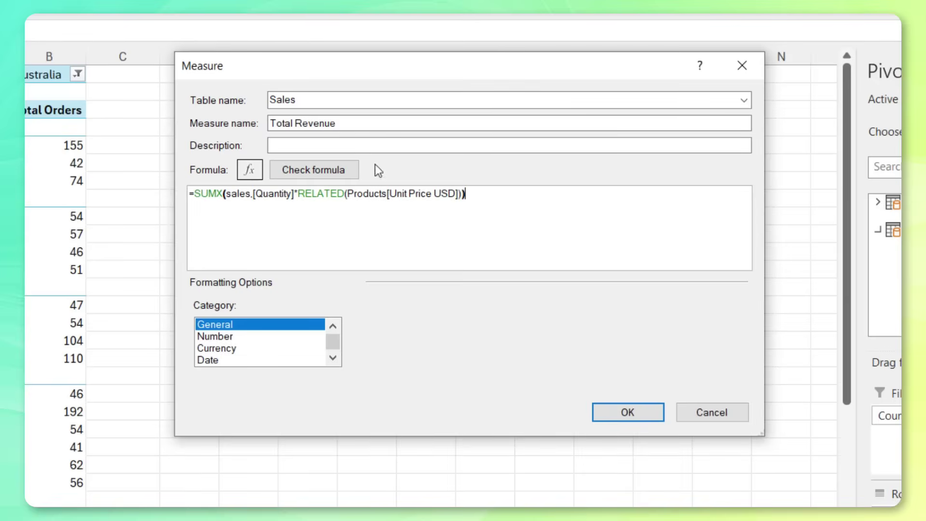
Step: Check the formula, format Total Revenue as Currency, and save the measure
left_click(345, 170)
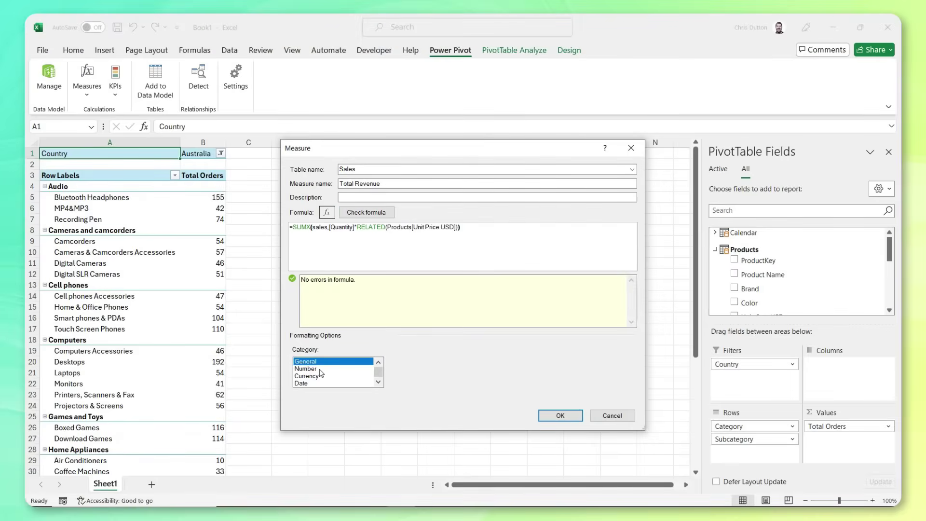
left_click(319, 375)
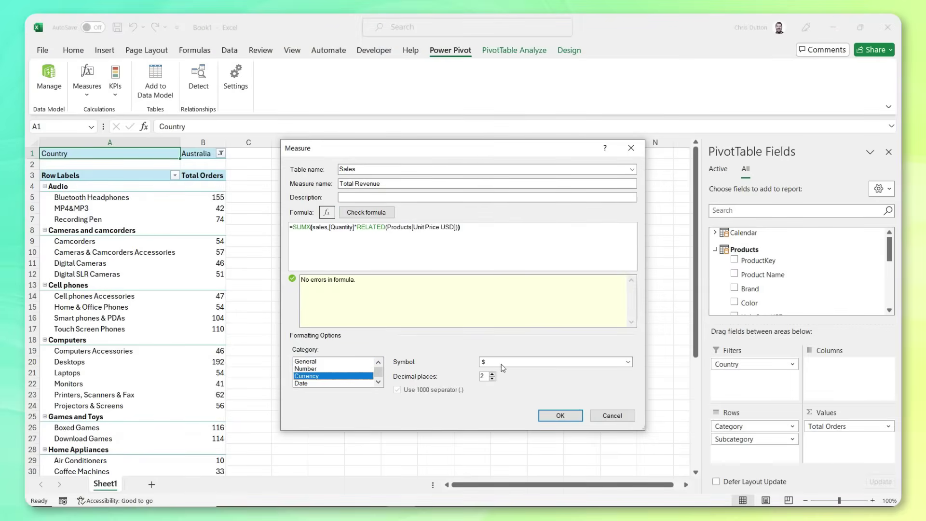
left_click(559, 416)
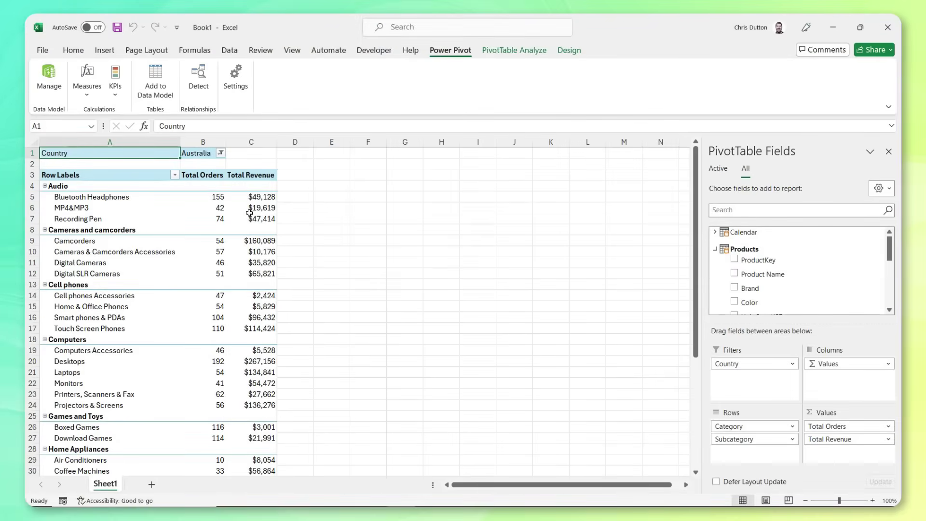
mouse_move(250, 213)
mouse_move(216, 225)
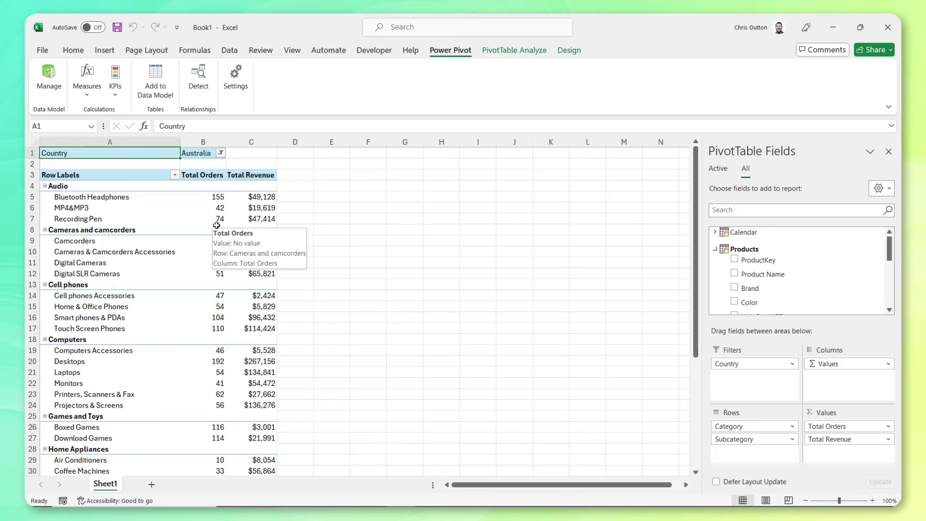
Step: Remove Category, Subcategory, Country and Total Orders, and list rows by Start of Month
left_click_drag(719, 426, 613, 408)
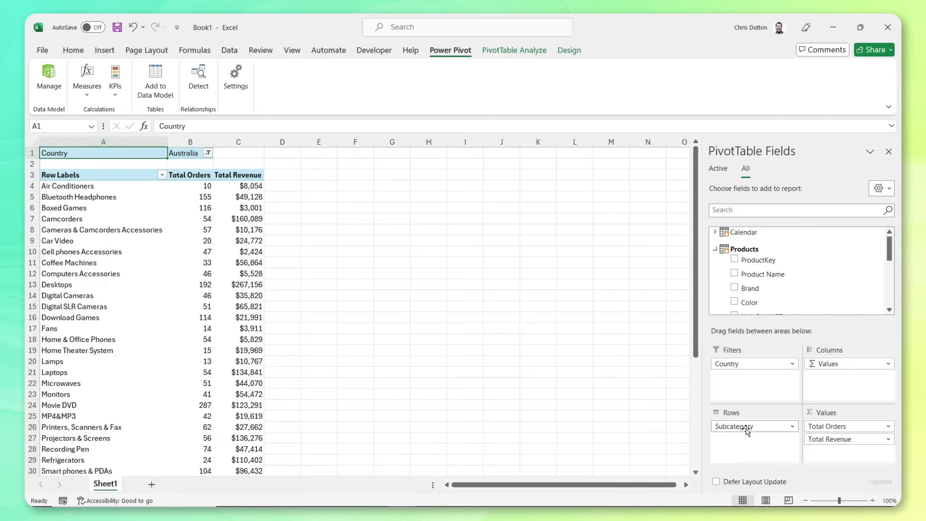
left_click_drag(747, 429, 637, 400)
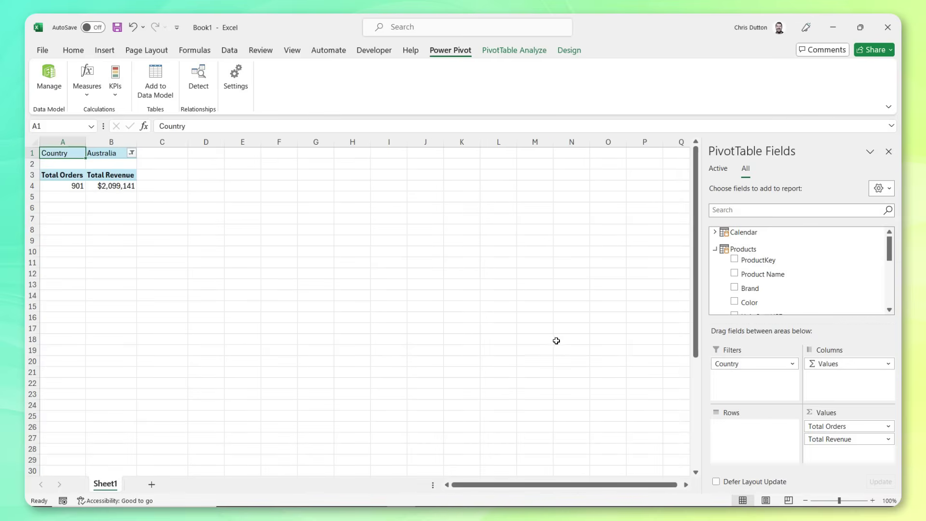
left_click_drag(555, 340, 555, 340)
left_click(738, 211)
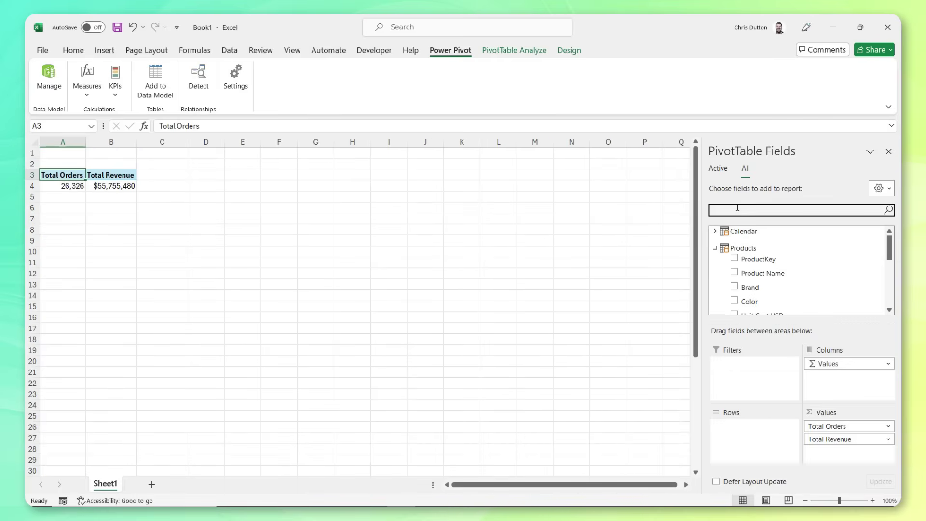
type("month")
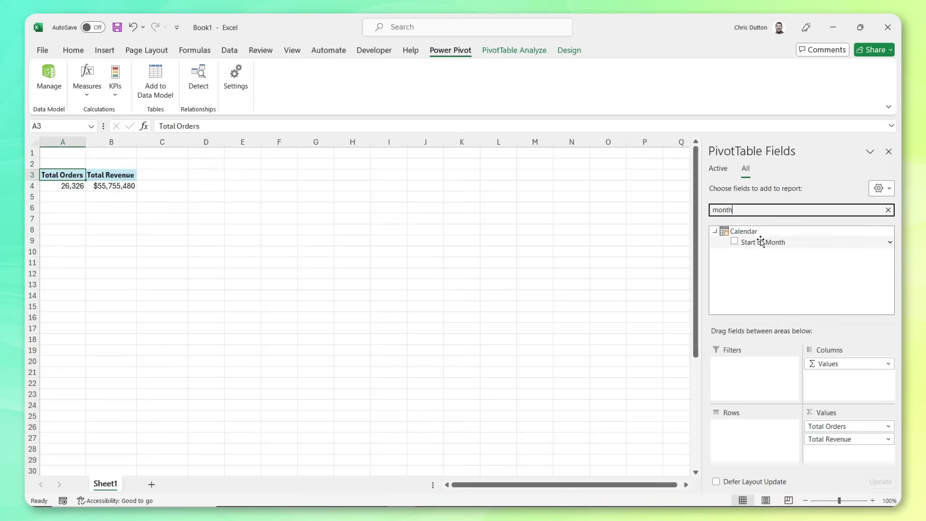
left_click_drag(760, 243, 743, 421)
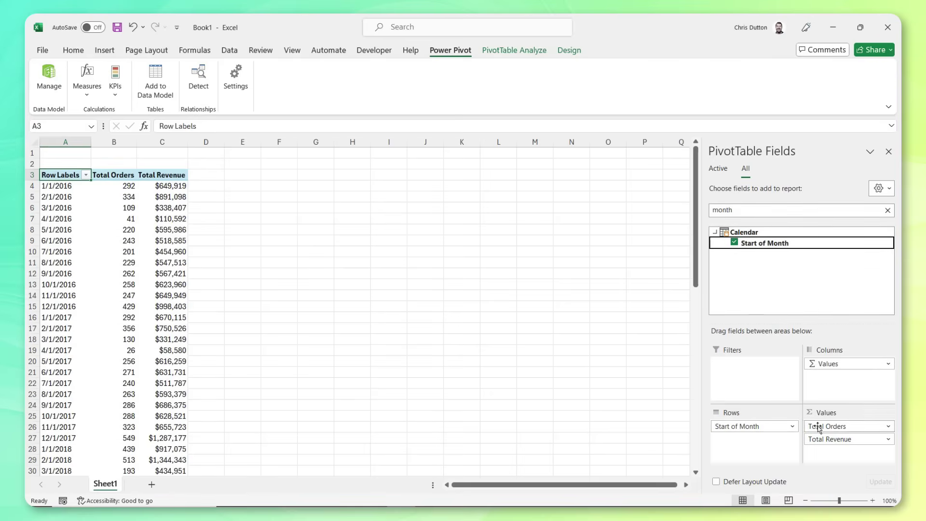
left_click_drag(820, 426, 627, 370)
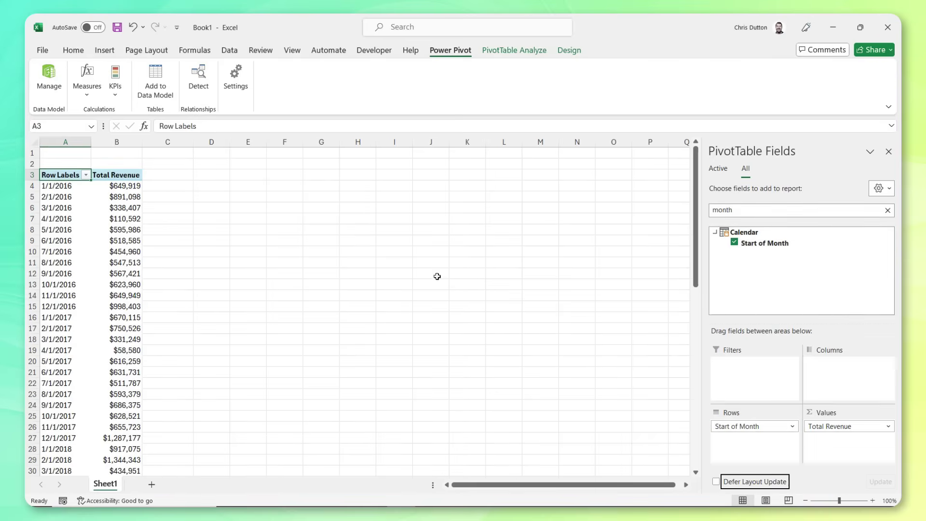
scroll(107, 189, "down", 10)
scroll(117, 198, "up", 8)
scroll(117, 199, "up", 2)
Step: Insert a PivotChart from the pivot table via PivotTable Analyze
left_click(116, 197)
left_click(511, 50)
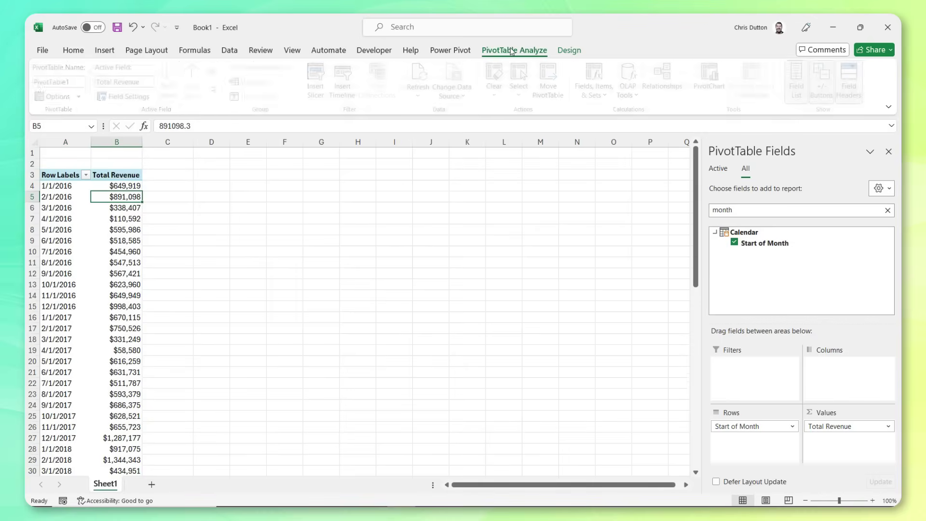
left_click(710, 77)
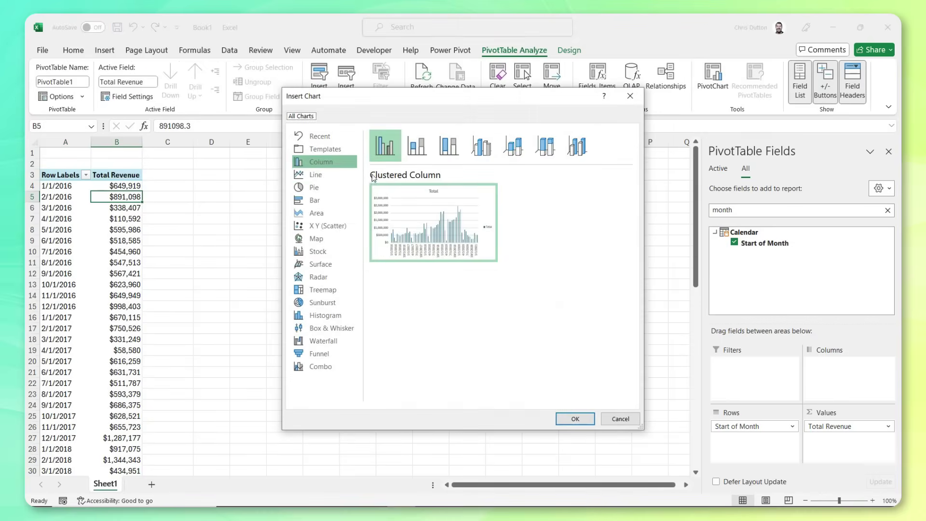
Step: Insert a line PivotChart with all field buttons hidden
left_click(316, 175)
left_click(581, 419)
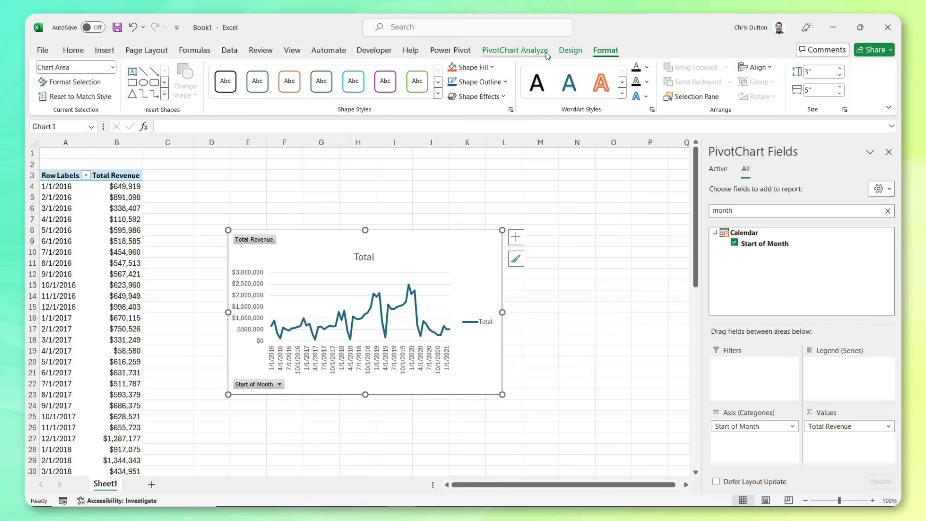
left_click(666, 96)
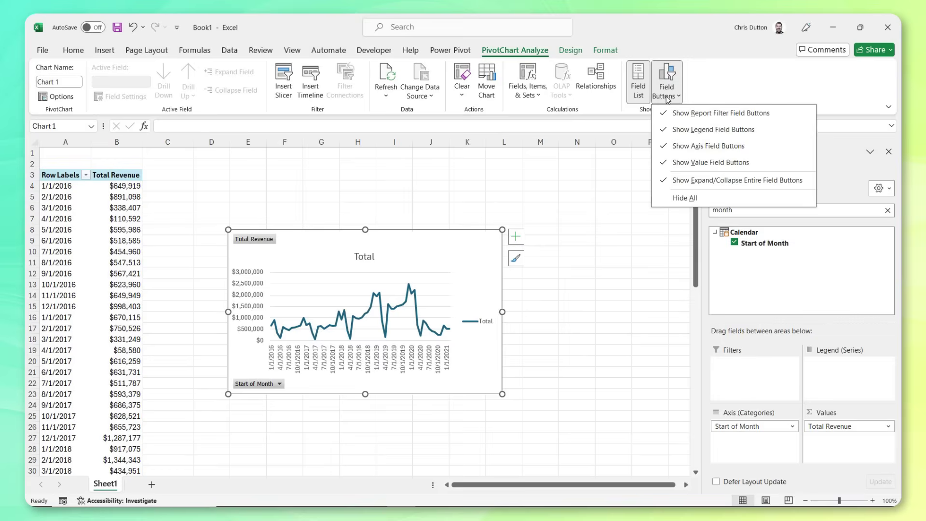
left_click(695, 198)
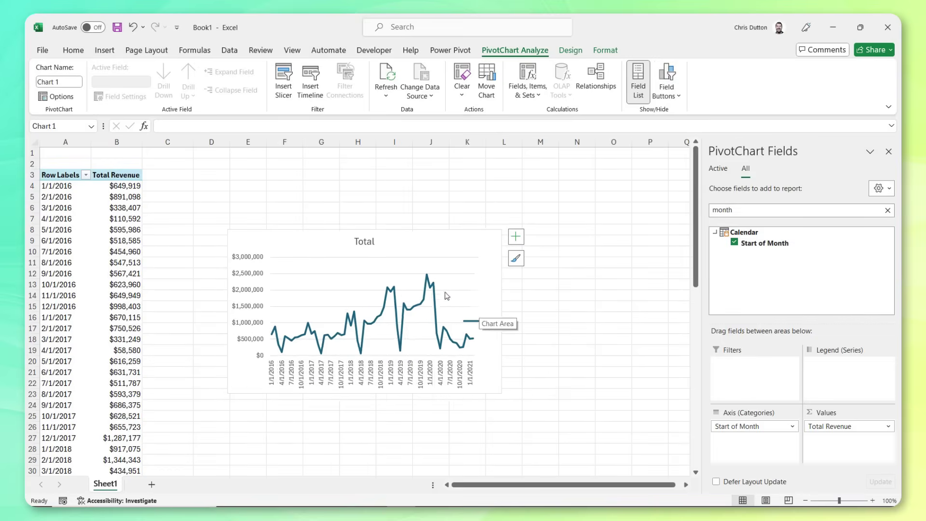
Step: Retitle the line chart 'Monthly Revenue'
left_click(389, 254)
double_click(364, 241)
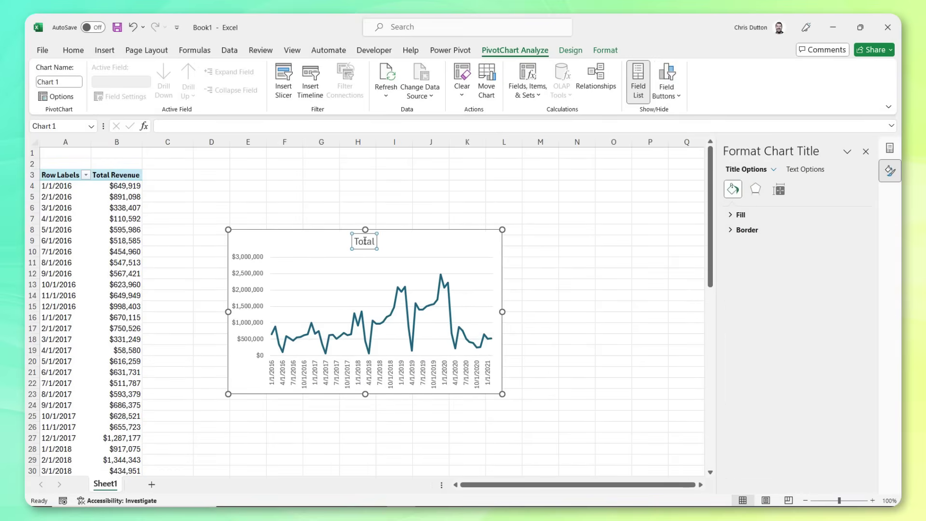
double_click(364, 241)
type("Monthly Reven")
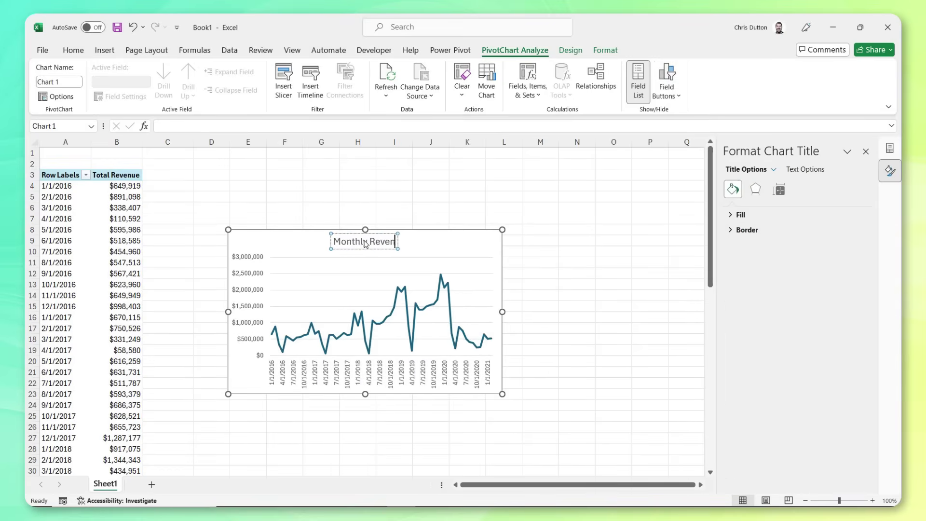
type("ue")
Step: Widen the Monthly Revenue chart and move it up beside the pivot data
left_click_drag(502, 311, 593, 312)
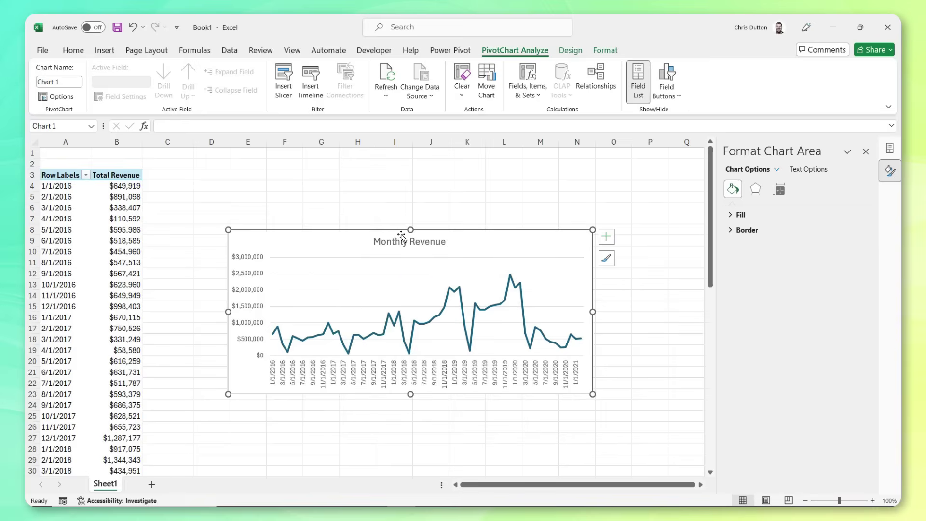
left_click(400, 235)
left_click_drag(470, 233, 523, 181)
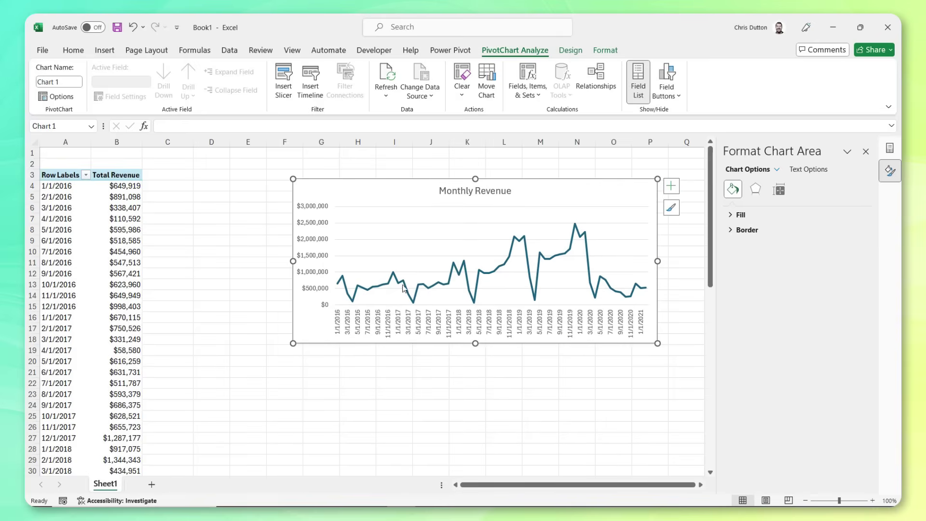
Step: Create a new PivotTable from the data model at cell D3
left_click(205, 175)
left_click(105, 50)
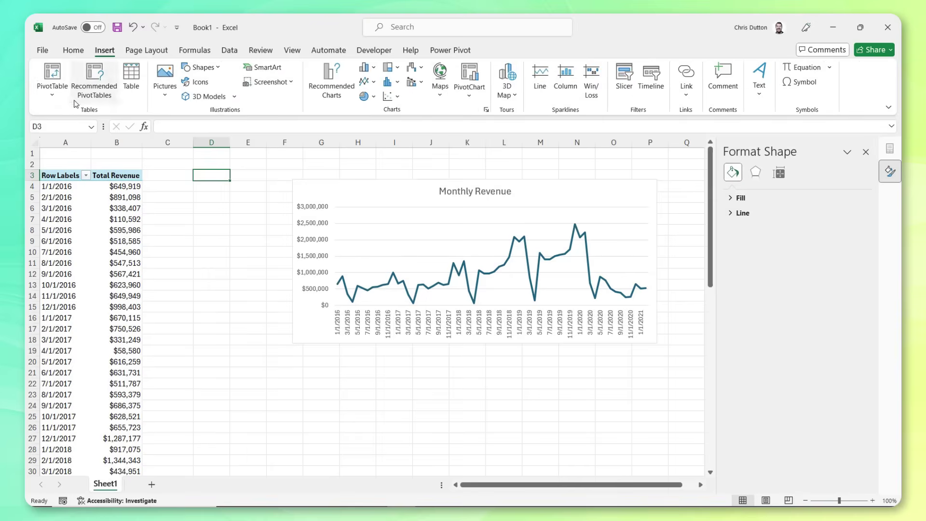
left_click(52, 94)
left_click(81, 143)
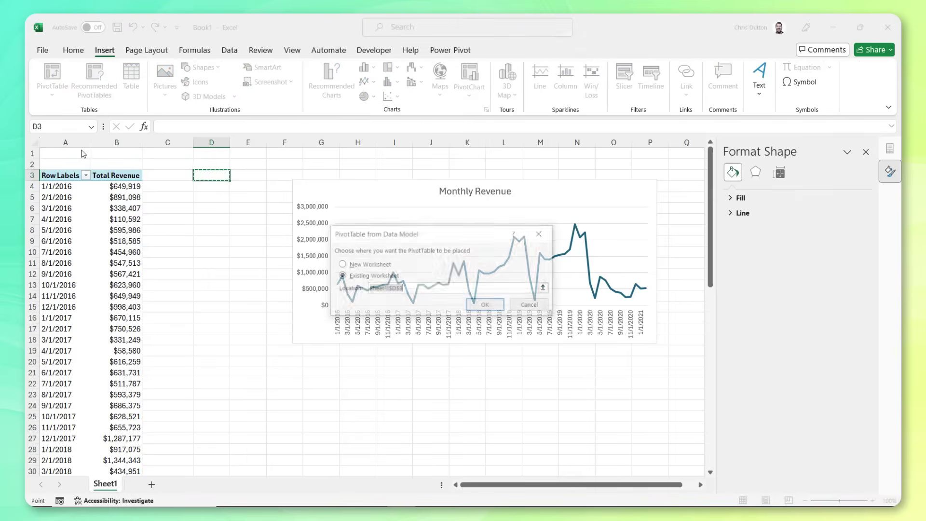
left_click(486, 306)
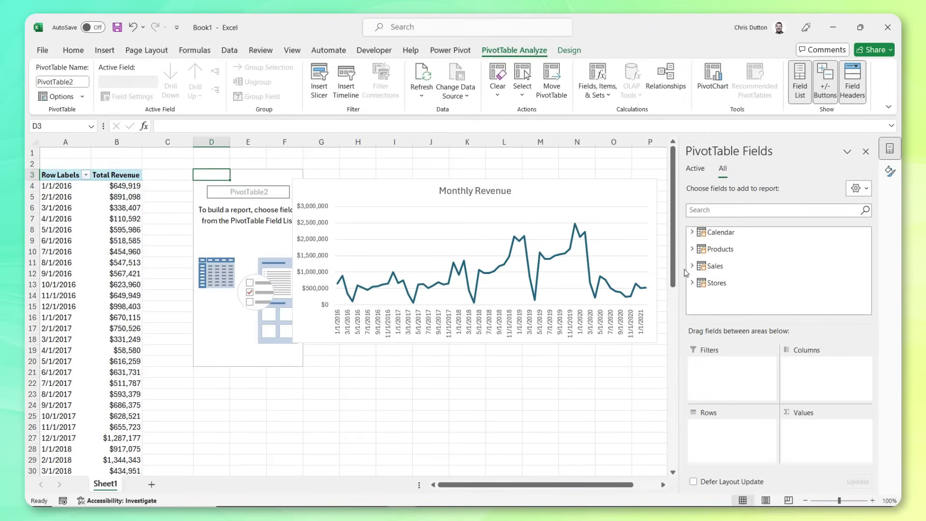
Step: Add Total Orders to Values and Category to Rows of the new pivot
left_click(692, 265)
scroll(768, 288, "down", 2)
left_click_drag(767, 288, 822, 432)
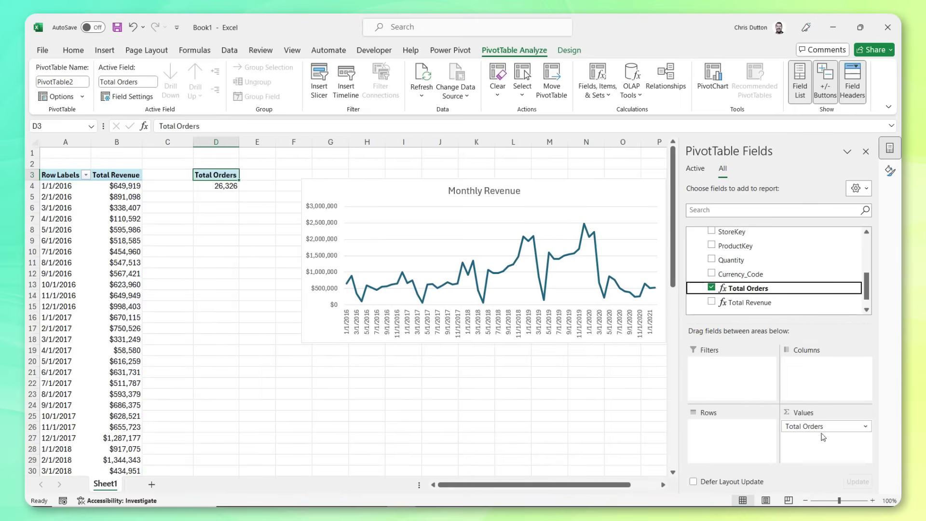
left_click(771, 210)
type("cat")
left_click_drag(732, 285, 732, 432)
Step: Sort the categories descending by Total Orders
left_click(295, 175)
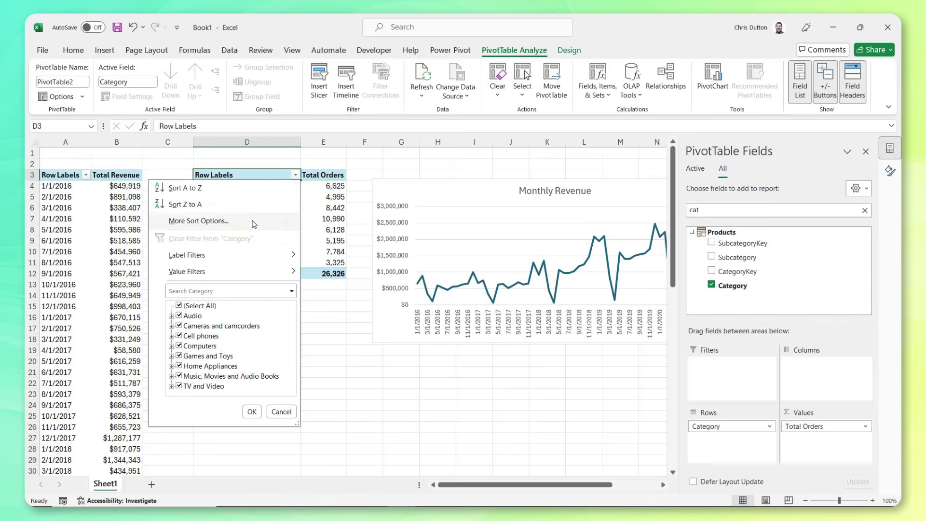
left_click(222, 222)
left_click(388, 242)
left_click(521, 255)
left_click(396, 271)
left_click(429, 338)
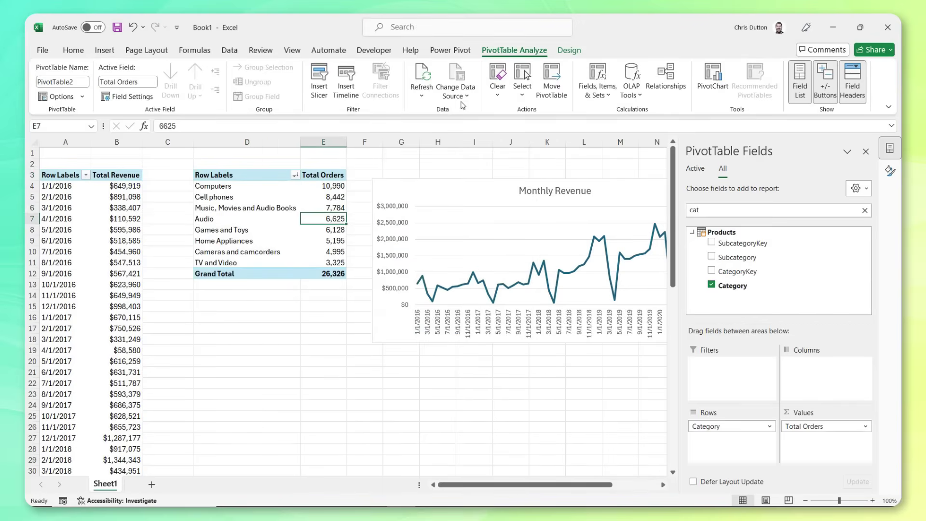
Step: Insert a bar PivotChart from the second pivot and place it below Monthly Revenue
left_click(715, 81)
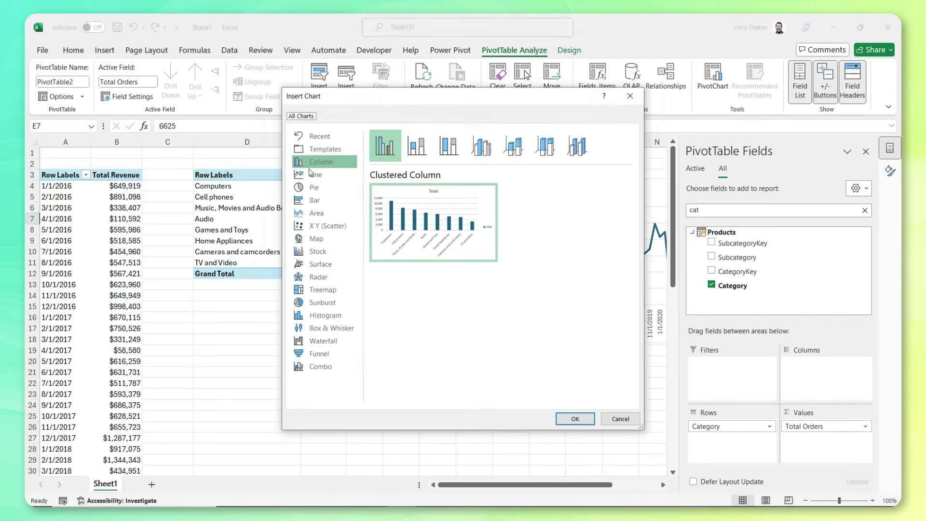
left_click(314, 200)
left_click(573, 418)
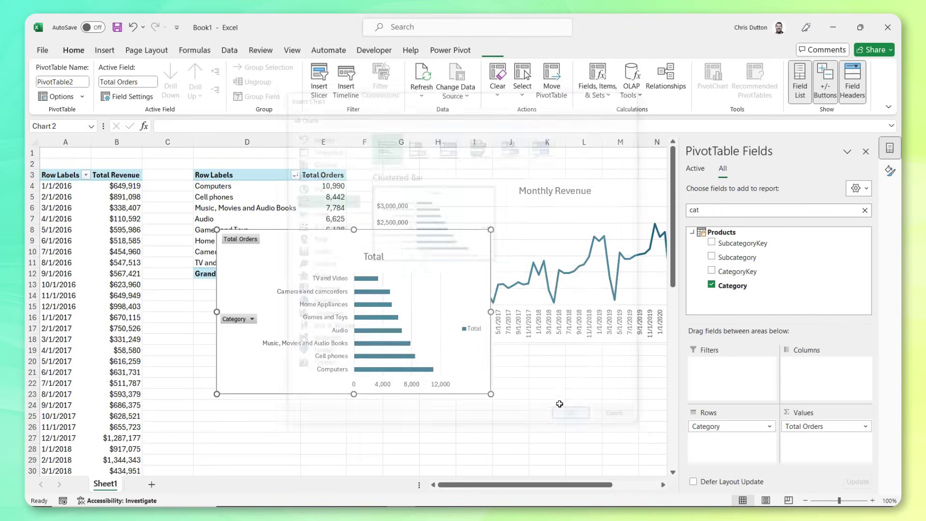
left_click_drag(318, 223, 477, 344)
scroll(476, 344, "down", 4)
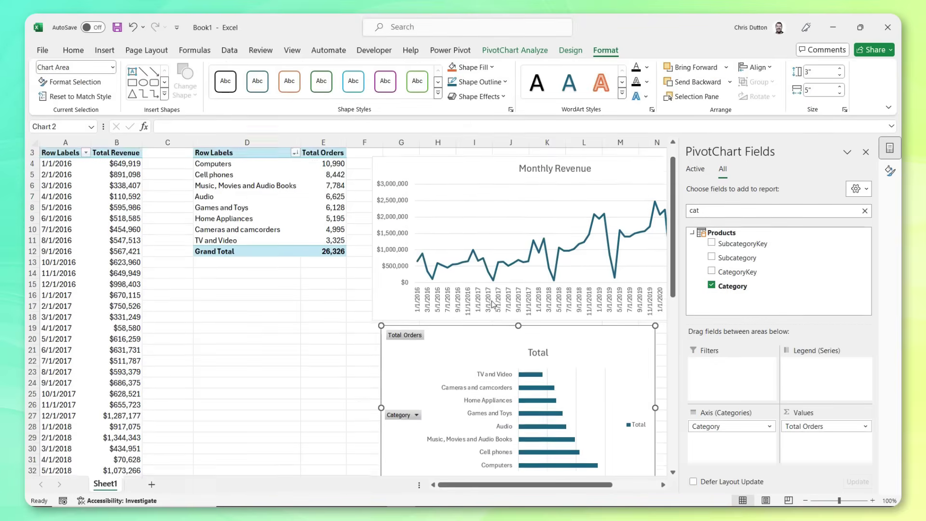
left_click_drag(439, 226, 544, 235)
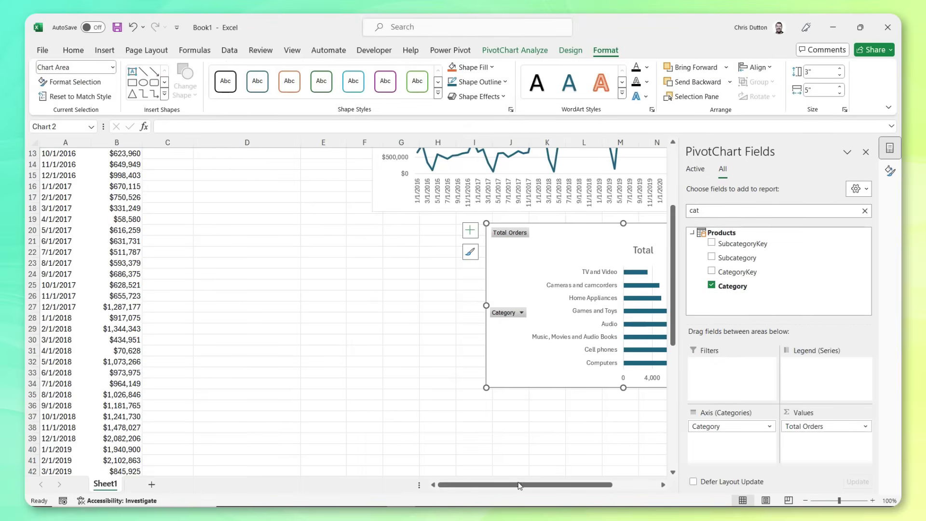
left_click_drag(526, 485, 566, 485)
left_click_drag(394, 243, 398, 242)
Step: Hide all field buttons on the bar chart and delete its legend
left_click(669, 88)
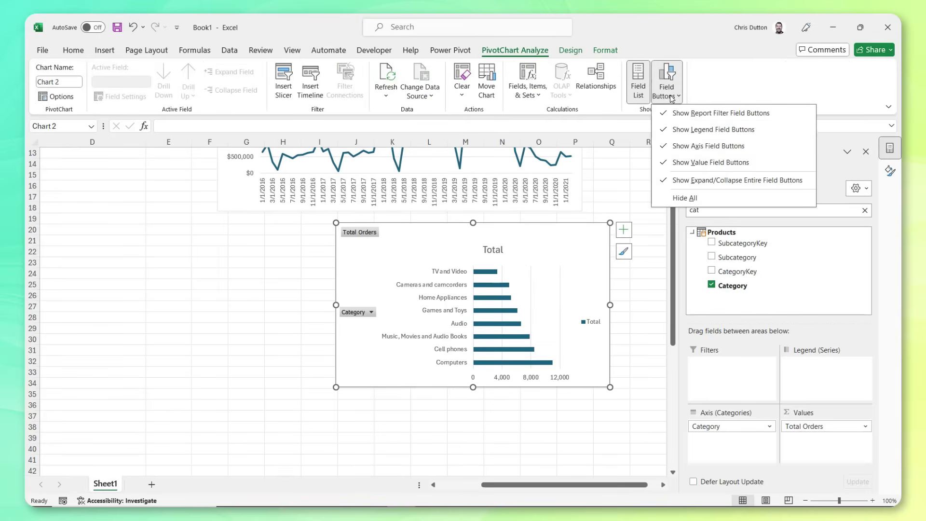
left_click(675, 198)
left_click(594, 310)
key("Delete")
Step: Retitle the bar chart 'Orders by Category'
left_click(477, 235)
double_click(476, 235)
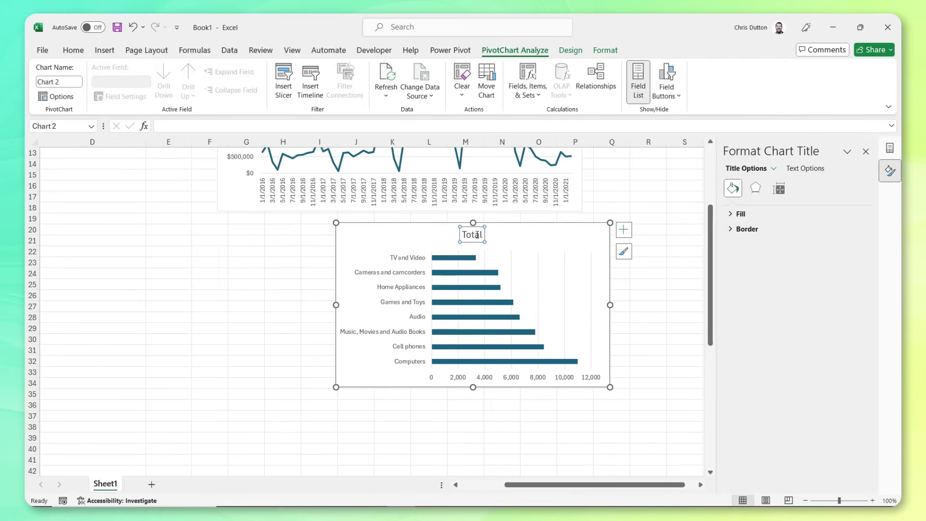
double_click(477, 236)
type("Orders by Category")
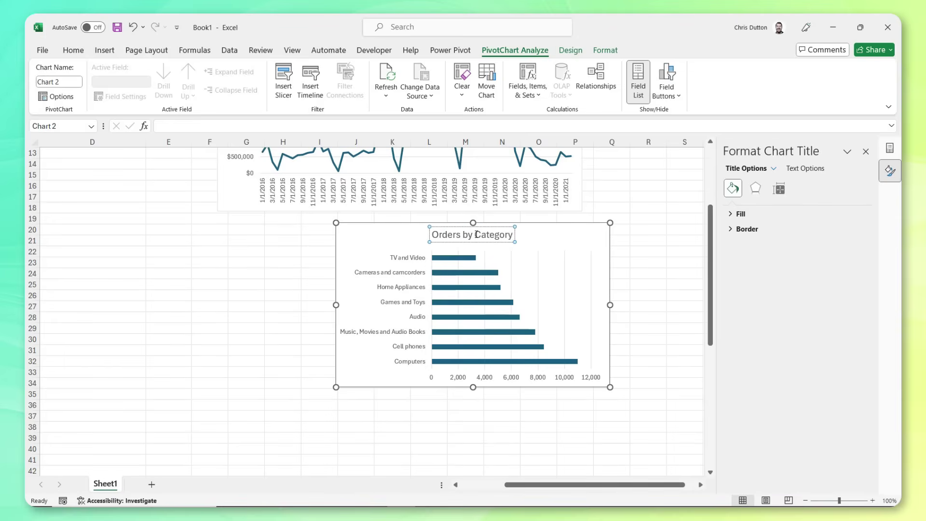
Step: Reverse the category axis order so Computers is first, and delete the value axis
right_click(396, 261)
key("Escape")
right_click(393, 273)
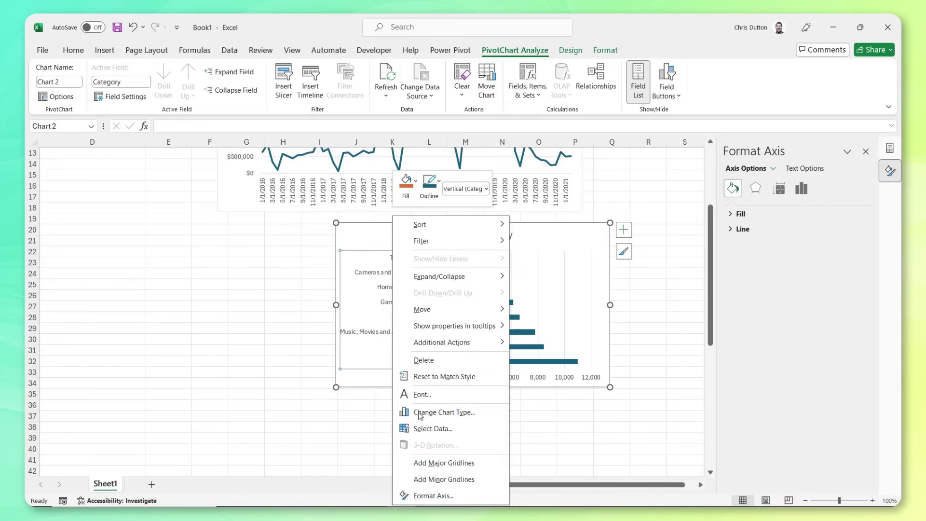
left_click(421, 492)
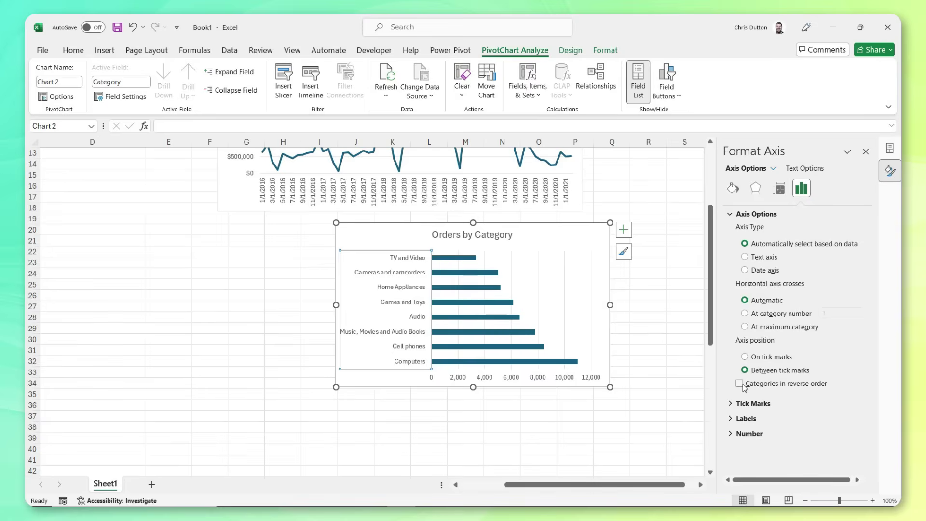
left_click(740, 384)
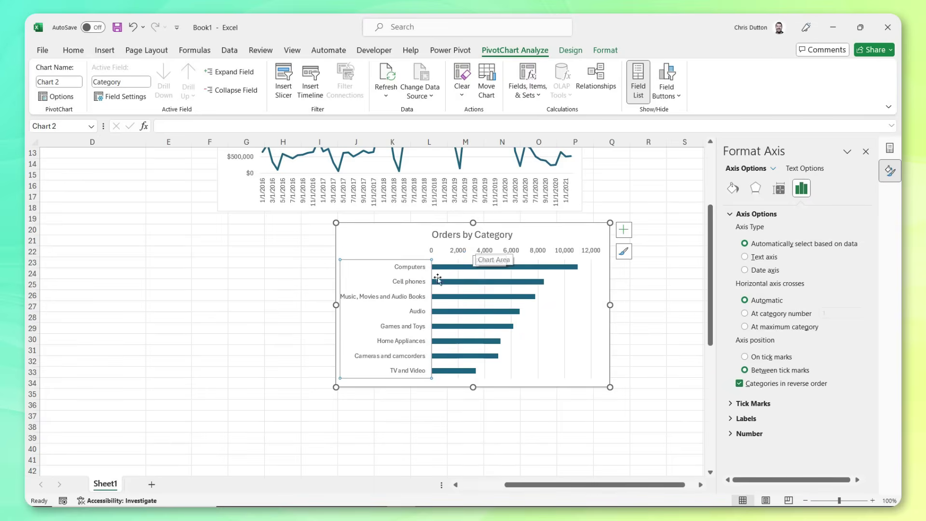
left_click(517, 251)
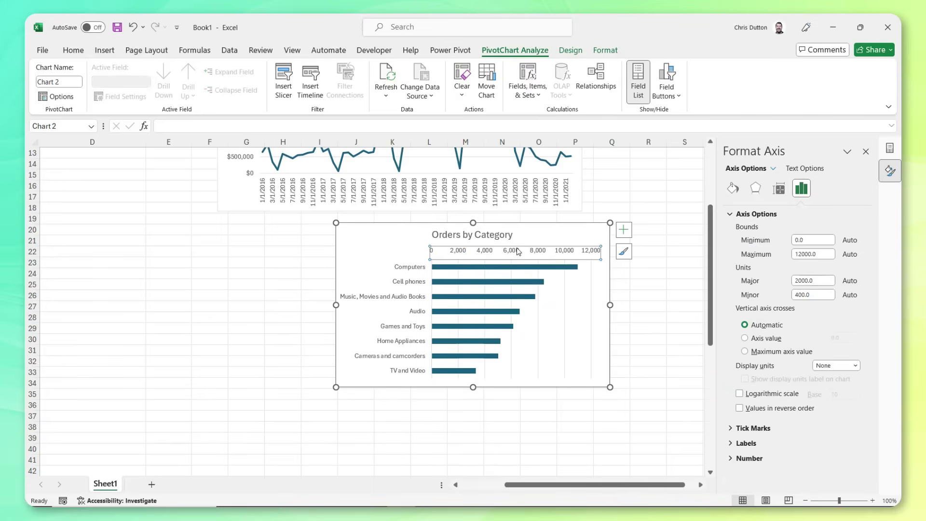
key("Delete")
Step: Add data labels showing each category's order total on the bars
right_click(498, 258)
left_click(544, 454)
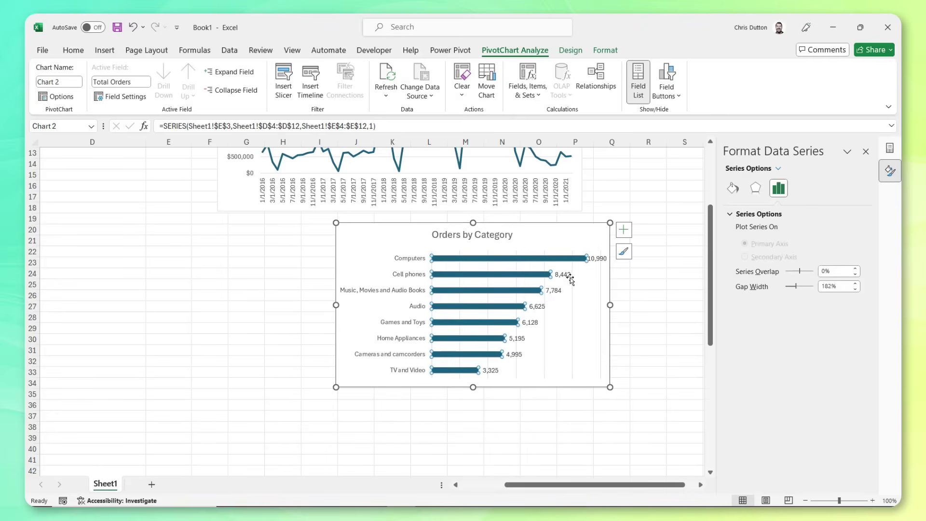
left_click(633, 294)
scroll(633, 294, "up", 3)
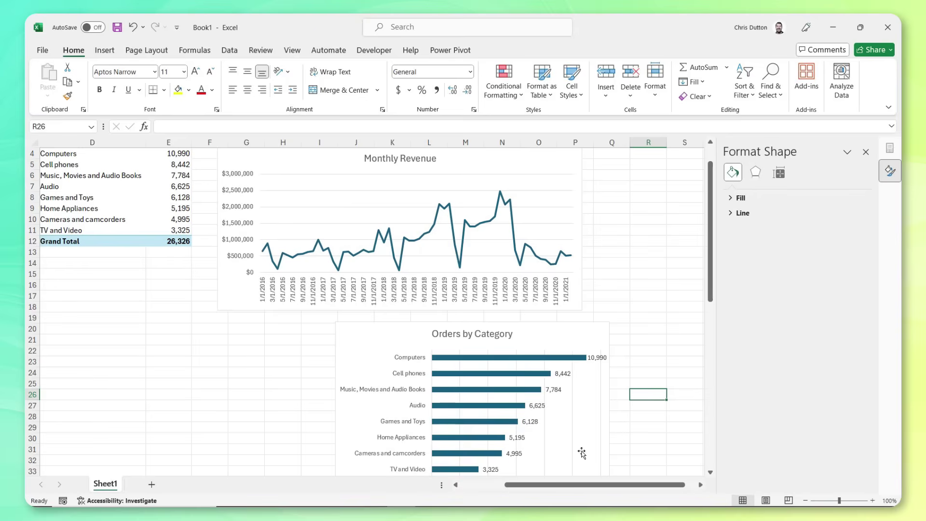
scroll(403, 440, "left", 3)
Step: Add a Country slicer and move it beside the Orders by Category chart
scroll(221, 250, "up", 1)
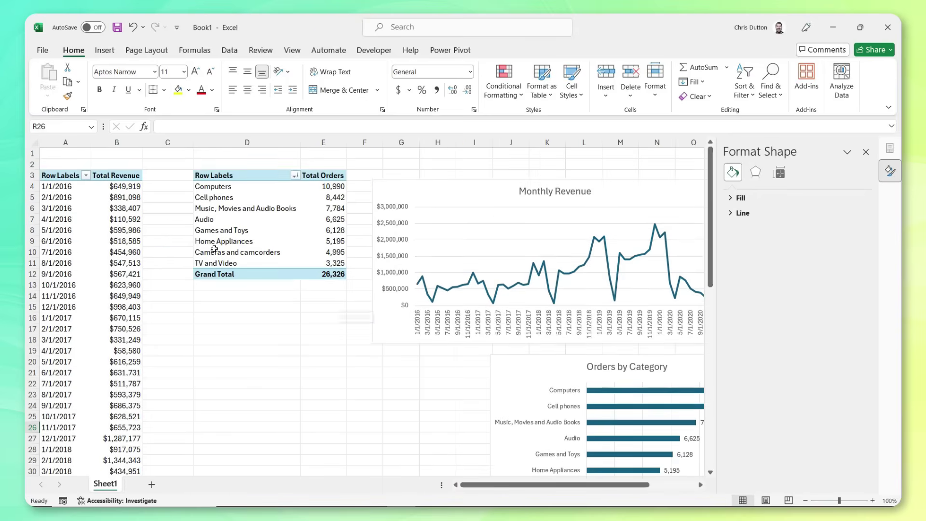
right_click(100, 206)
left_click(104, 208)
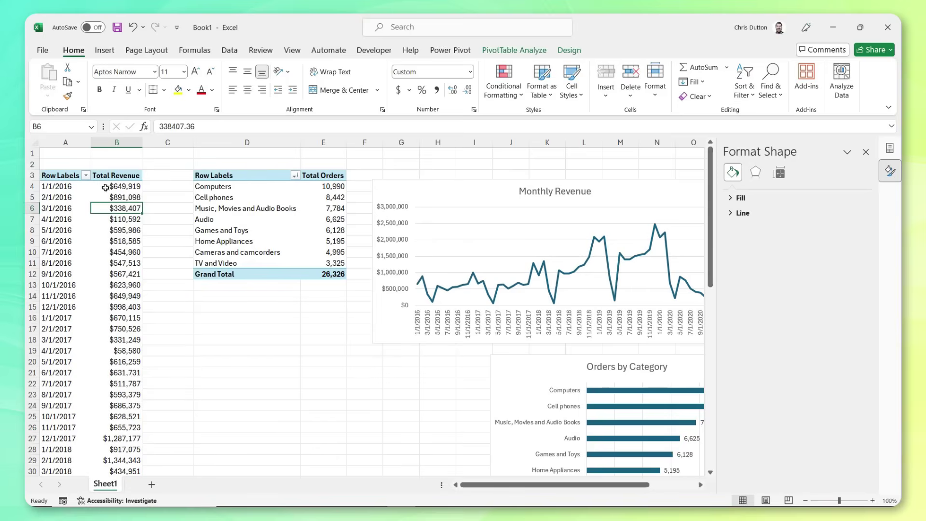
left_click(889, 148)
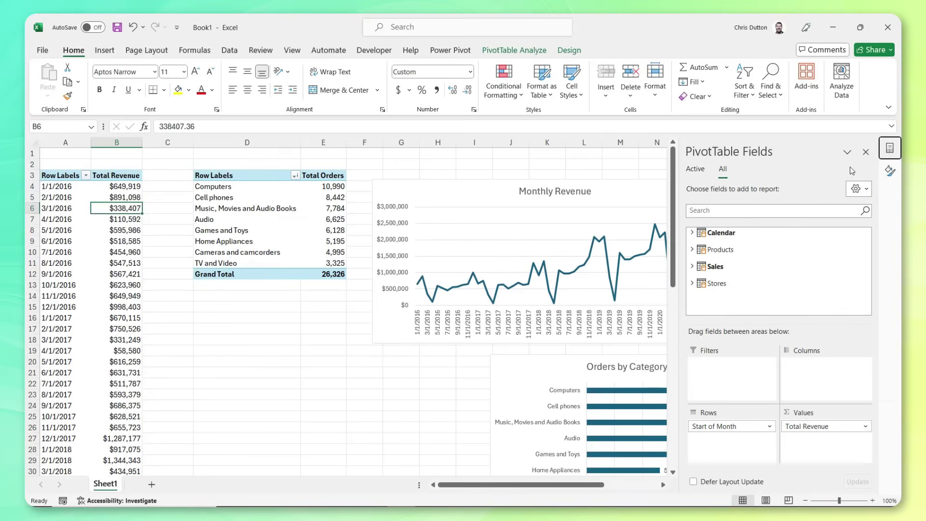
left_click(729, 208)
type("cou")
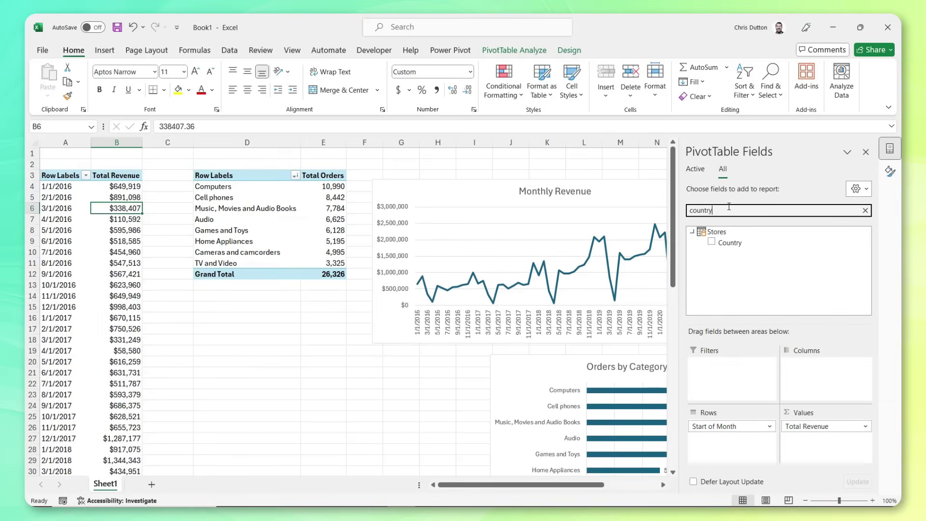
type("ntry")
right_click(741, 245)
left_click(780, 305)
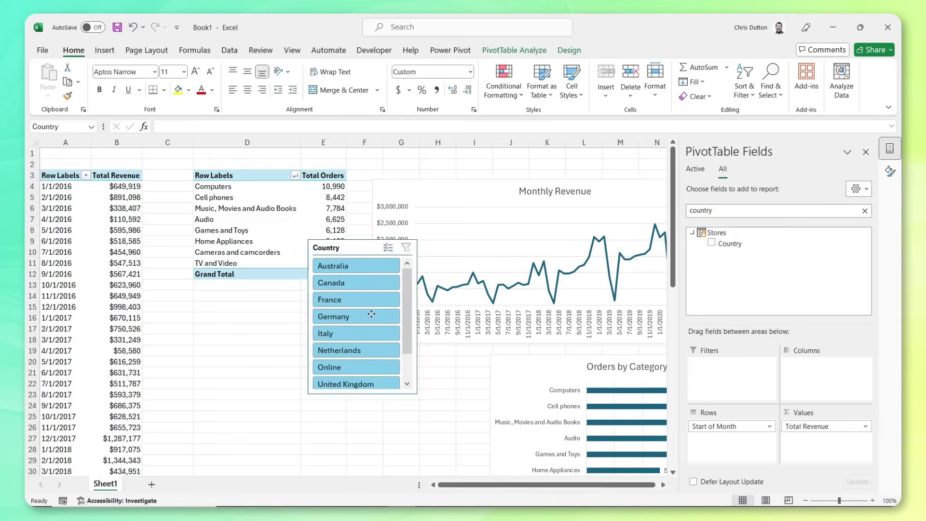
left_click_drag(322, 242, 391, 356)
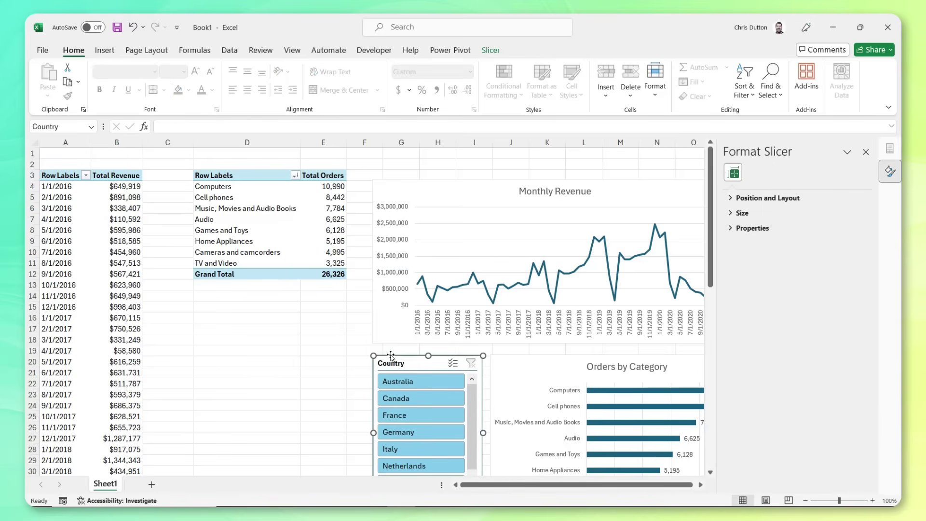
Step: Connect the Country slicer to PivotTable2 as well through Report Connections
left_click(490, 50)
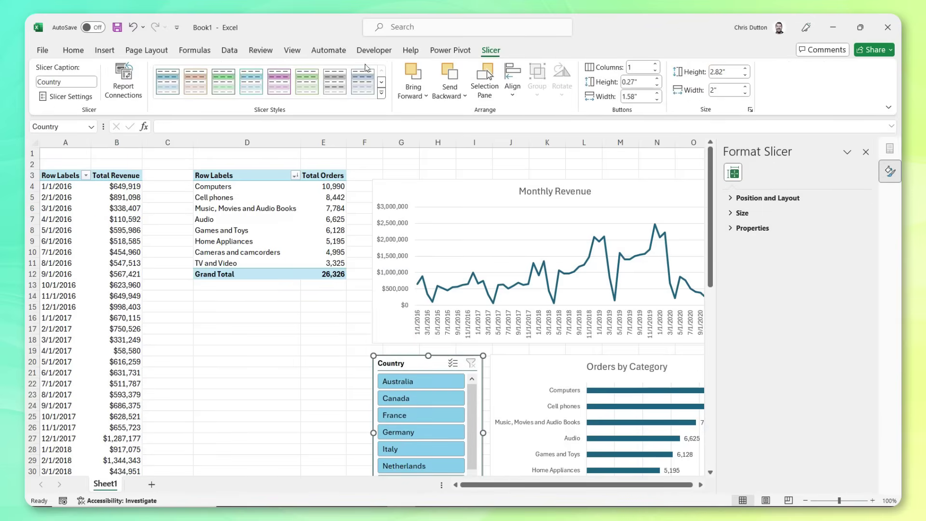
left_click(142, 86)
left_click(348, 282)
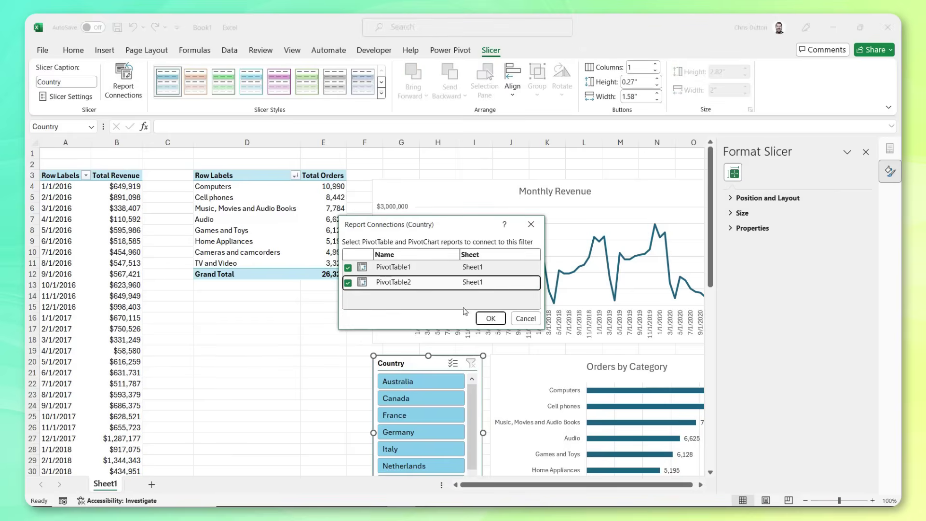
left_click(490, 318)
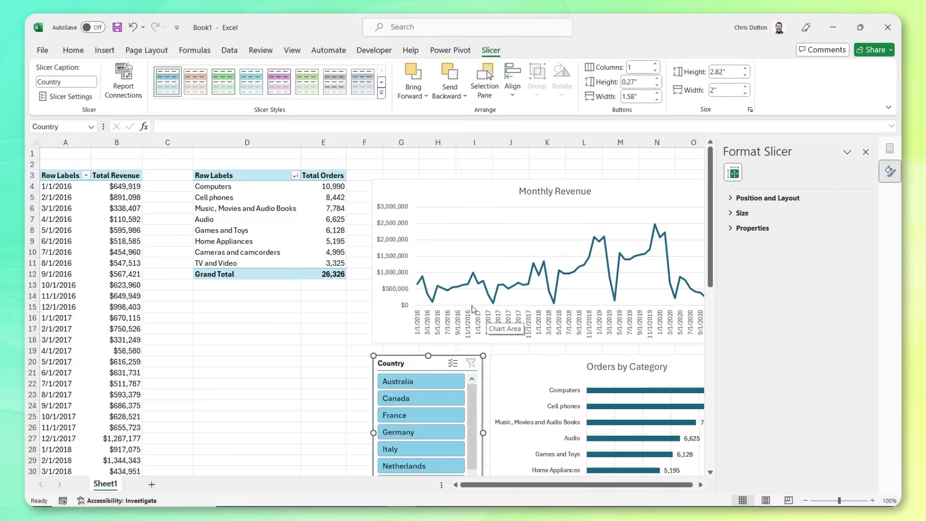
Step: Hide the raw data columns A to E and the worksheet gridlines
left_click(314, 138)
left_click(69, 141, "shift")
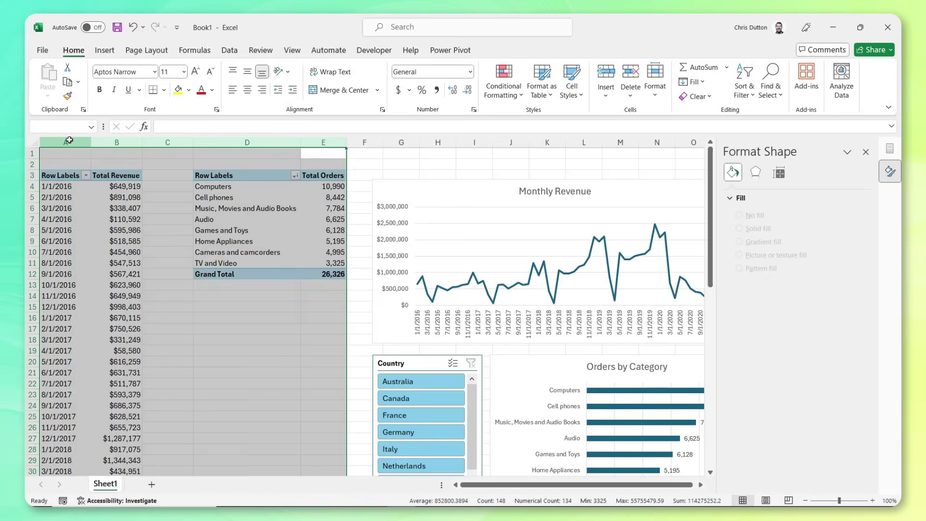
right_click(69, 141)
left_click(97, 338)
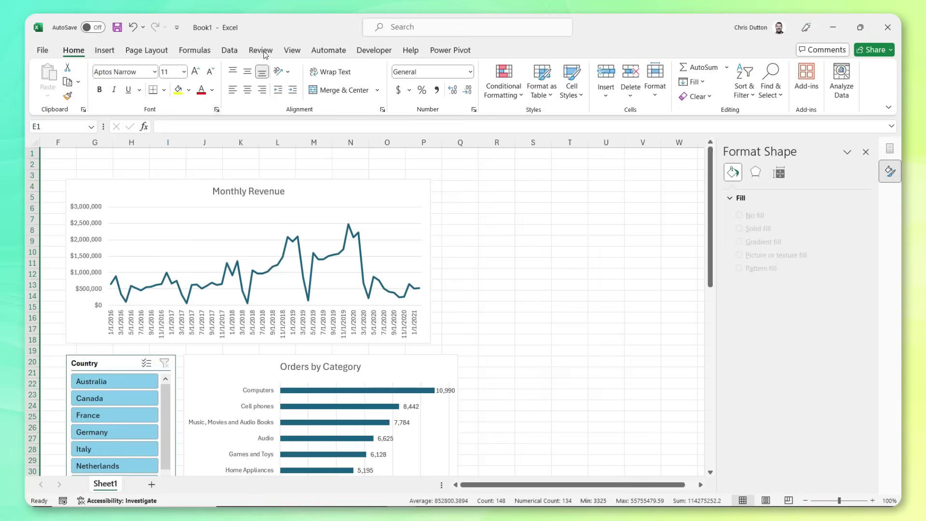
left_click(292, 50)
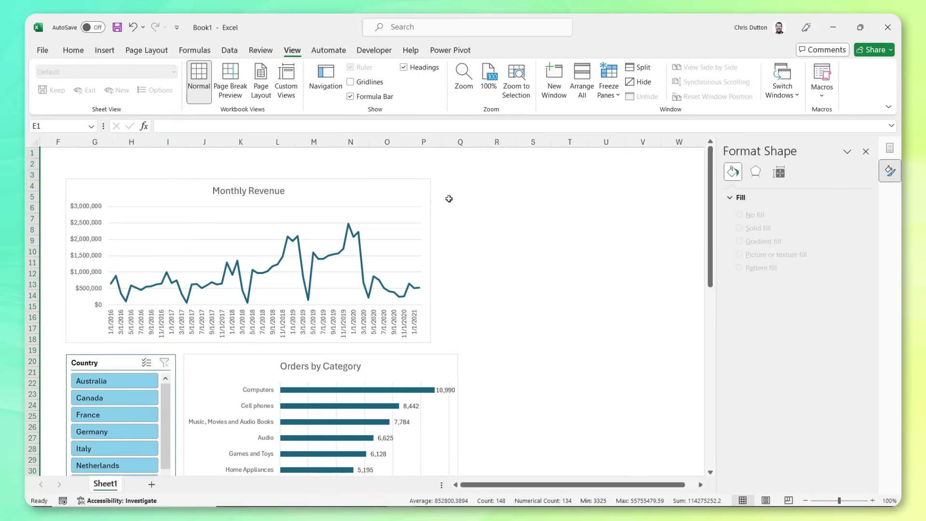
Step: Test the slicer with Canada, Germany and Italy, settle on Australia, and widen Monthly Revenue
scroll(450, 212, "down", 2)
left_click(124, 321)
scroll(124, 321, "up", 2)
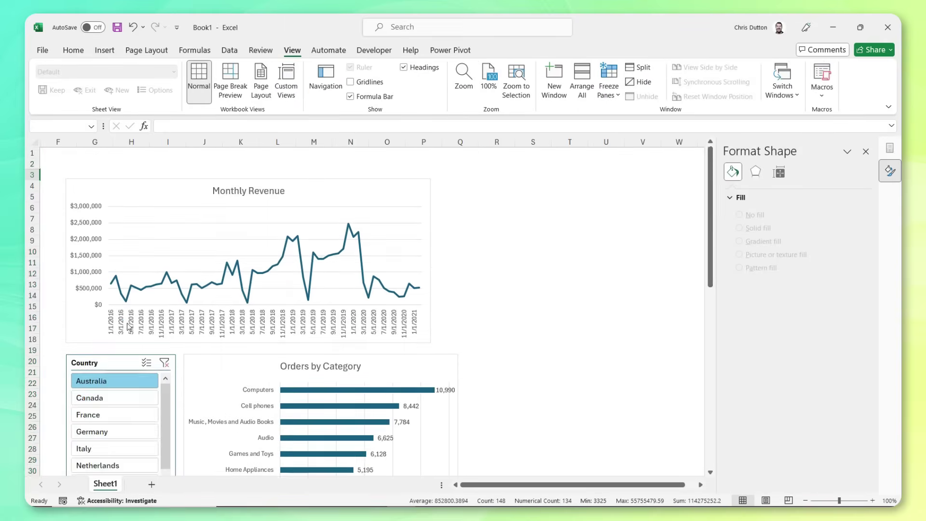
left_click(137, 401)
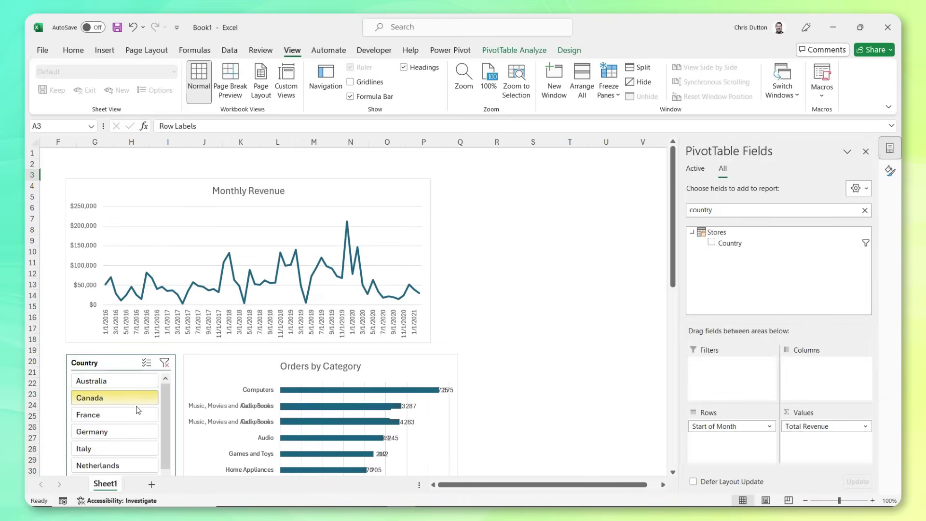
left_click(132, 432)
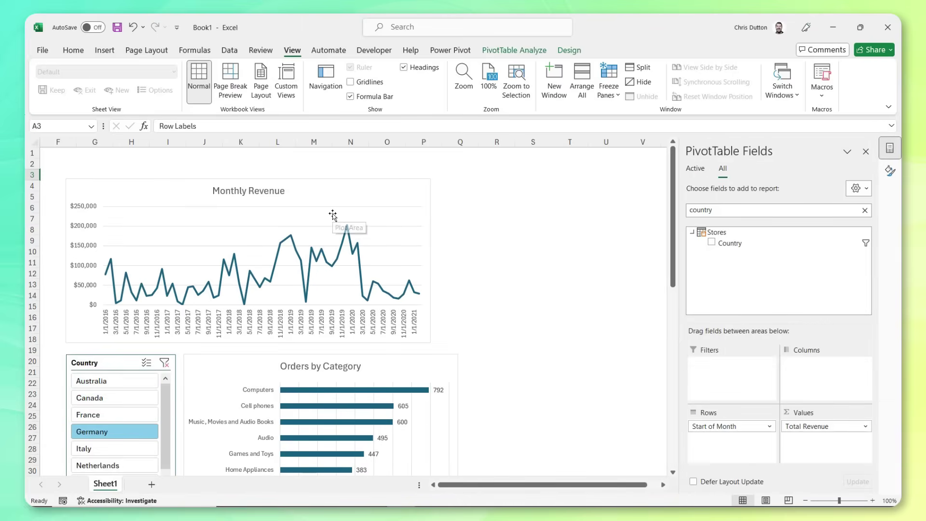
scroll(335, 214, "down", 2)
left_click(102, 383)
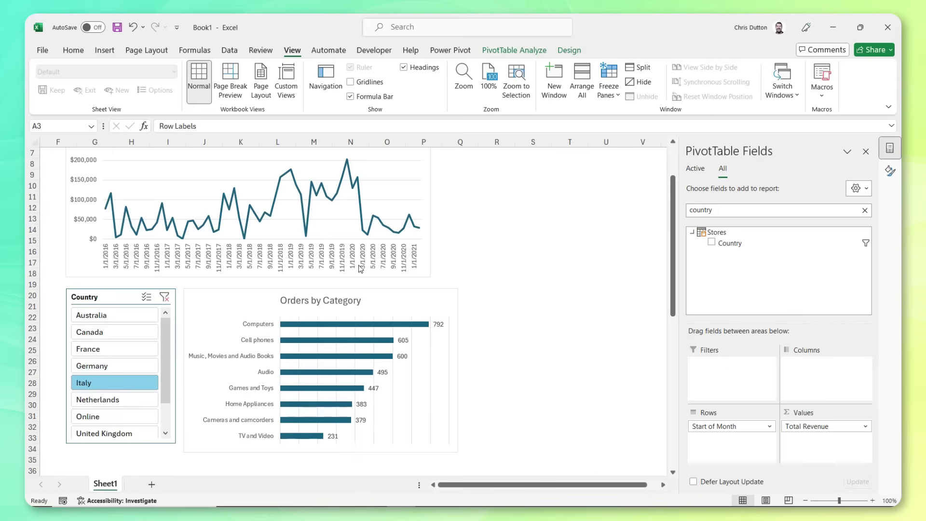
left_click(108, 315)
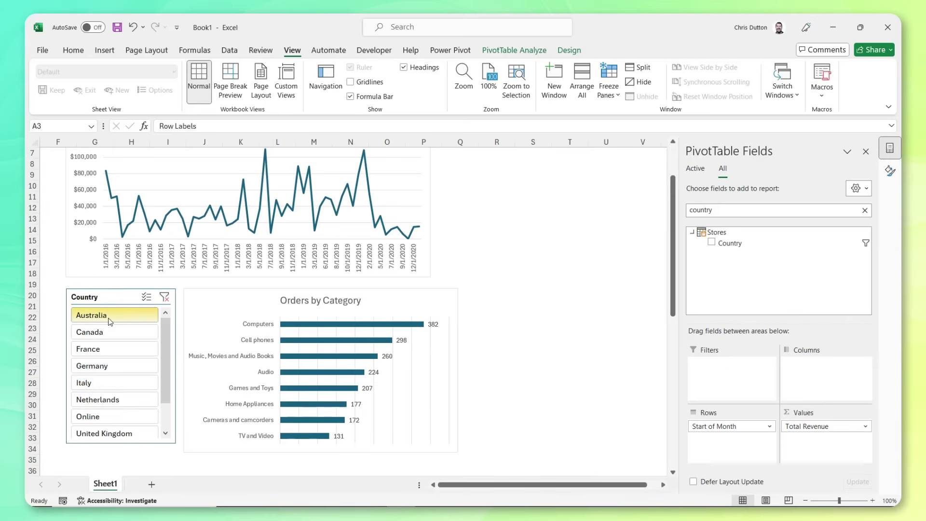
left_click(430, 197)
left_click_drag(430, 198, 458, 195)
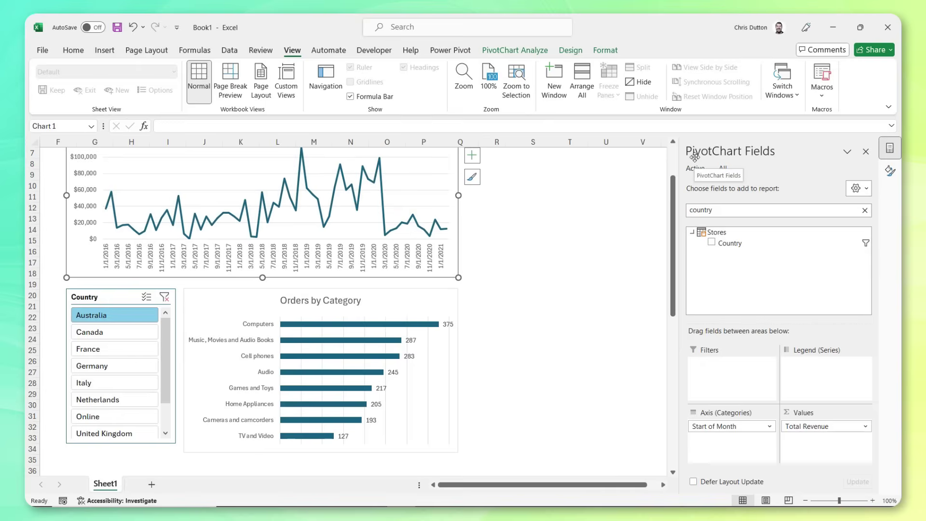
left_click(580, 250)
scroll(577, 258, "up", 1)
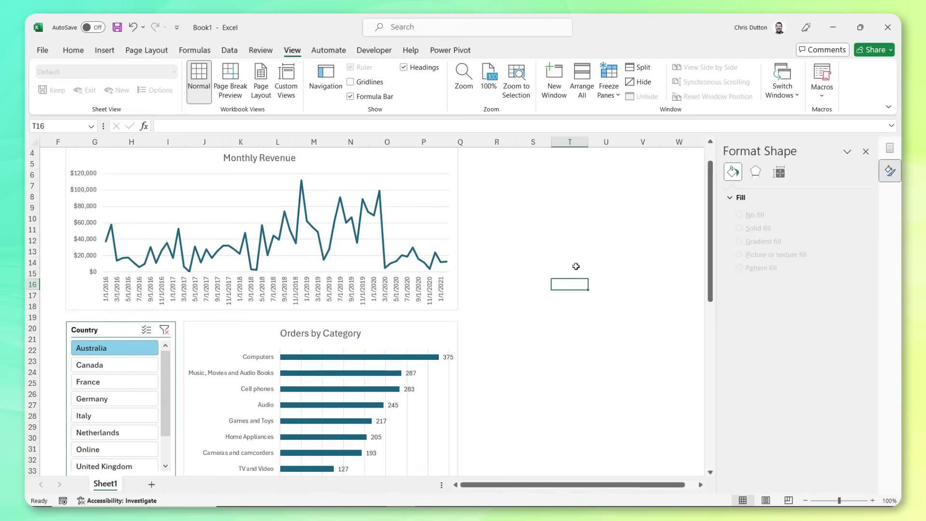